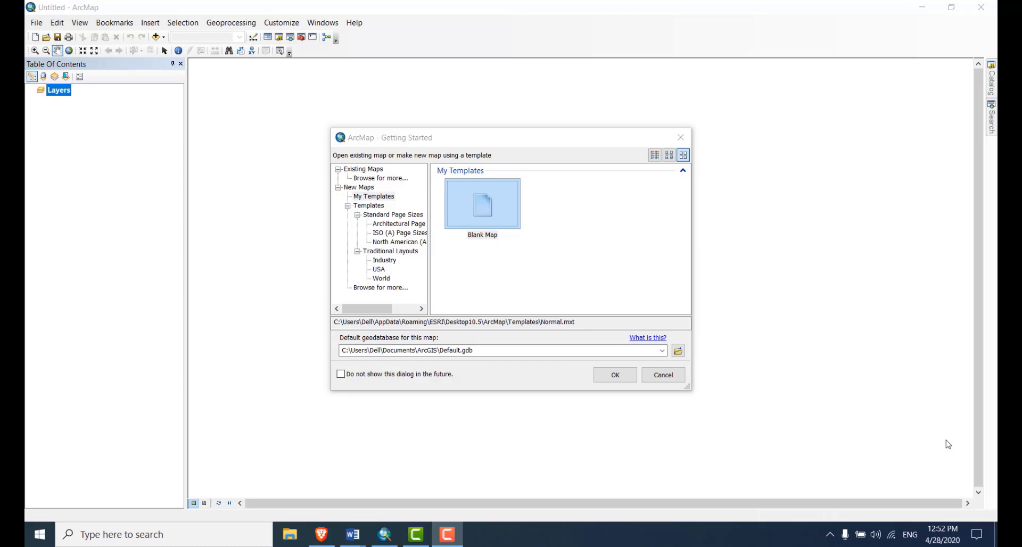
# Switch to the Brave browser and open the pahar.in/nepal-topo-maps page
pyautogui.click(321, 534)
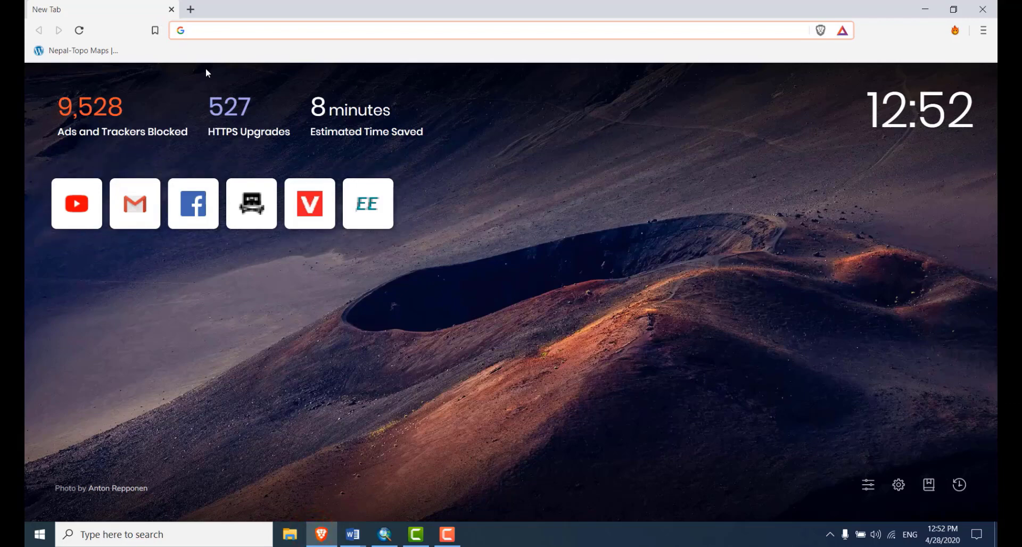
pyautogui.write('pa')
pyautogui.press('Return')
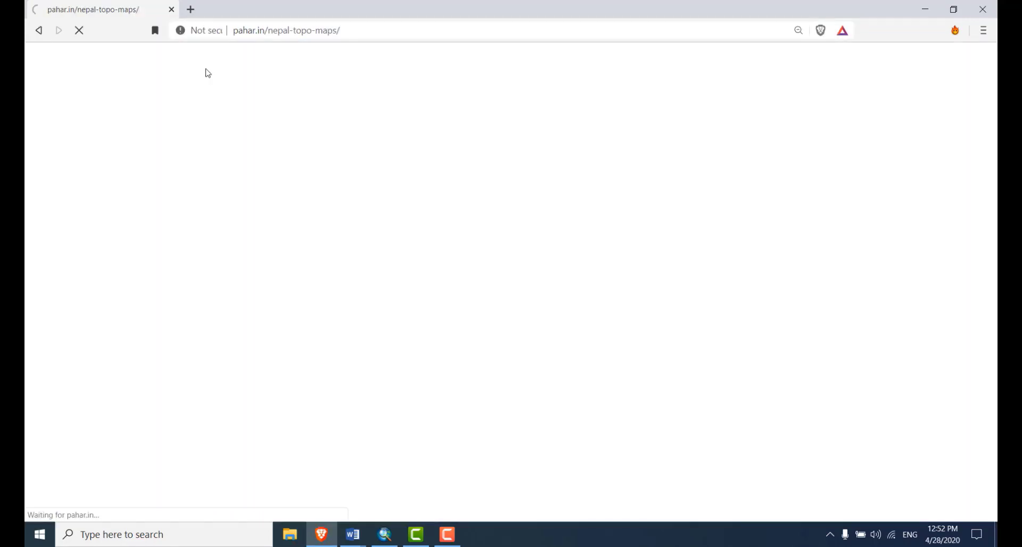
pyautogui.scroll(-2, 486, 240)
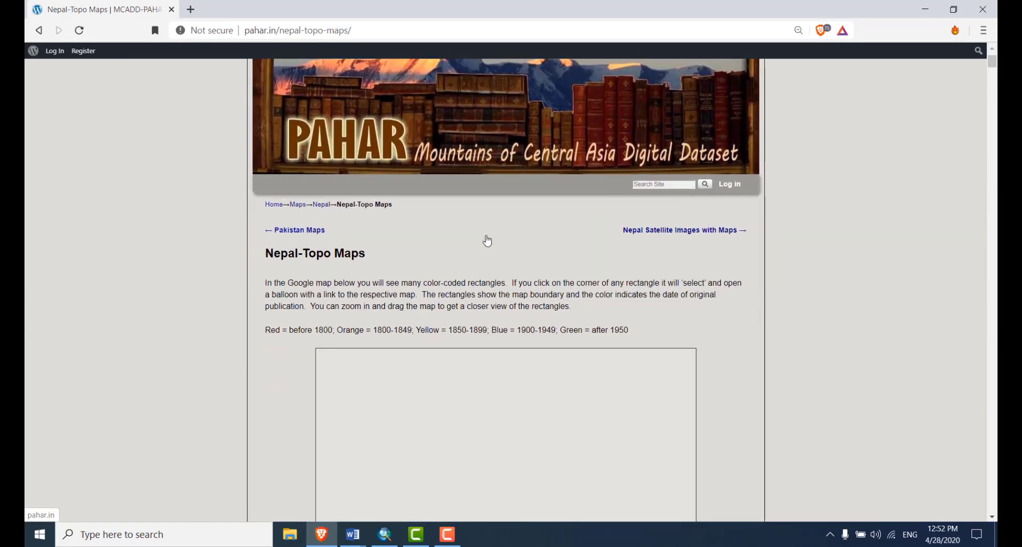
pyautogui.scroll(-2, 487, 239)
# Zoom in on central Nepal in the topo index map and open the label of the sheet near Manaslu
pyautogui.click(547, 312)
pyautogui.scroll(-3, 495, 204)
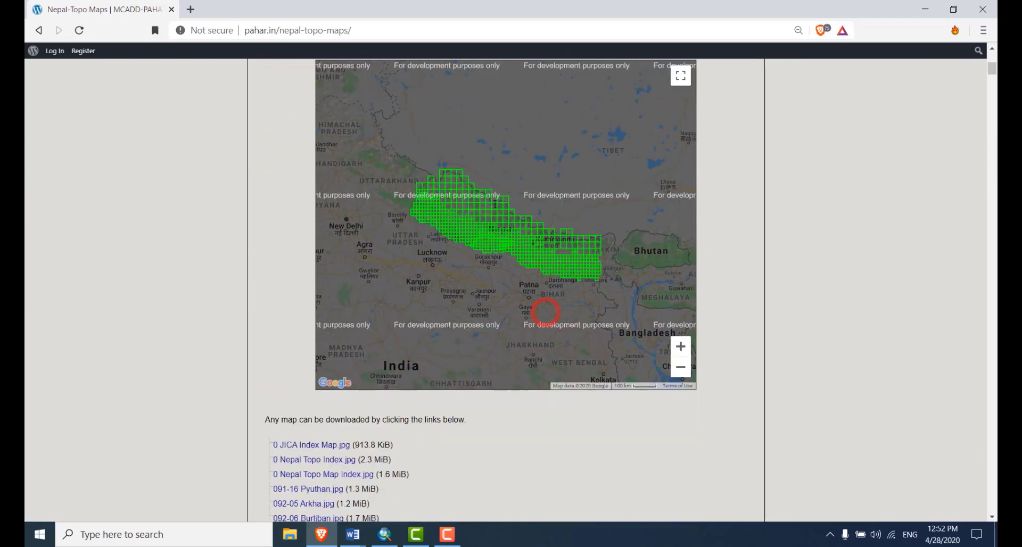
pyautogui.scroll(1, 630, 289)
pyautogui.click(680, 408)
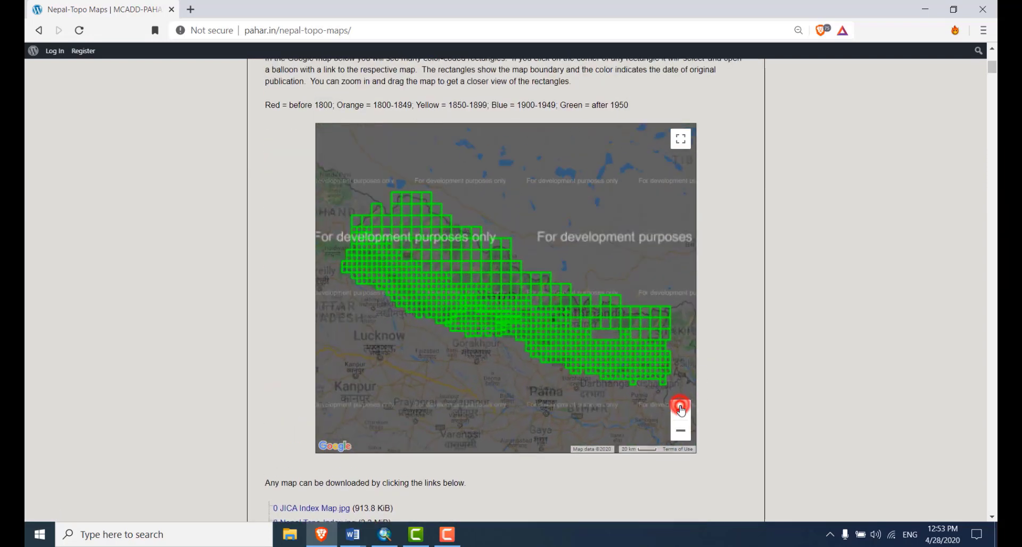
pyautogui.click(680, 407)
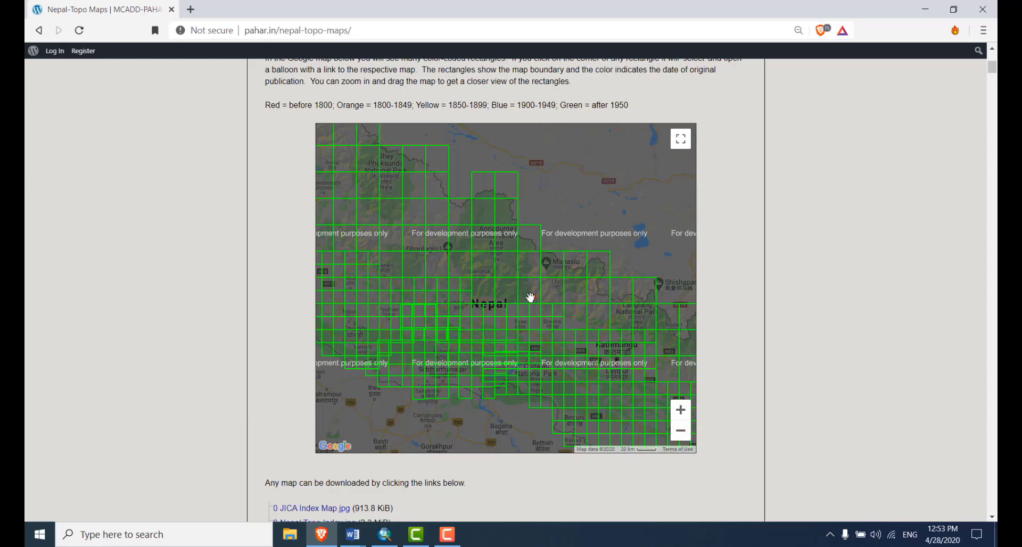
pyautogui.moveTo(534, 295); pyautogui.dragTo(409, 286)
pyautogui.moveTo(561, 383); pyautogui.dragTo(598, 391)
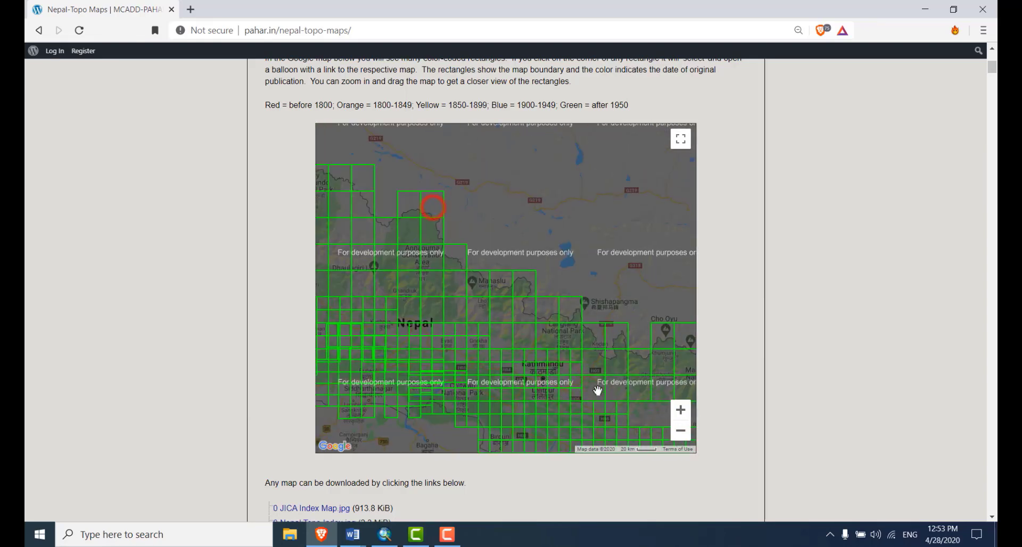
pyautogui.click(502, 298)
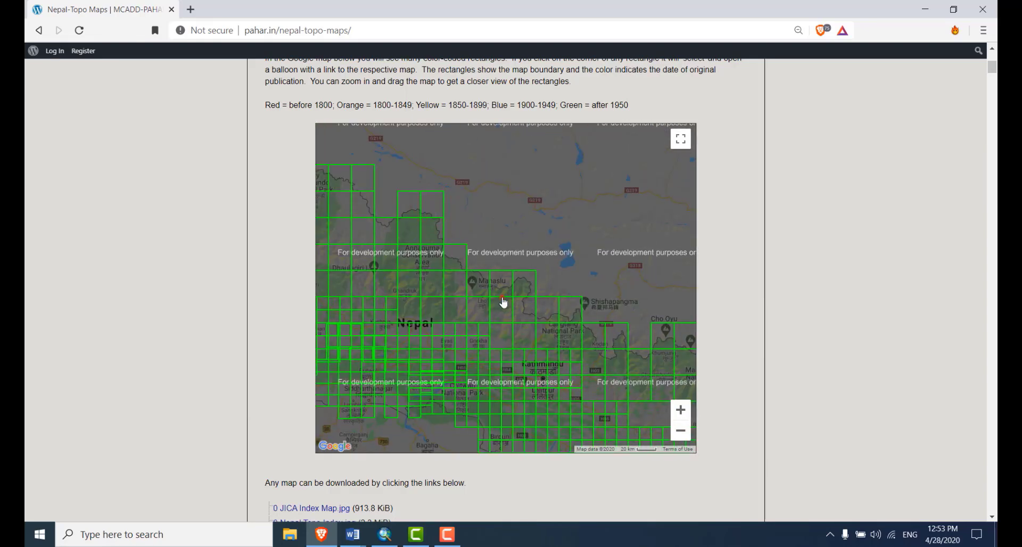
pyautogui.moveTo(400, 406); pyautogui.dragTo(400, 387)
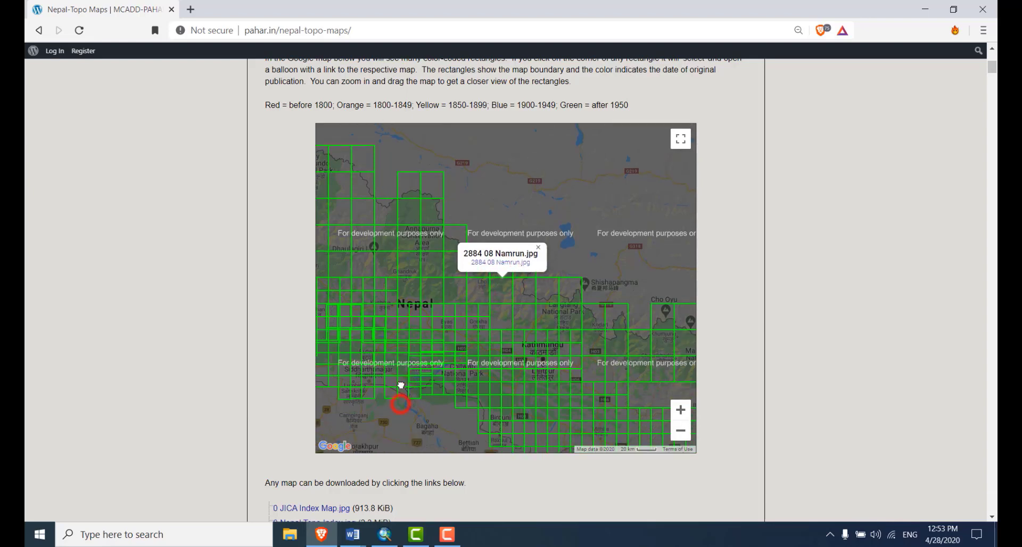
# Look through the list of downloadable map sheets below the index map
pyautogui.scroll(-3, 206, 268)
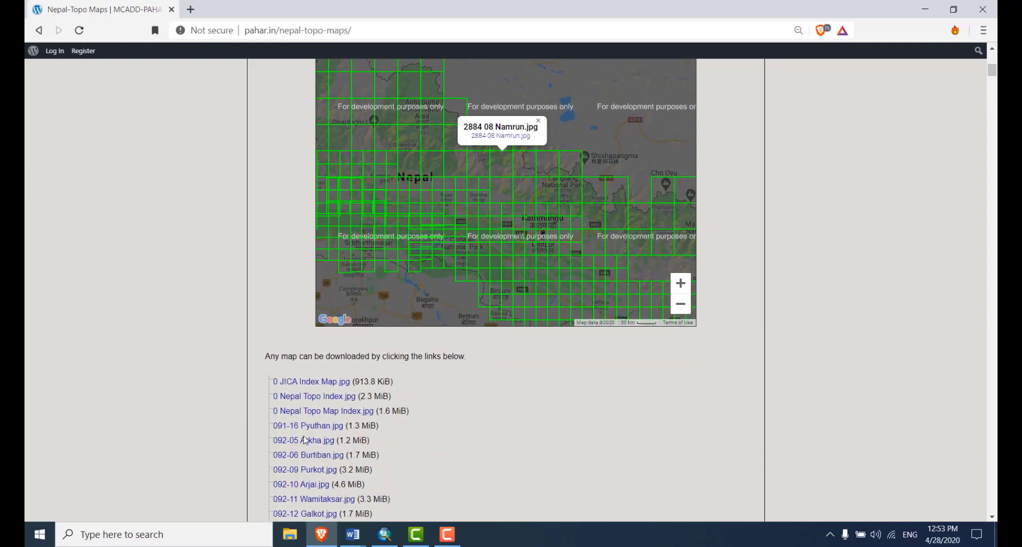
pyautogui.scroll(-6, 307, 457)
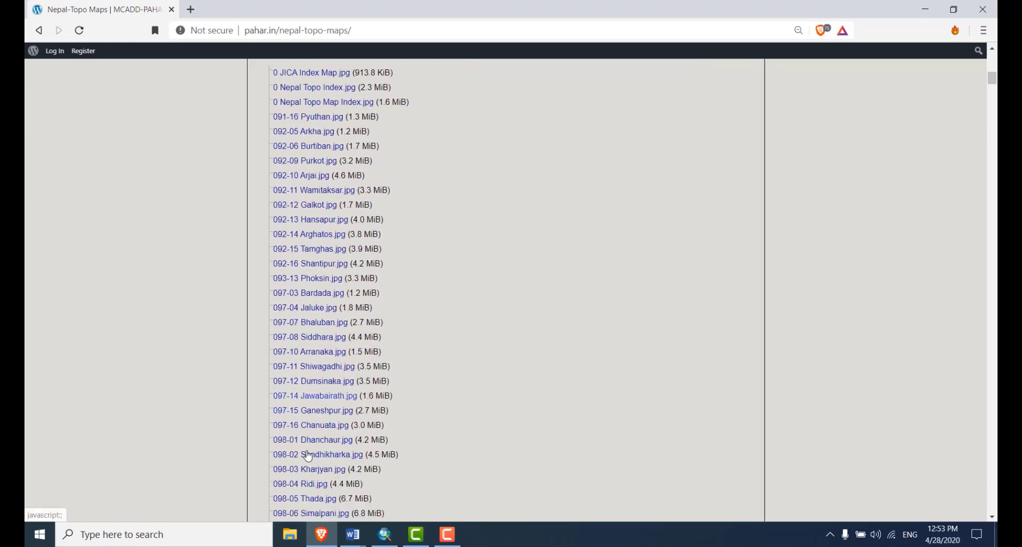
pyautogui.scroll(6, 535, 271)
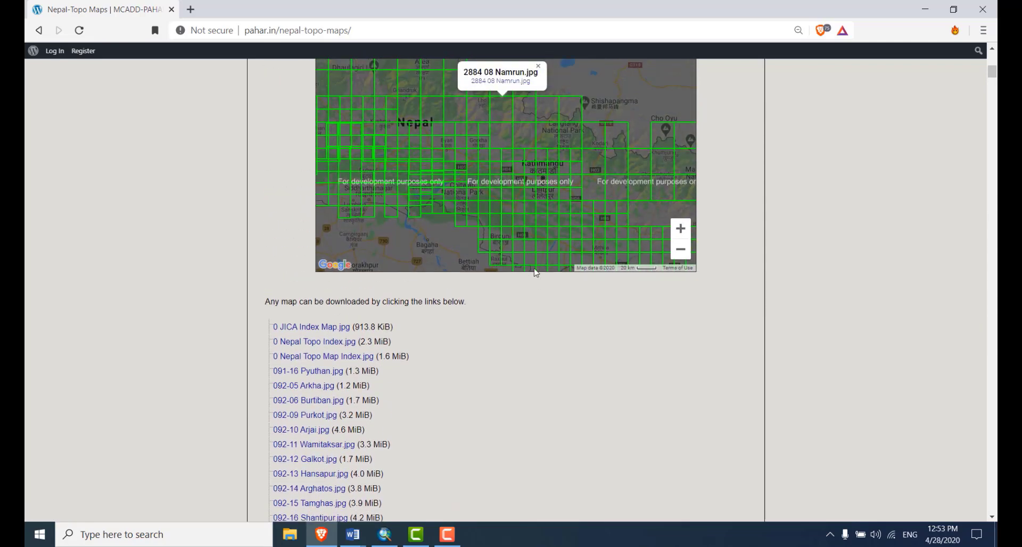
pyautogui.scroll(1, 534, 267)
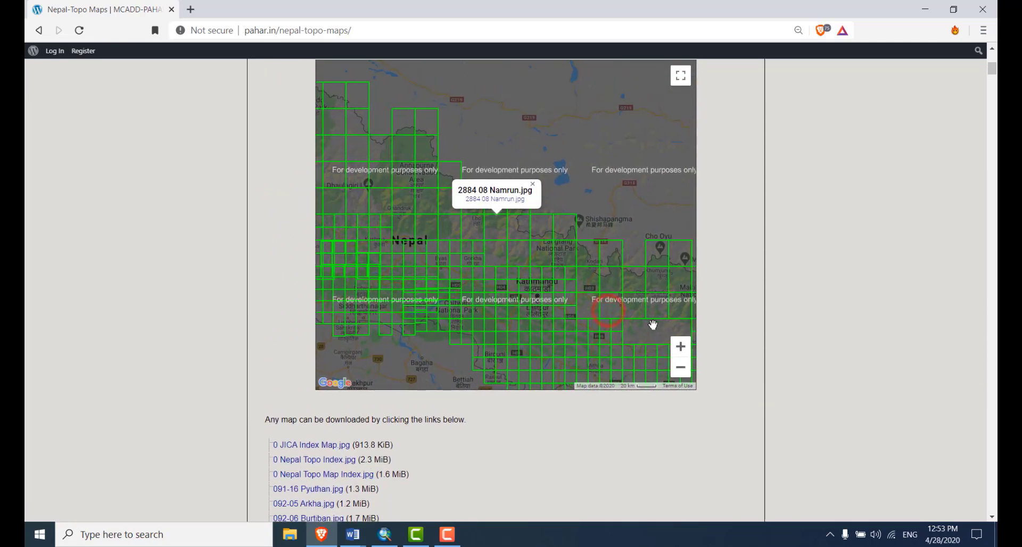
# Zoom in north of Kathmandu on the index map and identify the name of the sheet covering Dhunche
pyautogui.click(680, 347)
pyautogui.moveTo(637, 326); pyautogui.dragTo(547, 323)
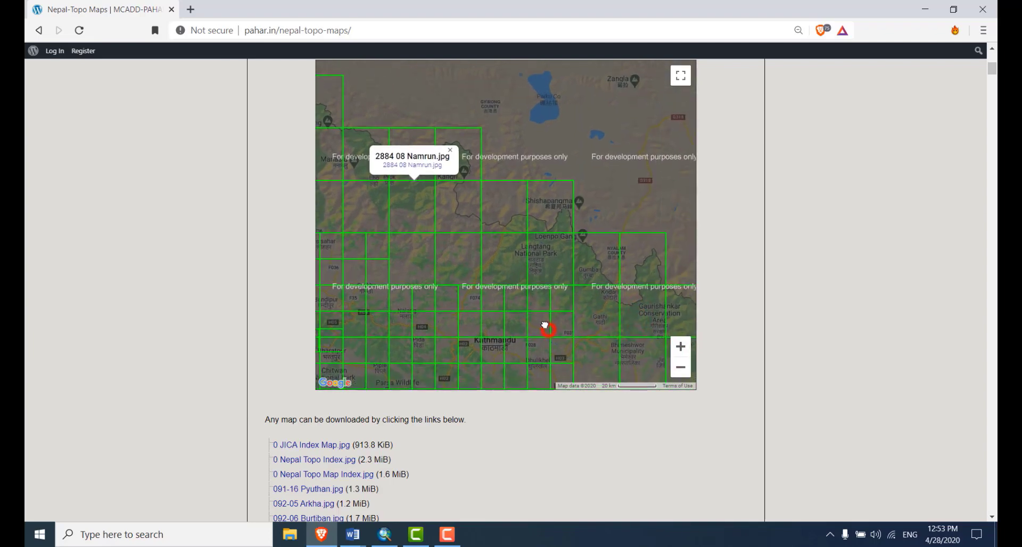
pyautogui.click(681, 349)
pyautogui.moveTo(488, 313); pyautogui.dragTo(500, 263)
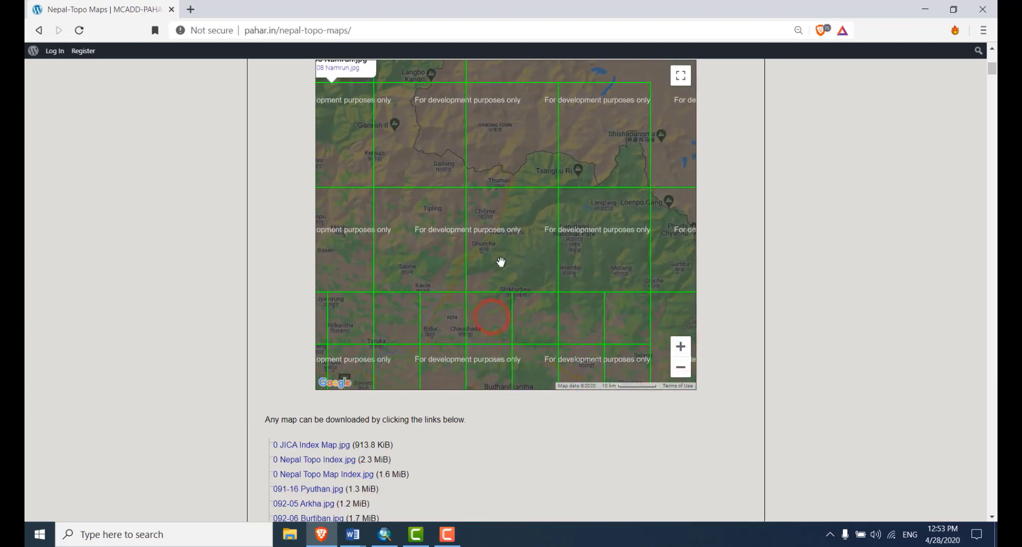
pyautogui.click(490, 296)
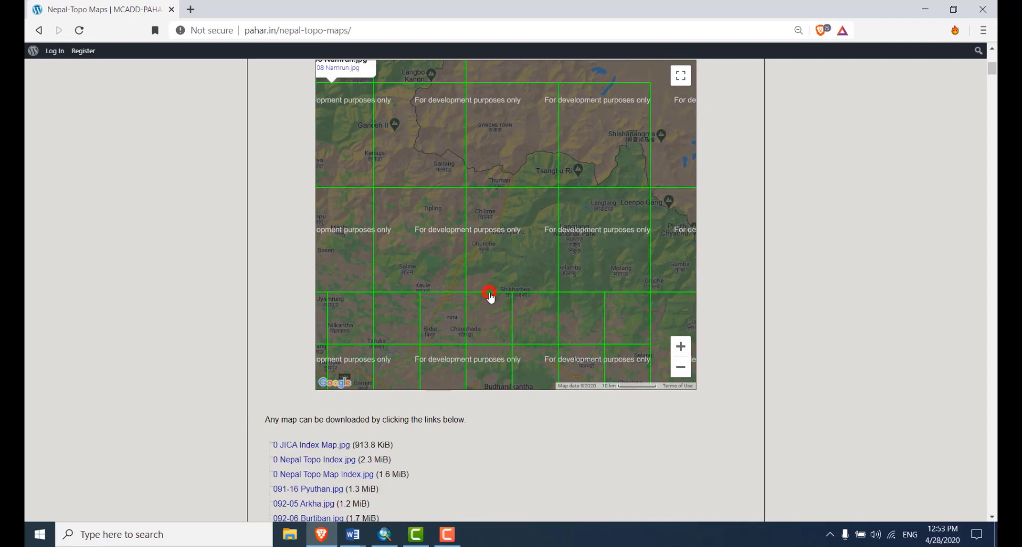
pyautogui.click(467, 238)
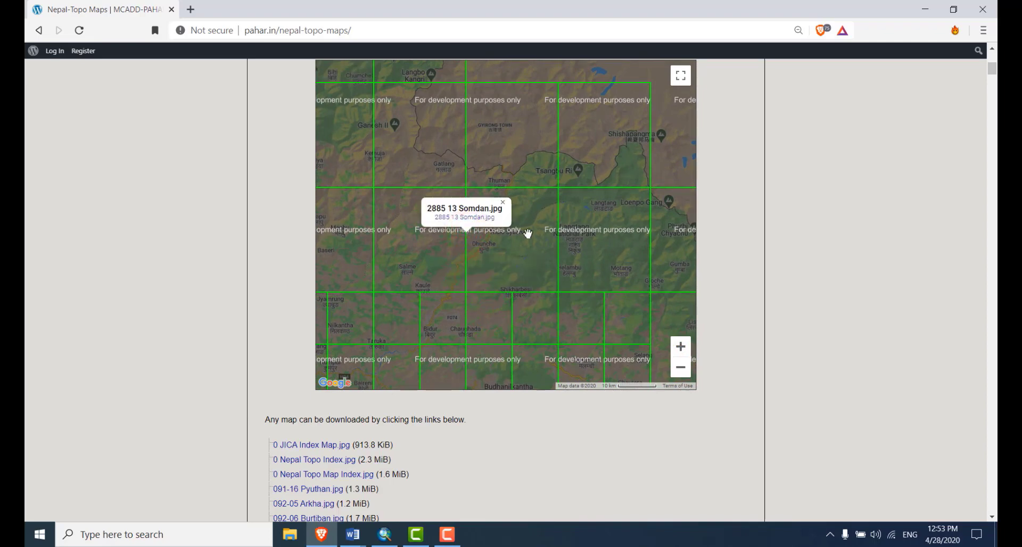
pyautogui.click(559, 245)
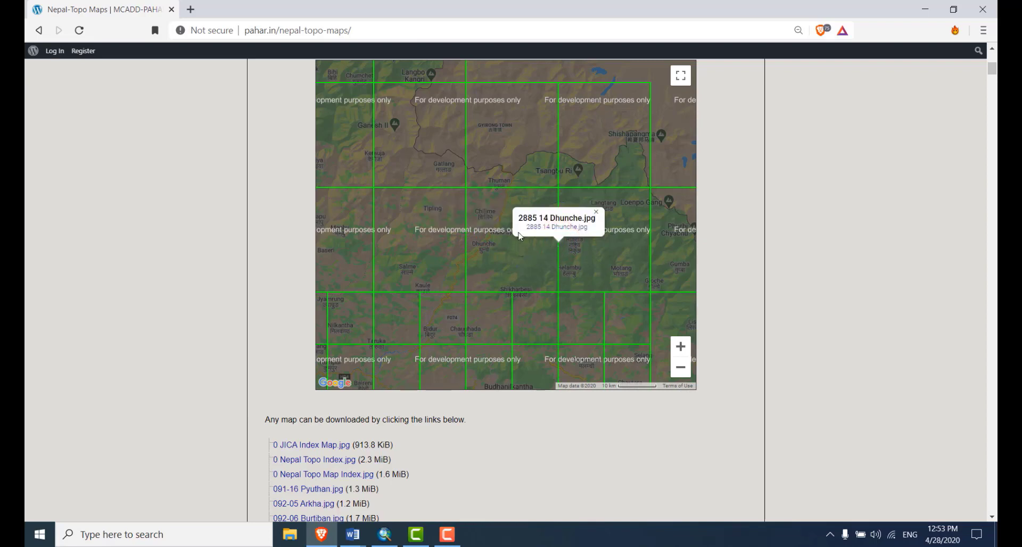
pyautogui.moveTo(520, 220); pyautogui.dragTo(590, 224)
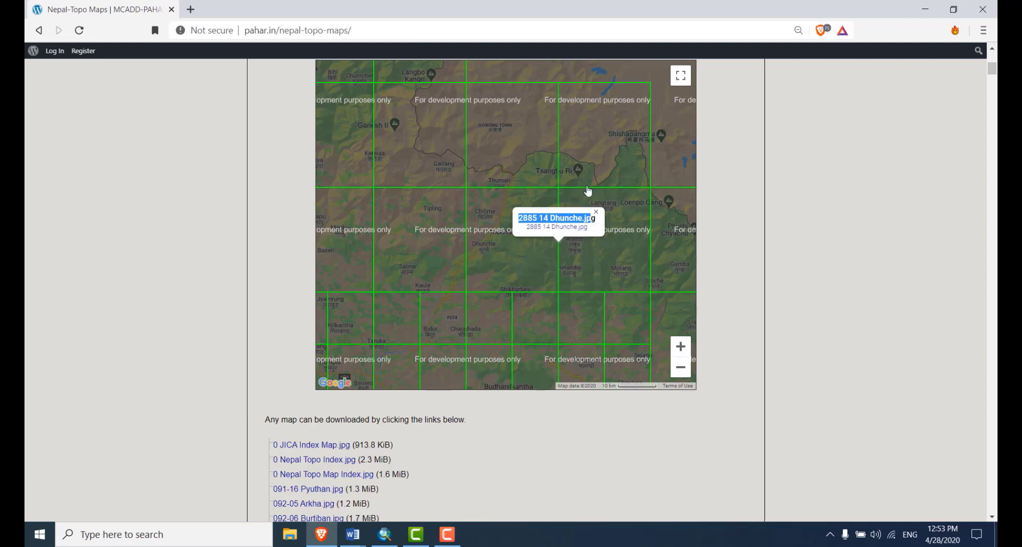
# Find 2885 14 Dhunche.jpg in the list of map sheets and start its download
pyautogui.scroll(-20, 452, 218)
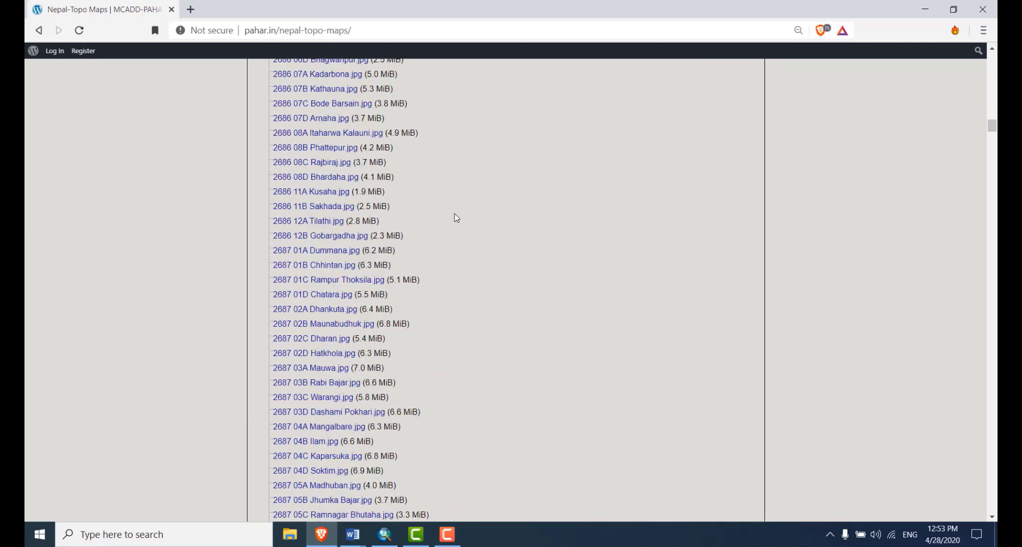
pyautogui.scroll(-20, 456, 218)
pyautogui.scroll(-20, 456, 218)
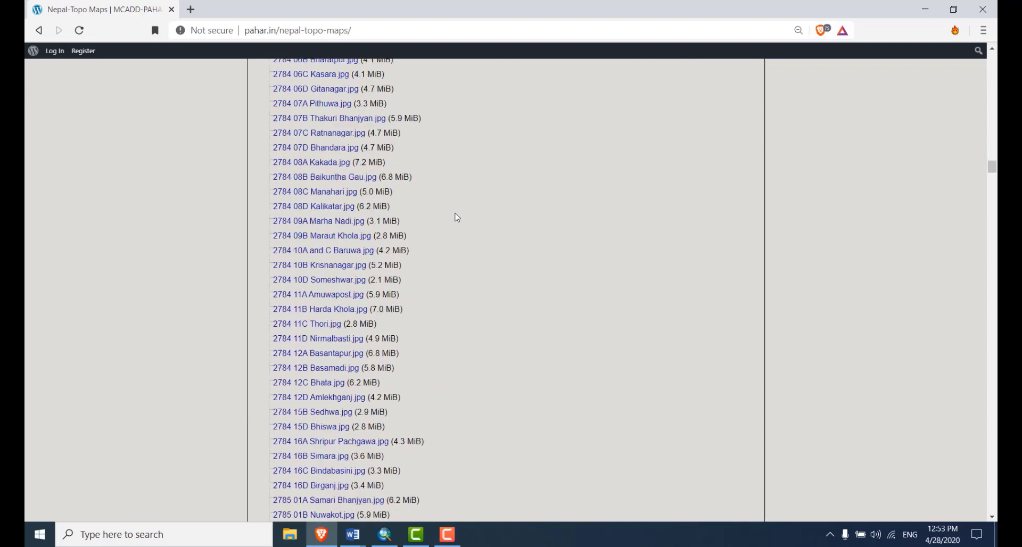
pyautogui.scroll(-20, 457, 218)
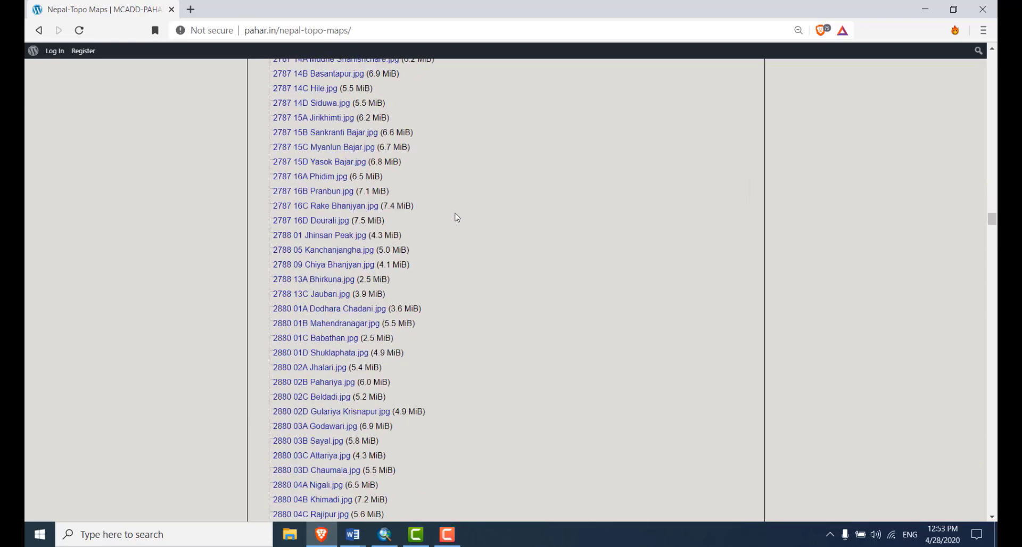
pyautogui.scroll(-9, 456, 218)
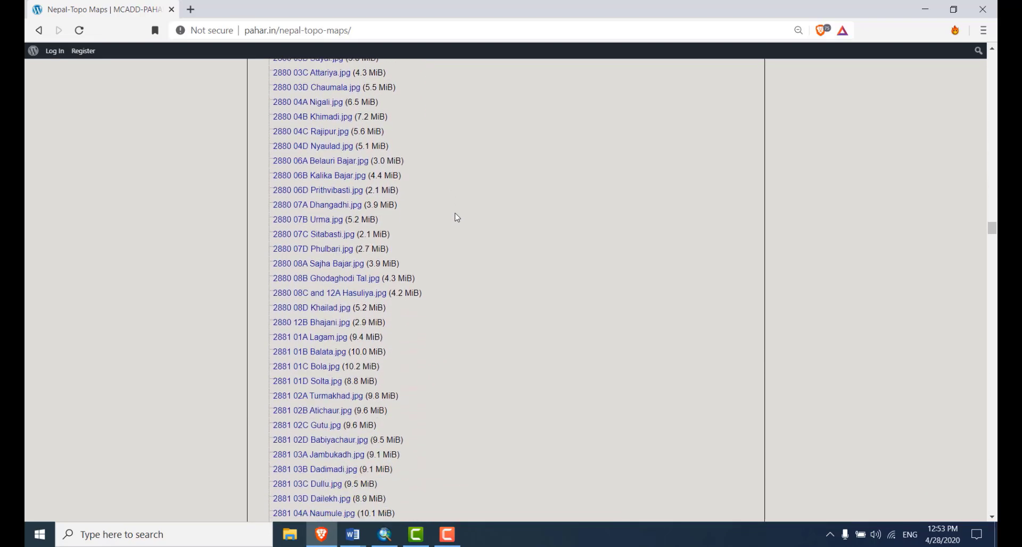
pyautogui.scroll(-20, 456, 218)
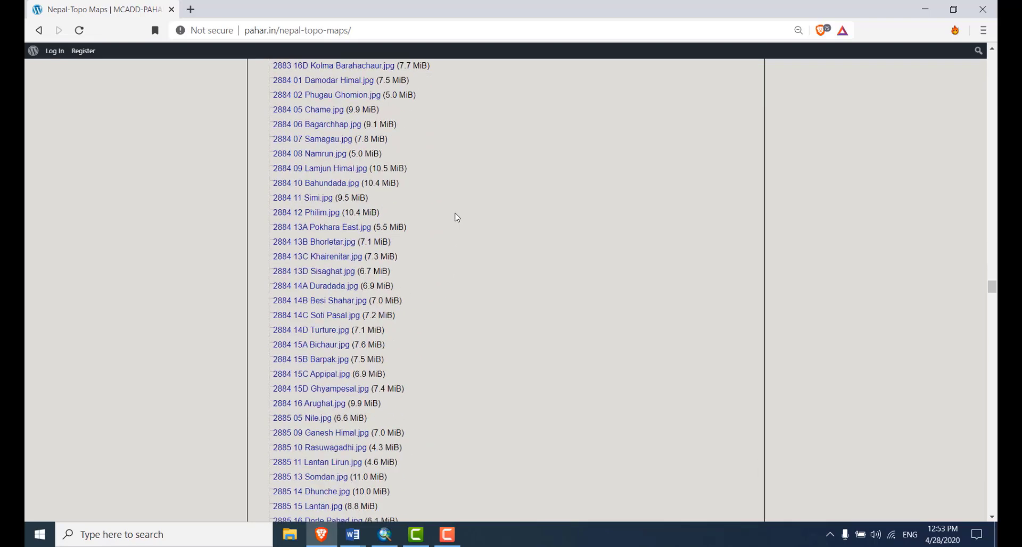
pyautogui.scroll(-2, 327, 500)
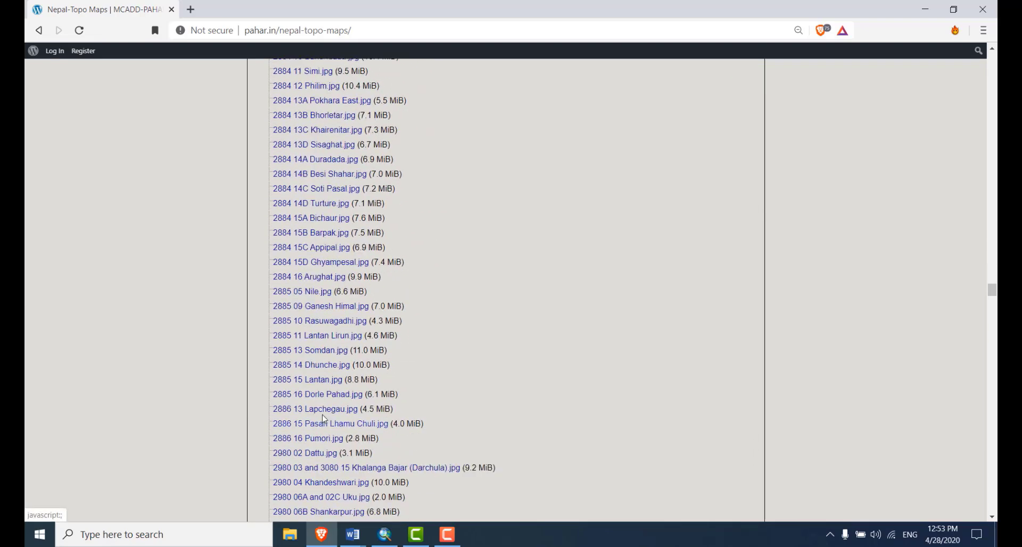
pyautogui.click(323, 367)
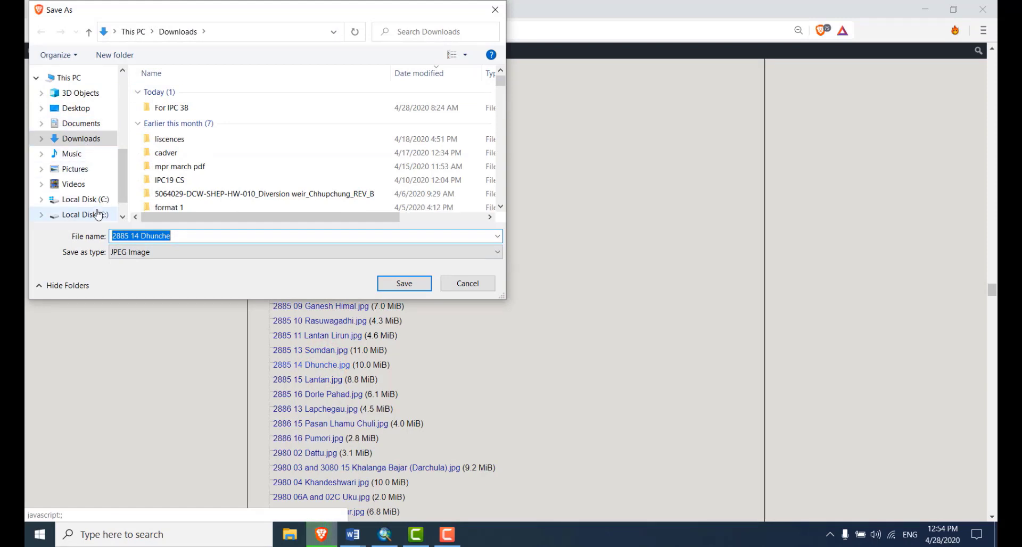
# Save the map as 2885 14 Dhunche in the folder Arcmap Tutorials by me\Projection\Data on Local Disk (E:)
pyautogui.click(97, 214)
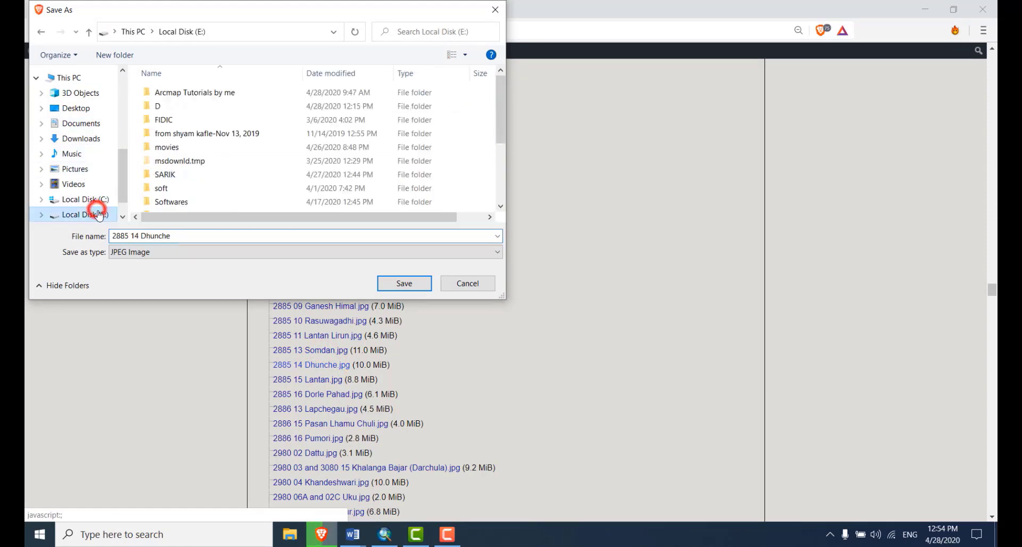
pyautogui.doubleClick(207, 92)
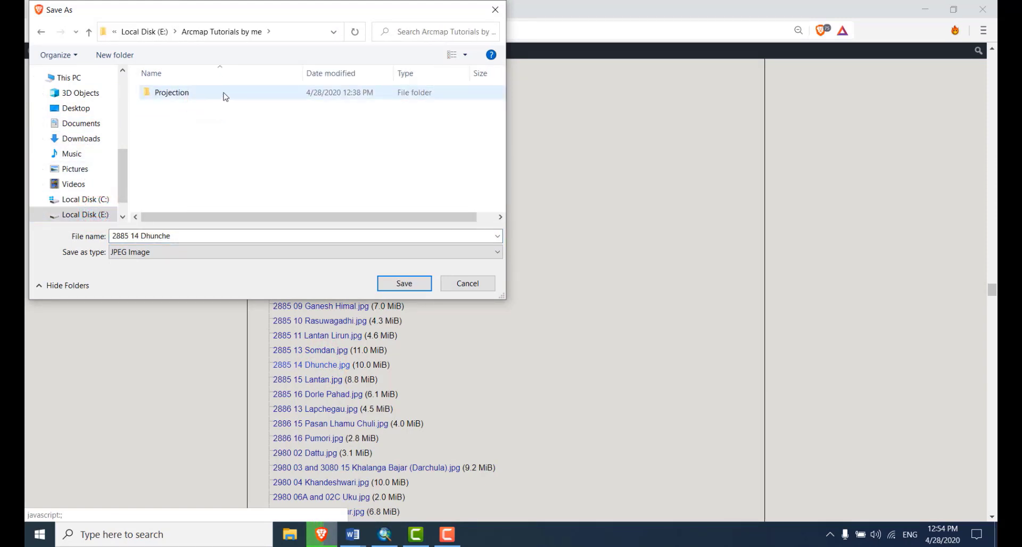
pyautogui.doubleClick(224, 94)
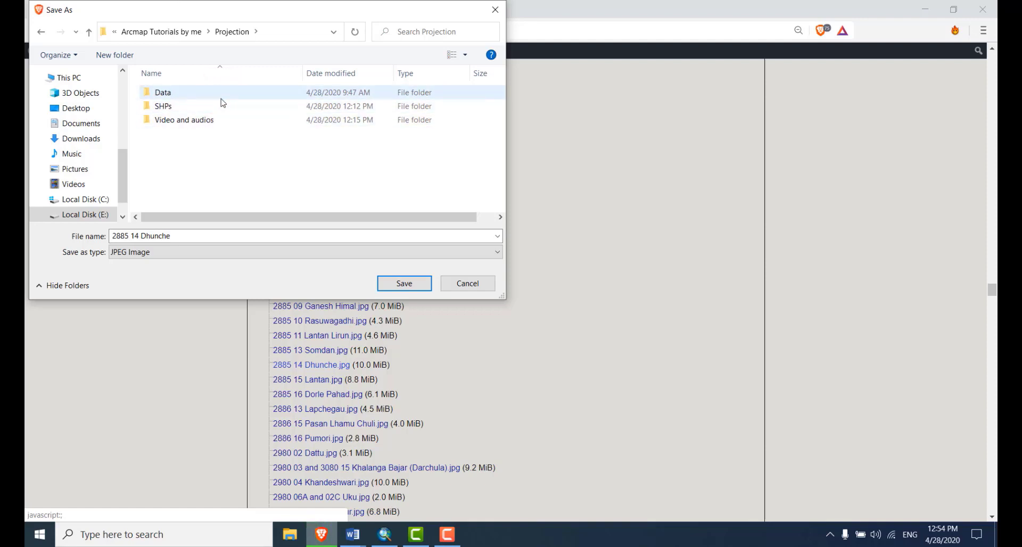
pyautogui.doubleClick(222, 97)
pyautogui.rightClick(216, 121)
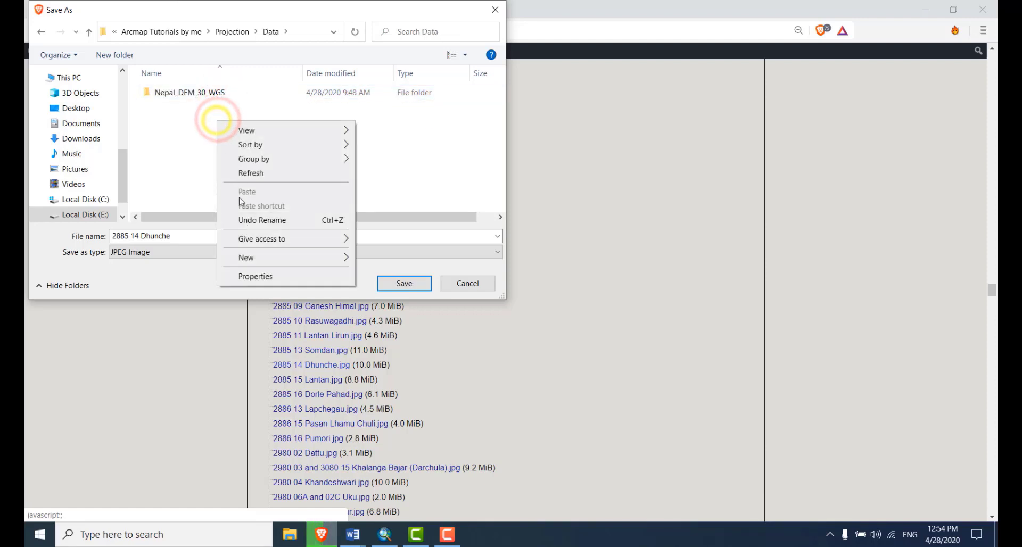
pyautogui.moveTo(260, 257)
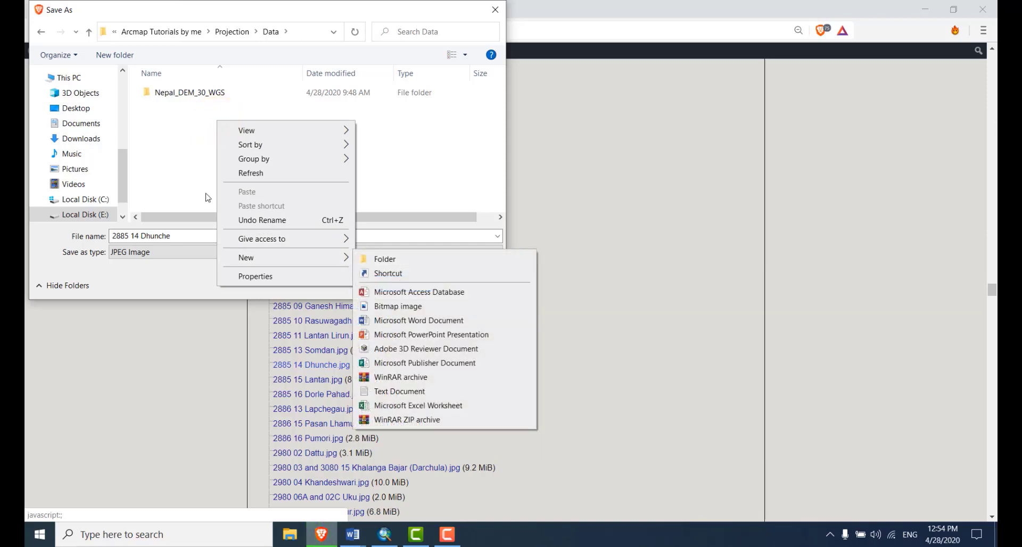
pyautogui.click(201, 177)
pyautogui.click(196, 235)
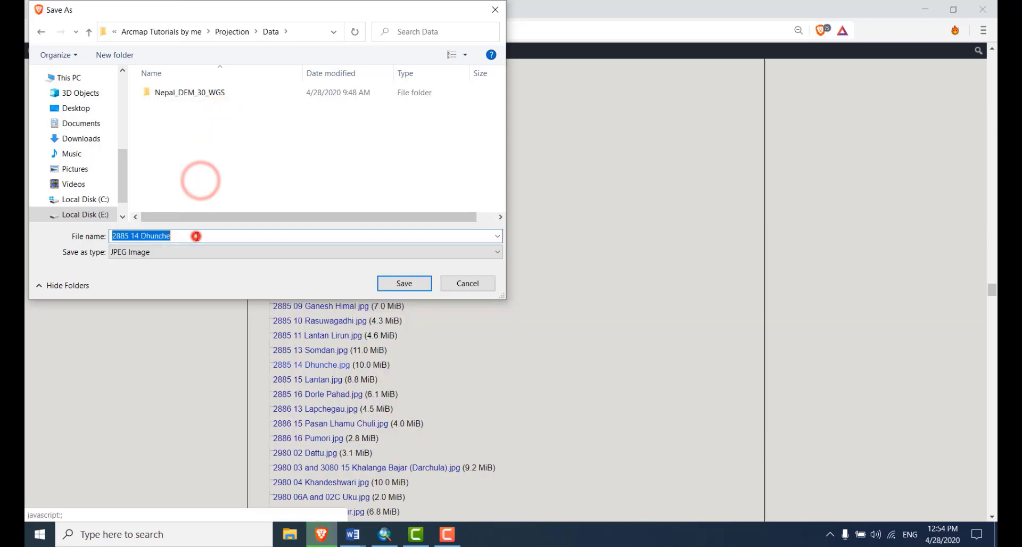
pyautogui.click(411, 286)
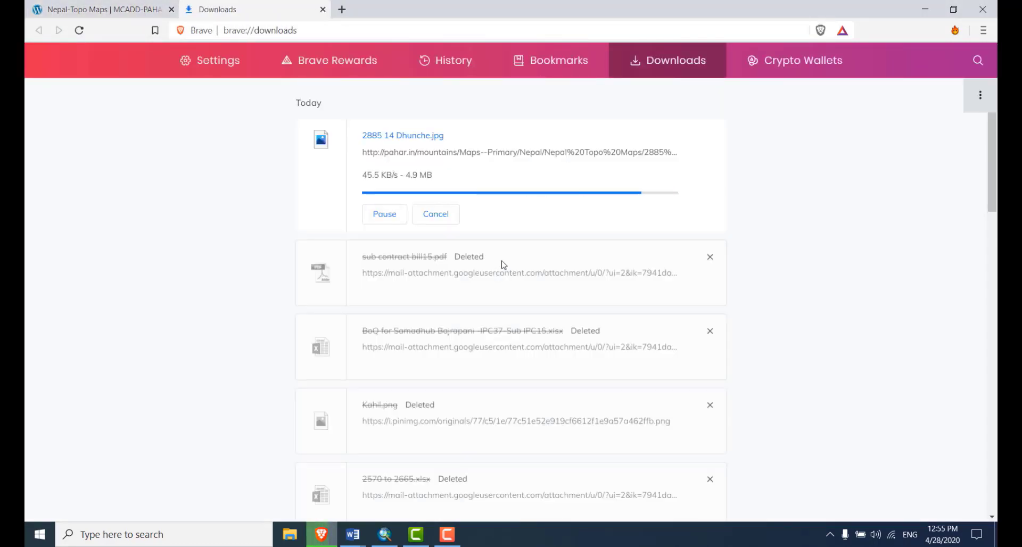
# Close the browser's Downloads page and look through the list of Nepal topo map sheets again
pyautogui.click(323, 9)
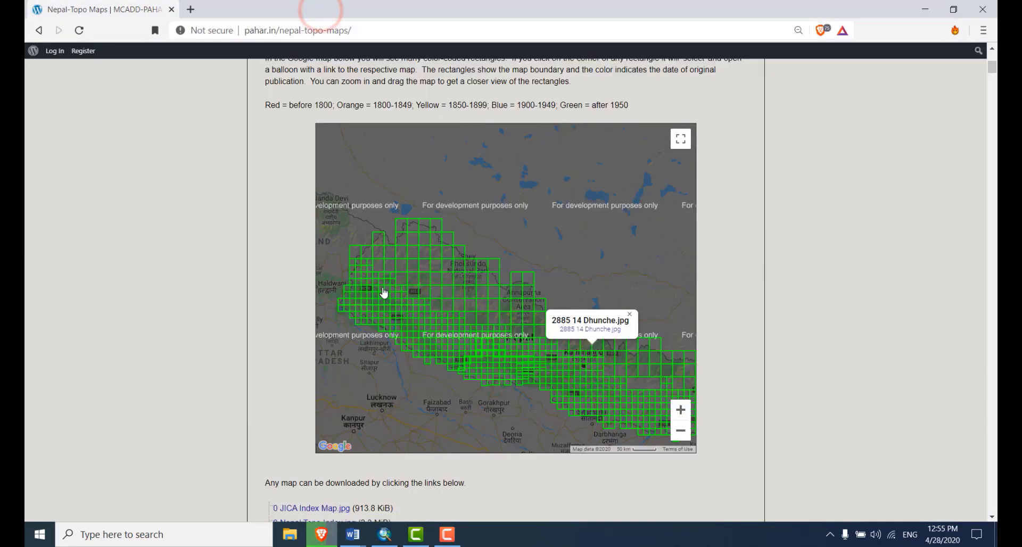
pyautogui.scroll(-6, 539, 314)
pyautogui.scroll(-4, 539, 314)
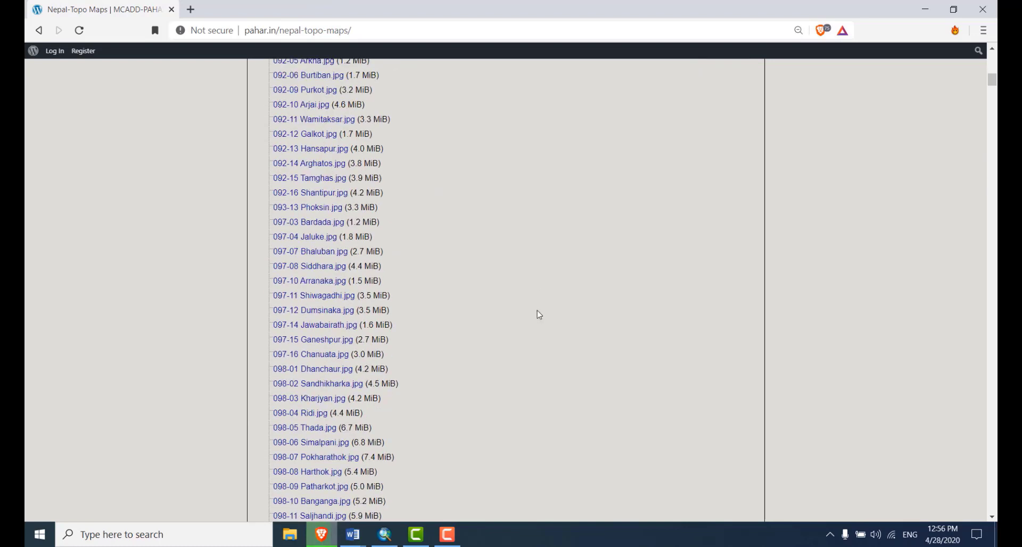
# Clear the older entries from the browser's Downloads list, keeping only the 2885 14 Dhunche.jpg download
pyautogui.scroll(10, 538, 311)
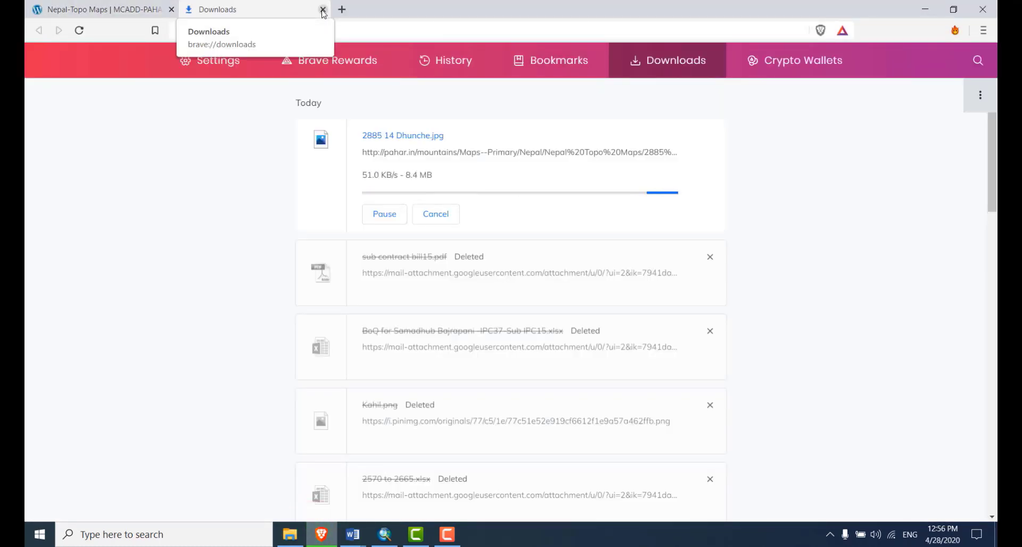
pyautogui.click(711, 258)
pyautogui.click(712, 258)
pyautogui.click(711, 258)
pyautogui.click(711, 257)
pyautogui.click(711, 257)
pyautogui.click(712, 293)
pyautogui.click(712, 293)
pyautogui.click(712, 292)
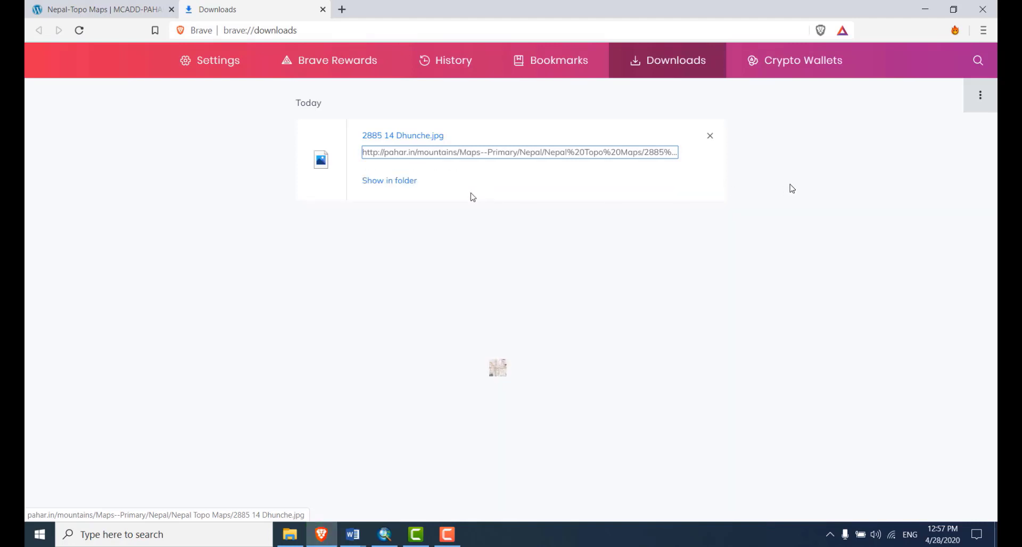
# Show the downloaded 2885 14 Dhunche file in its Data folder and open the image
pyautogui.click(404, 183)
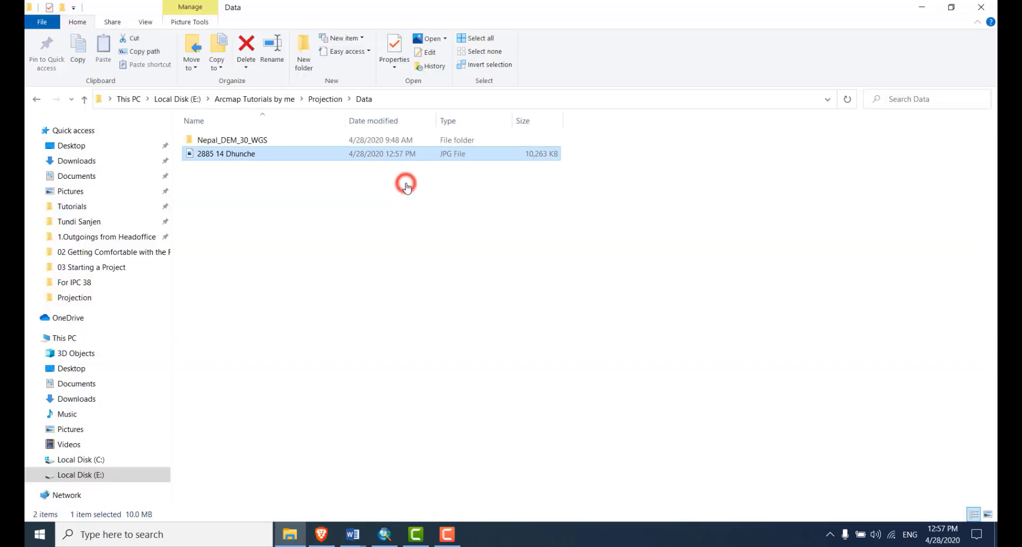
pyautogui.click(224, 153)
pyautogui.click(291, 198)
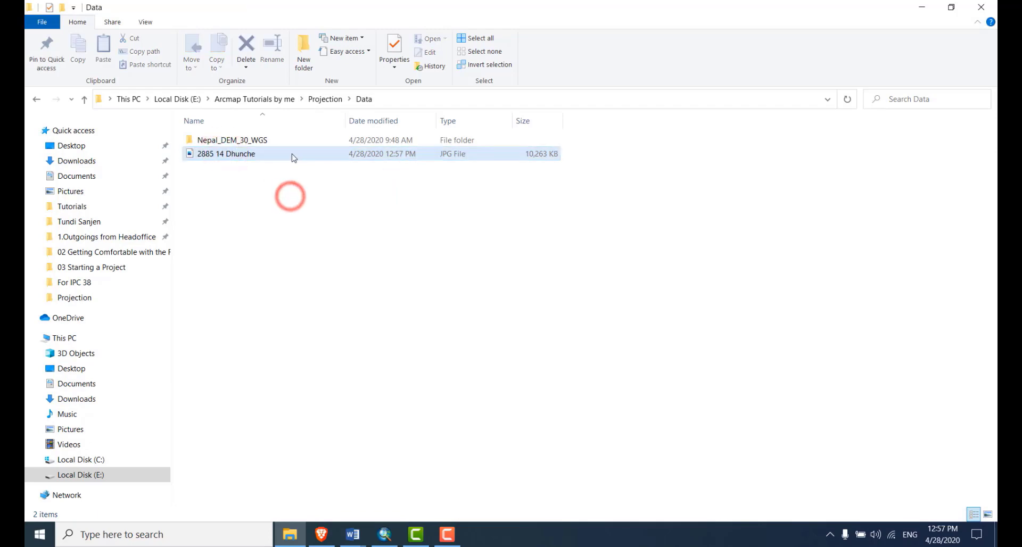
pyautogui.doubleClick(292, 155)
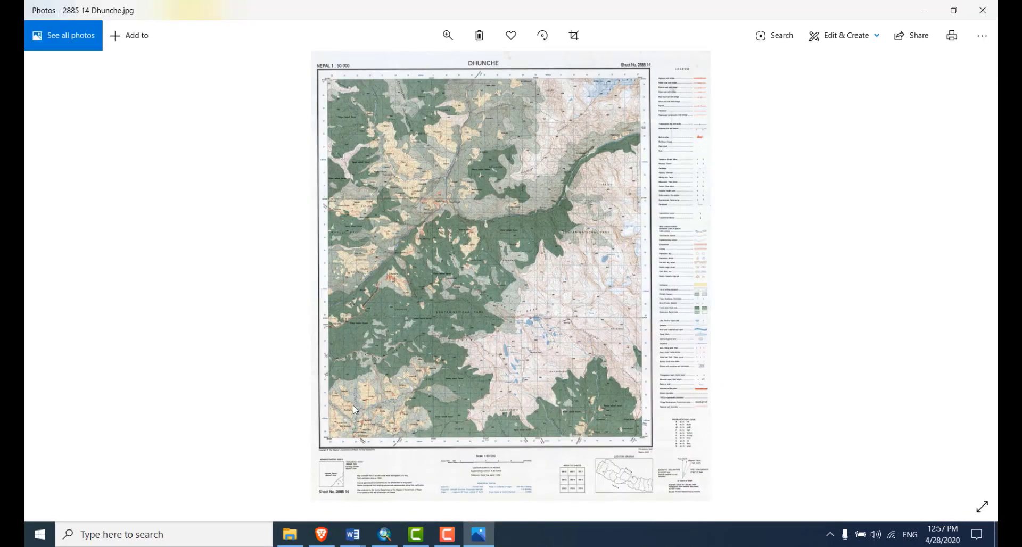
# Zoom in on the Dhunche map and examine its title, sheet number, edge coordinates and legend
pyautogui.scroll(5, 356, 412)
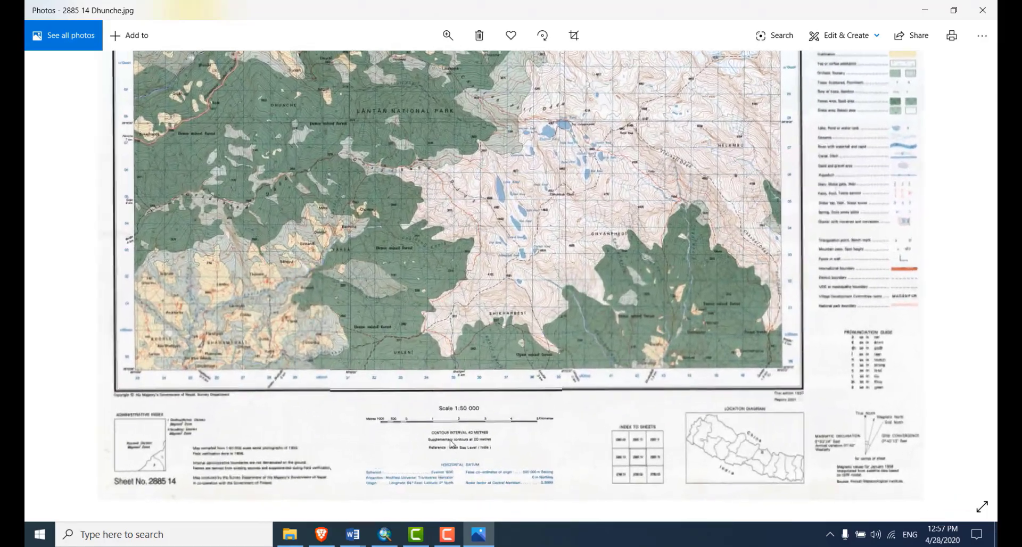
pyautogui.moveTo(477, 171); pyautogui.dragTo(472, 408)
pyautogui.moveTo(453, 142); pyautogui.dragTo(468, 428)
pyautogui.scroll(4, 393, 186)
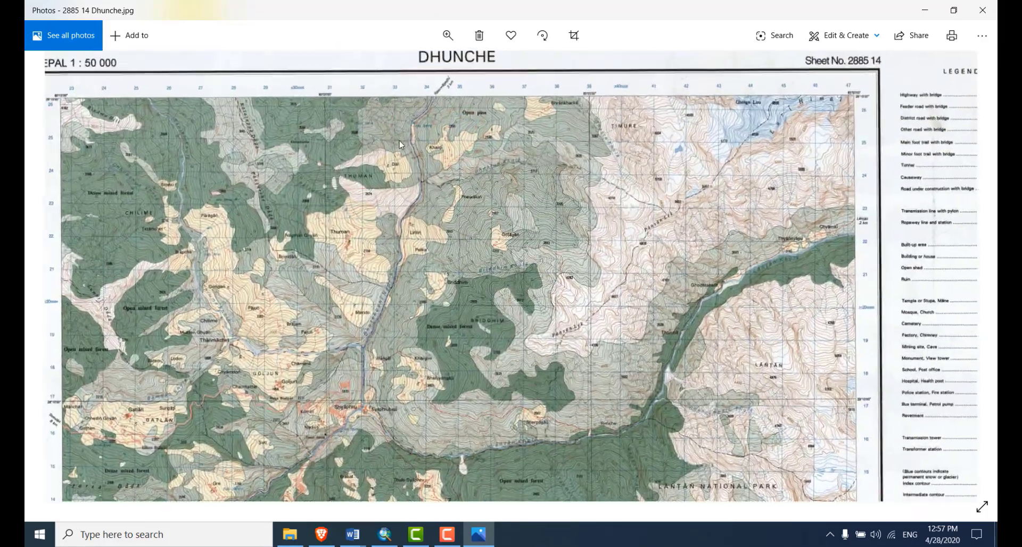
pyautogui.moveTo(336, 303); pyautogui.dragTo(299, 247)
pyautogui.moveTo(843, 254); pyautogui.dragTo(506, 364)
pyautogui.moveTo(763, 176); pyautogui.dragTo(687, 331)
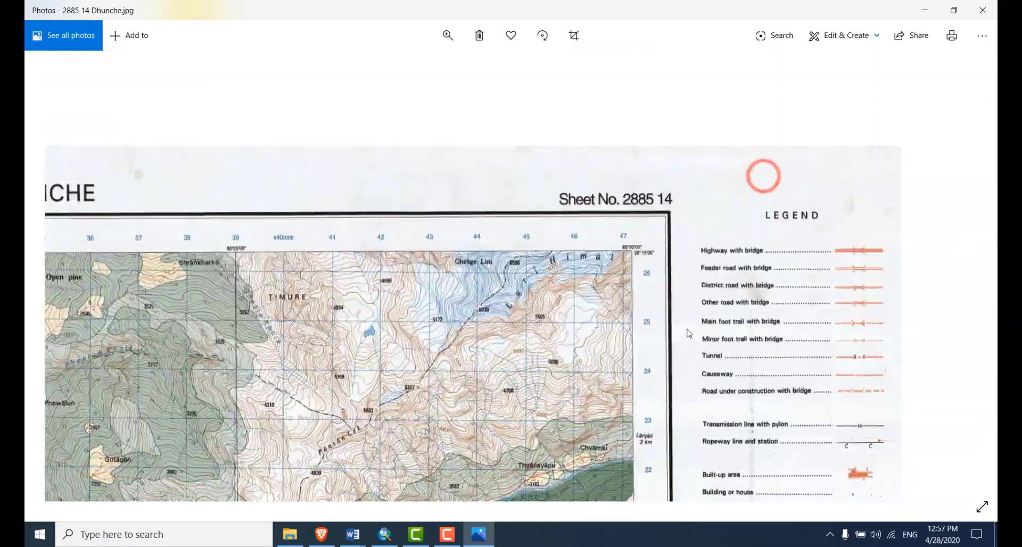
# Examine the map's lower margin, including the scale, horizontal datum and projection notes, and close the image
pyautogui.scroll(-2, 628, 344)
pyautogui.moveTo(562, 360); pyautogui.dragTo(681, 110)
pyautogui.scroll(-3, 675, 160)
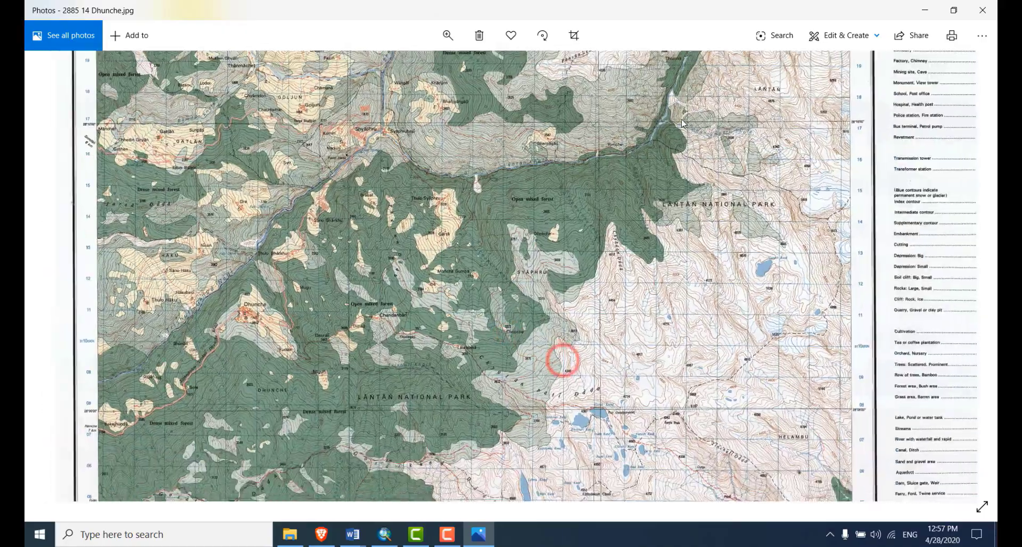
pyautogui.scroll(-5, 525, 324)
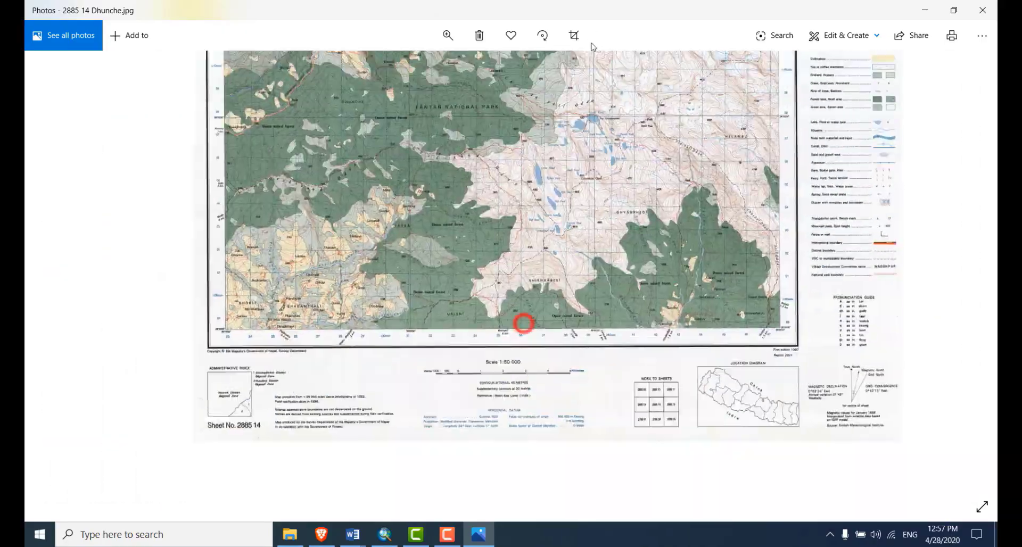
pyautogui.scroll(2, 184, 504)
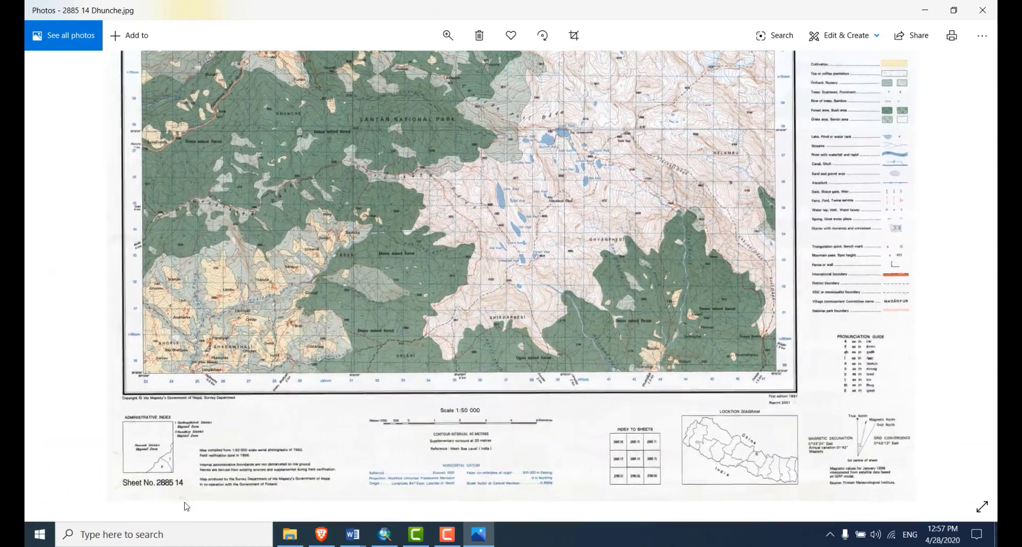
pyautogui.moveTo(239, 451); pyautogui.dragTo(277, 377)
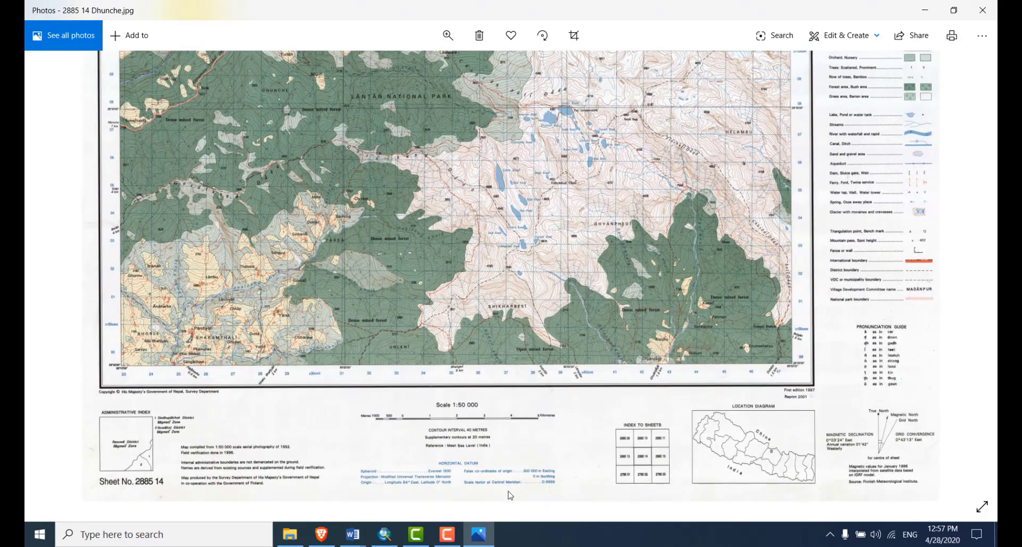
pyautogui.scroll(4, 510, 495)
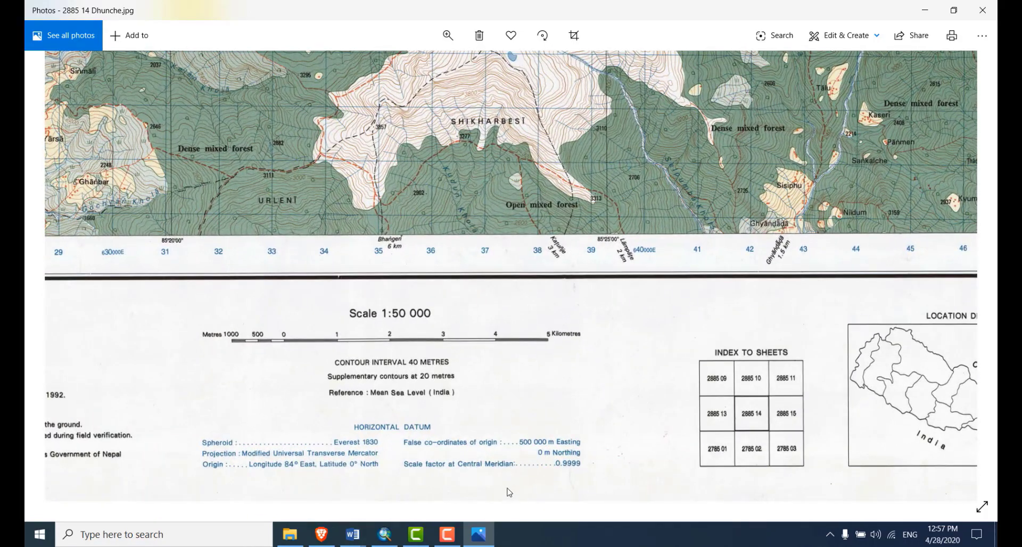
pyautogui.moveTo(525, 360); pyautogui.dragTo(529, 356)
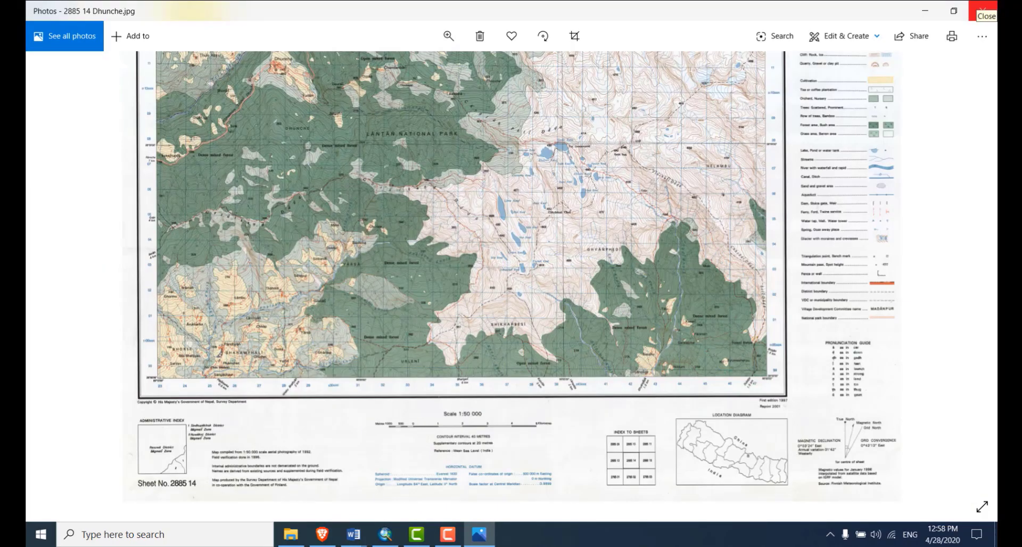
pyautogui.click(983, 11)
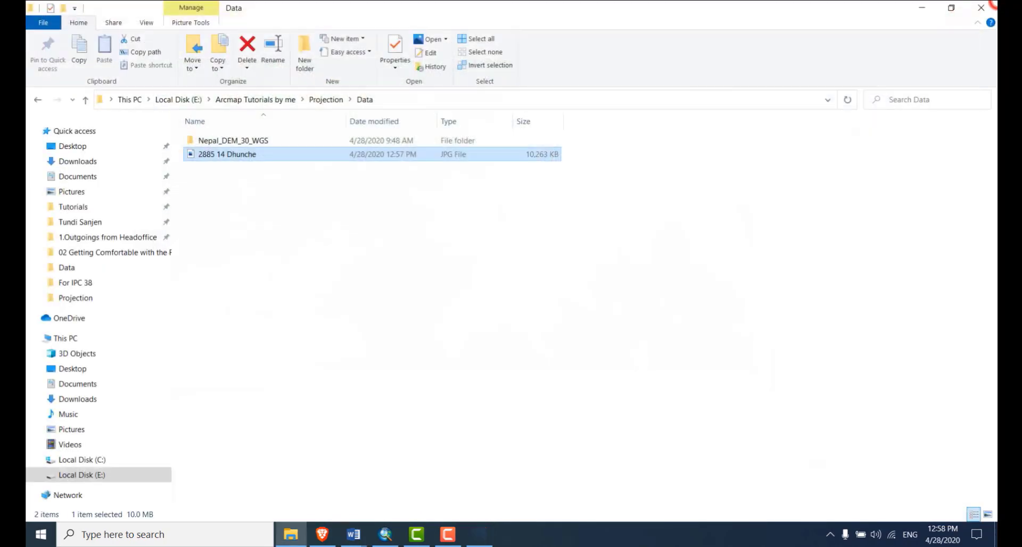
# Refresh the Data folder and switch to ArcMap
pyautogui.rightClick(400, 314)
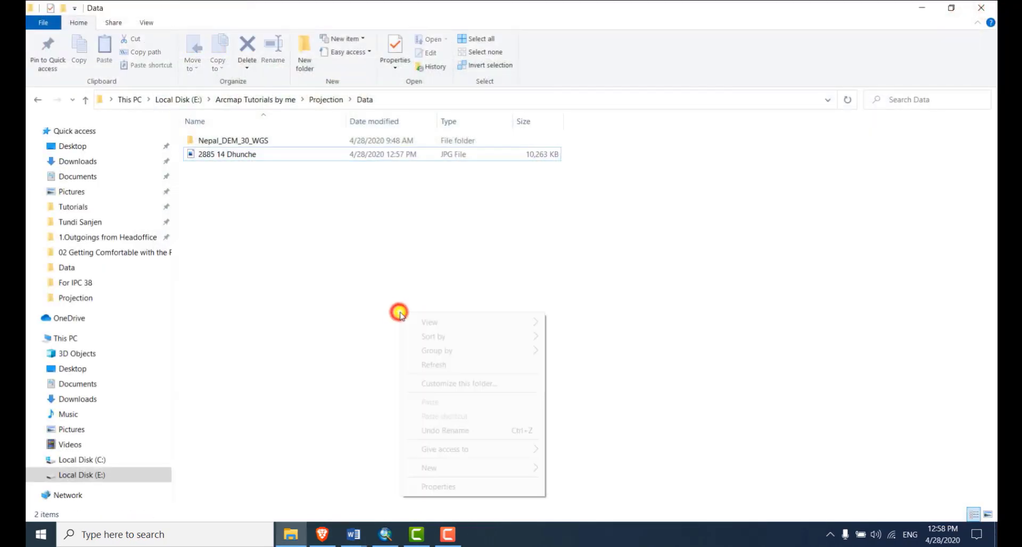
pyautogui.click(417, 366)
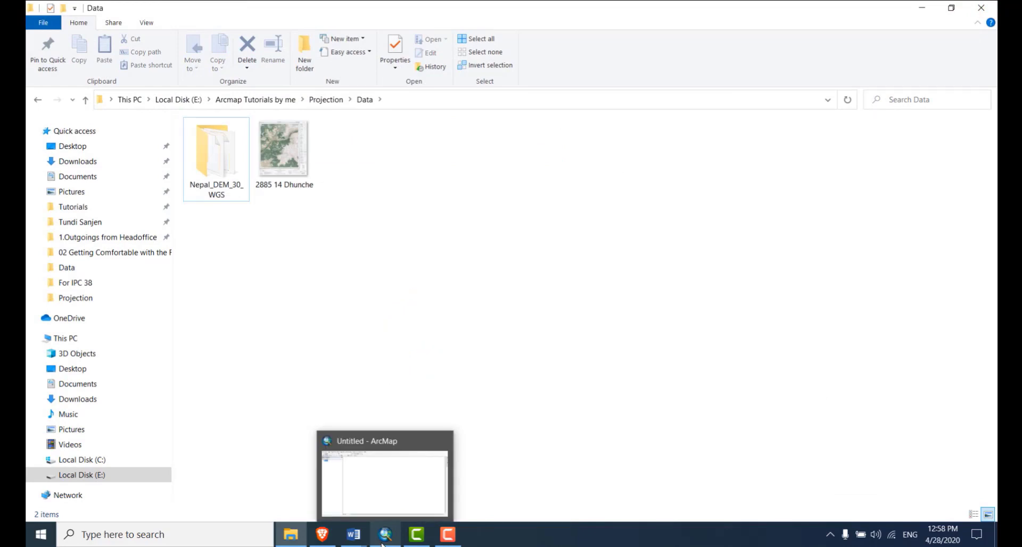
pyautogui.click(382, 544)
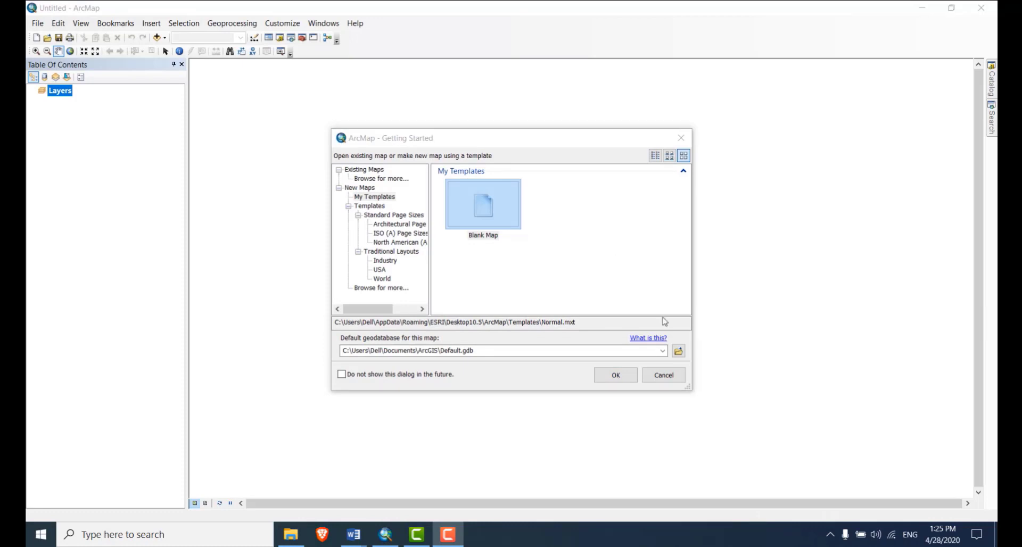
# Browse for the new map's default geodatabase and look through the locations above the Home folder
pyautogui.click(678, 351)
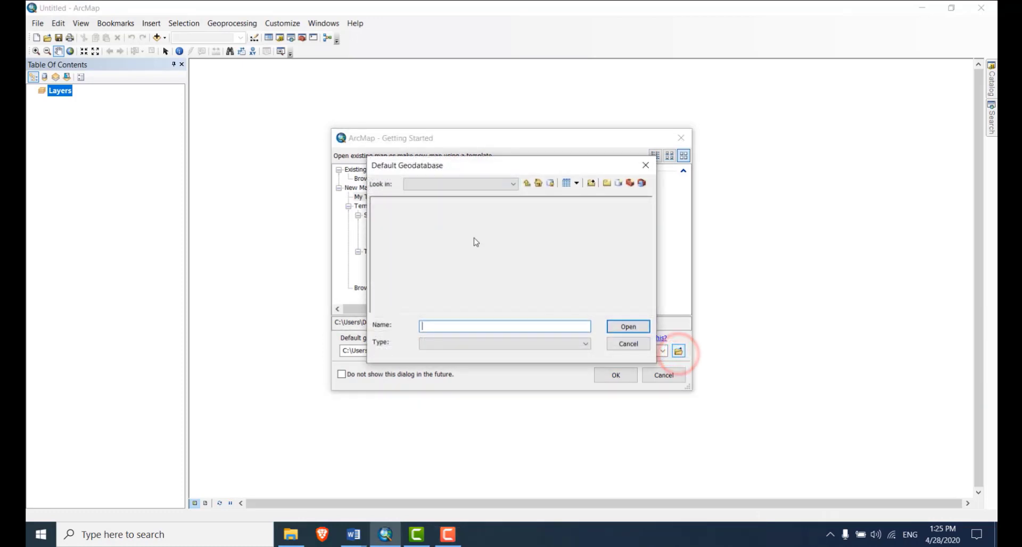
pyautogui.click(527, 183)
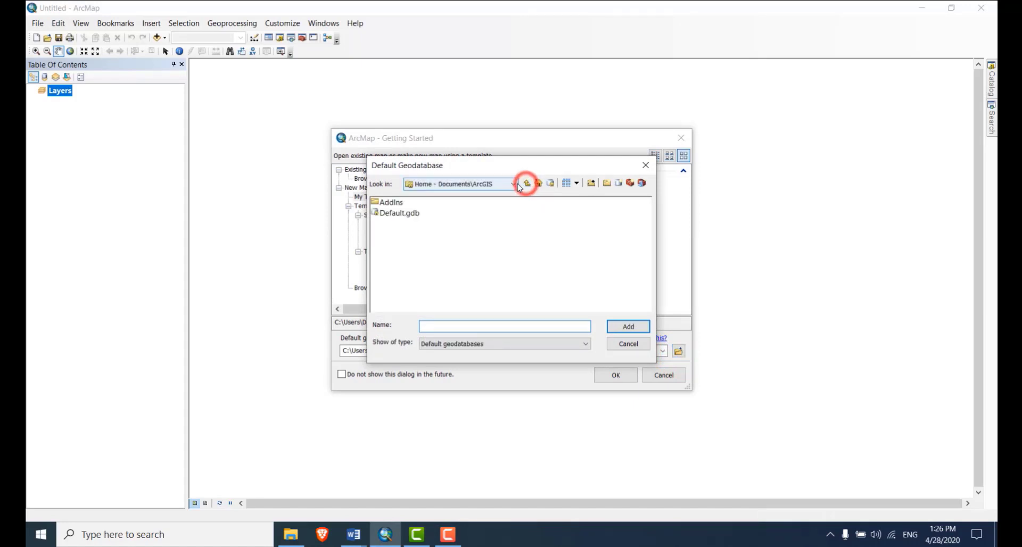
pyautogui.click(526, 182)
pyautogui.click(509, 185)
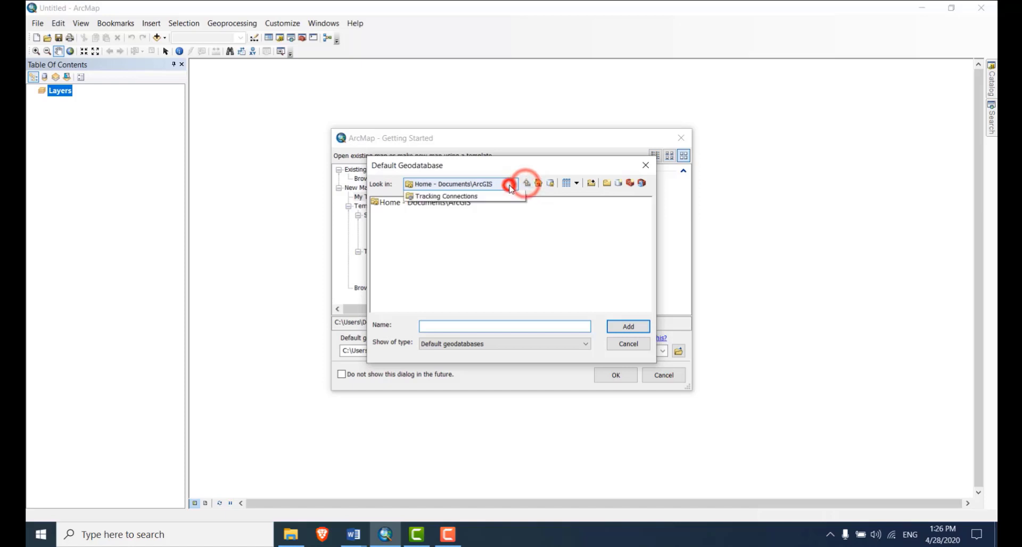
# Add a folder connection to Arcmap Tutorials by me\Projection on Local Disk (E:)
pyautogui.click(591, 183)
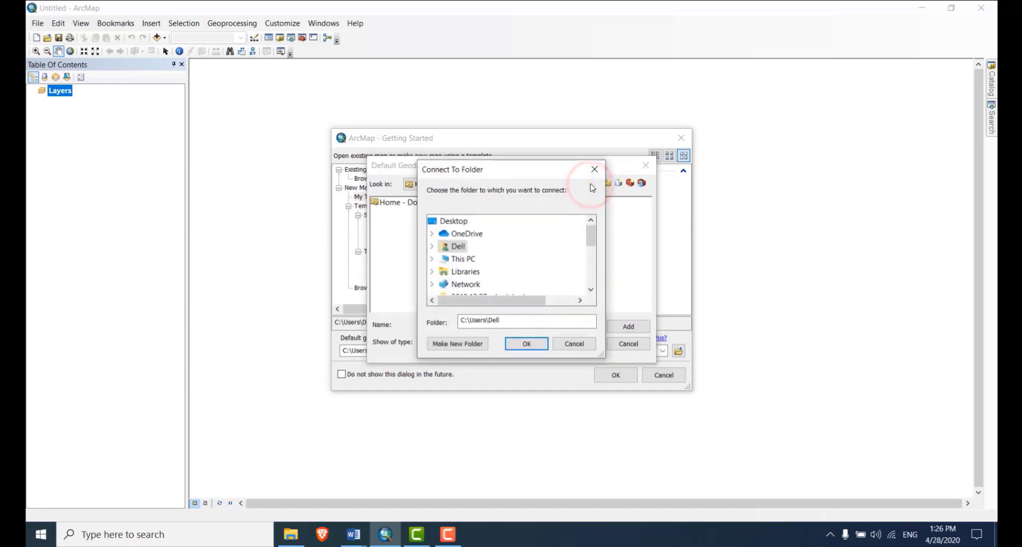
pyautogui.click(594, 238)
pyautogui.moveTo(594, 238)
pyautogui.mouseDown()
pyautogui.moveTo(595, 256)
pyautogui.moveTo(595, 246)
pyautogui.mouseUp()
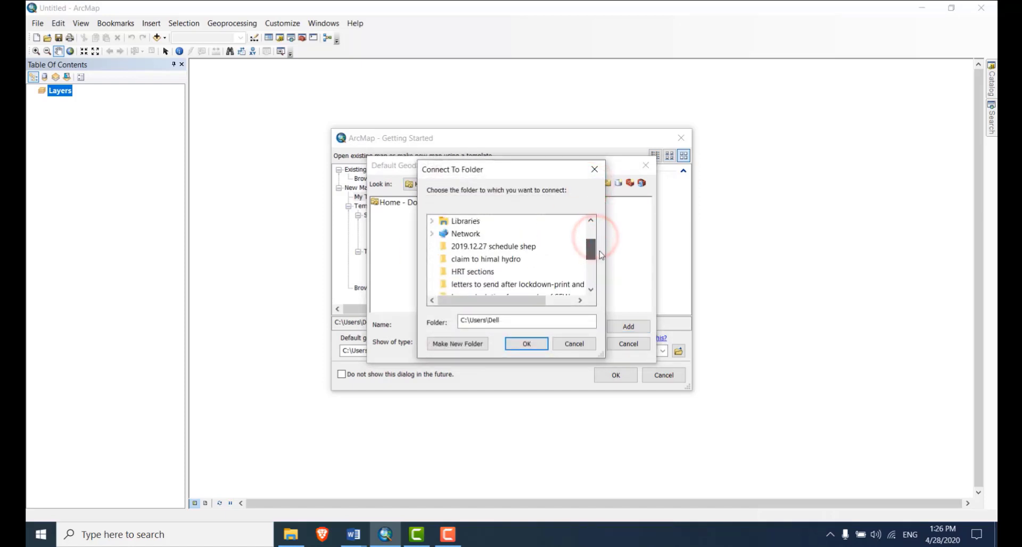
pyautogui.scroll(2, 438, 242)
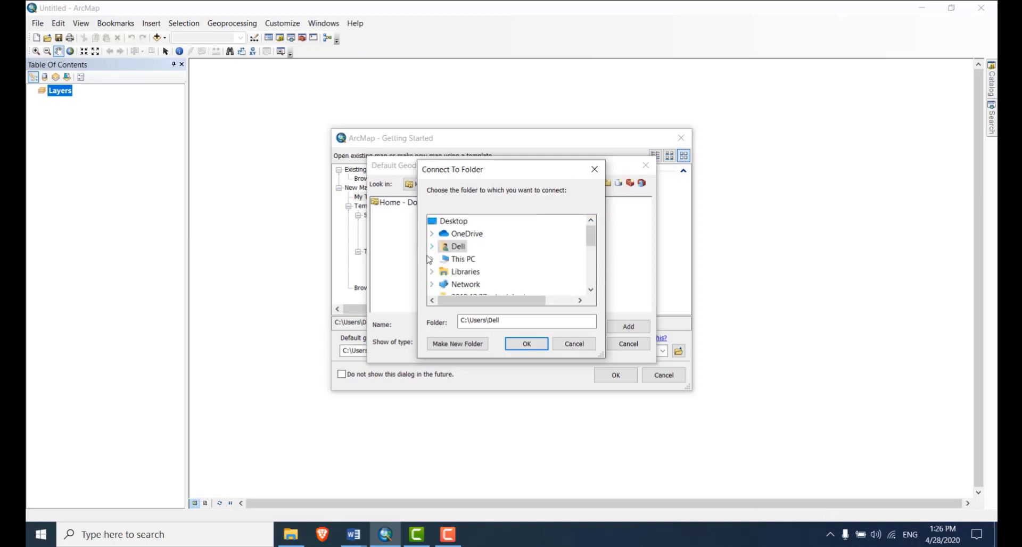
pyautogui.click(430, 260)
pyautogui.scroll(-3, 437, 262)
pyautogui.scroll(1, 441, 268)
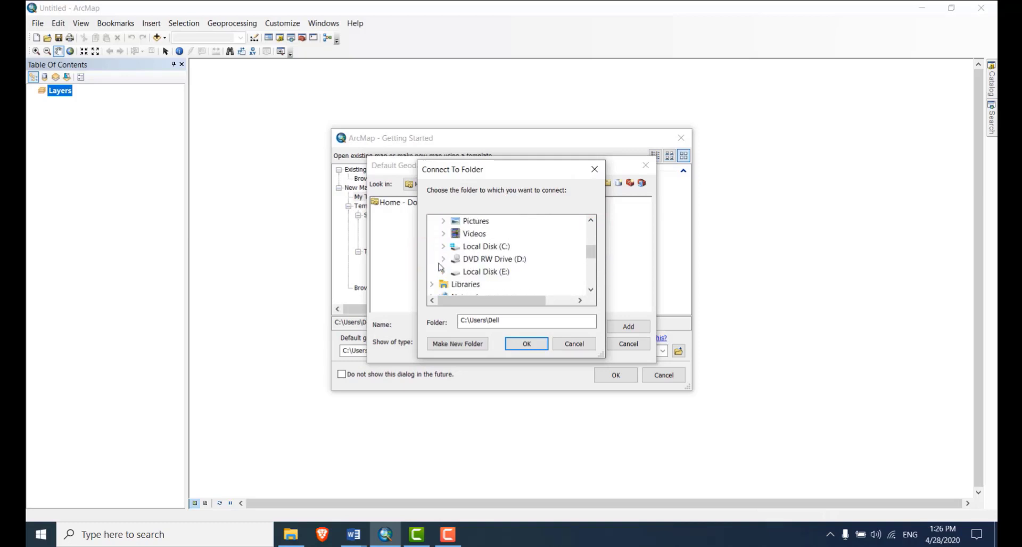
pyautogui.click(443, 272)
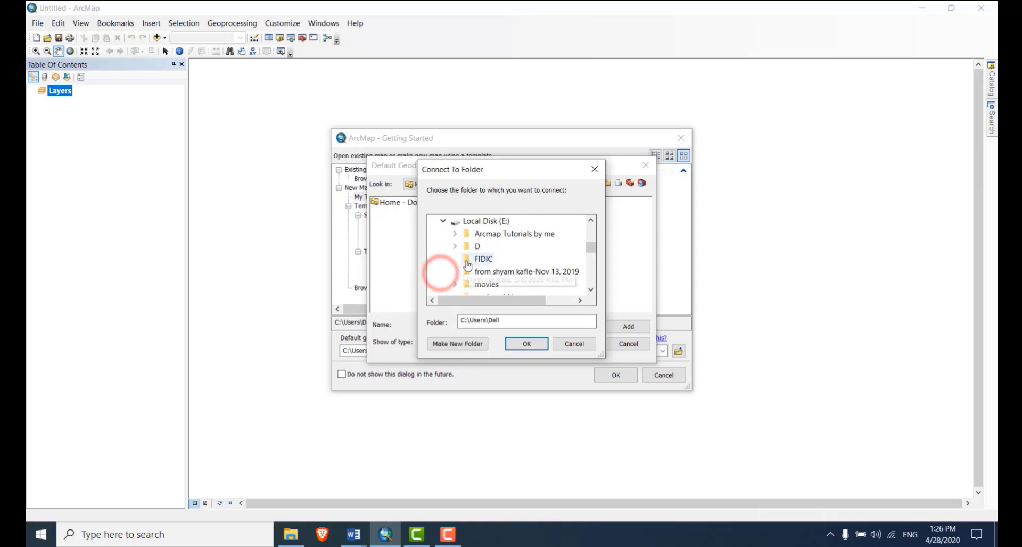
pyautogui.click(454, 234)
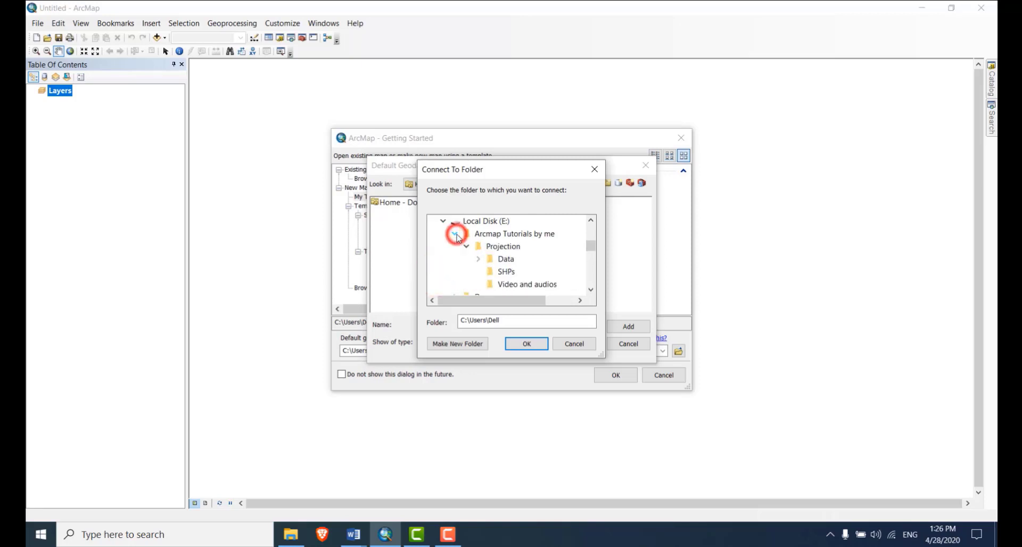
pyautogui.click(497, 247)
pyautogui.click(526, 343)
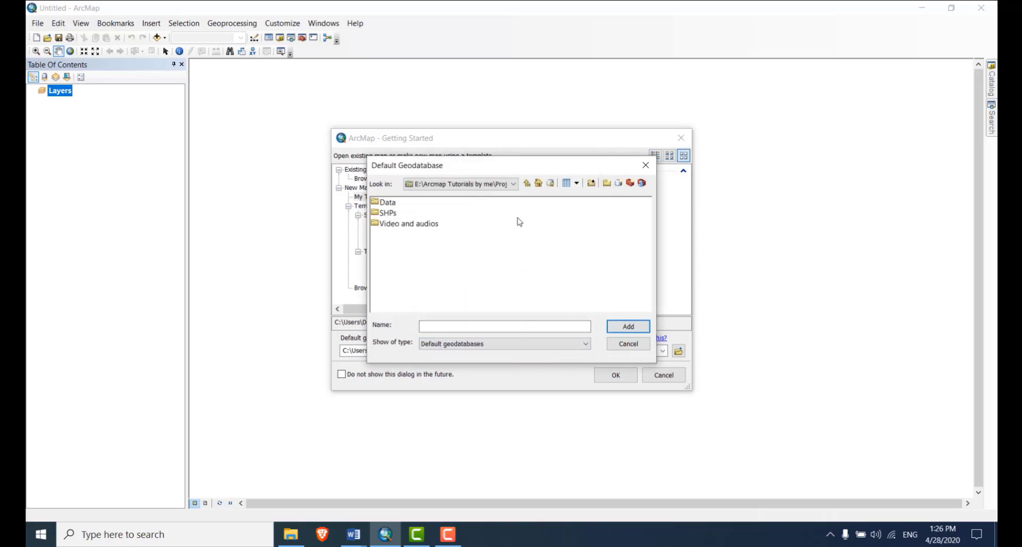
# Create a new file geodatabase named Projection in the Projection folder
pyautogui.click(618, 183)
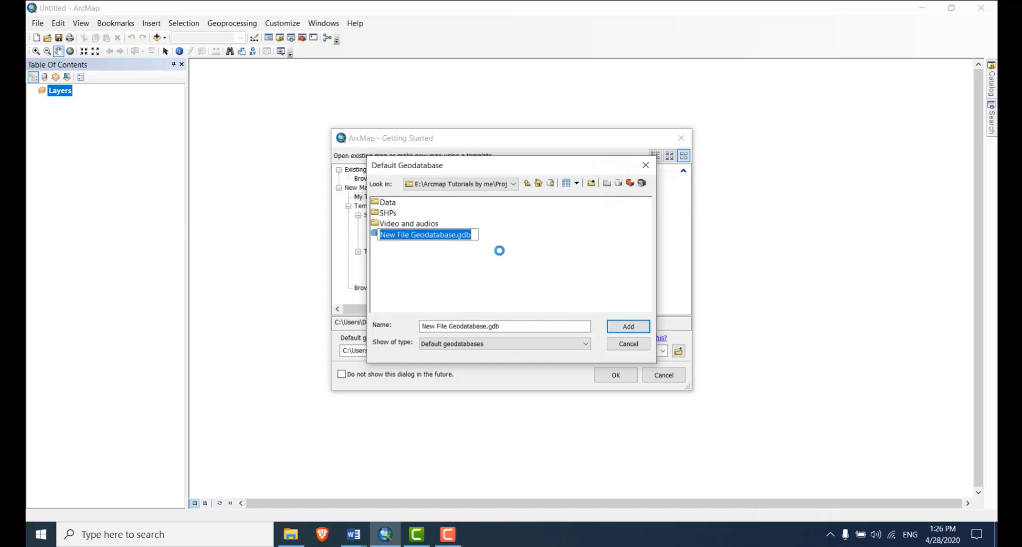
pyautogui.write('Proj')
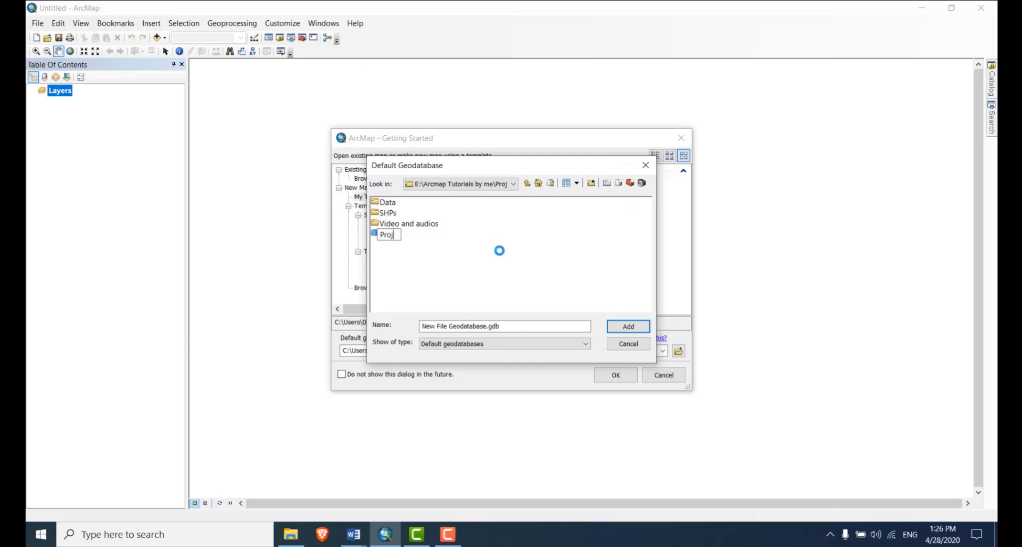
pyautogui.write('ection')
pyautogui.press('Return')
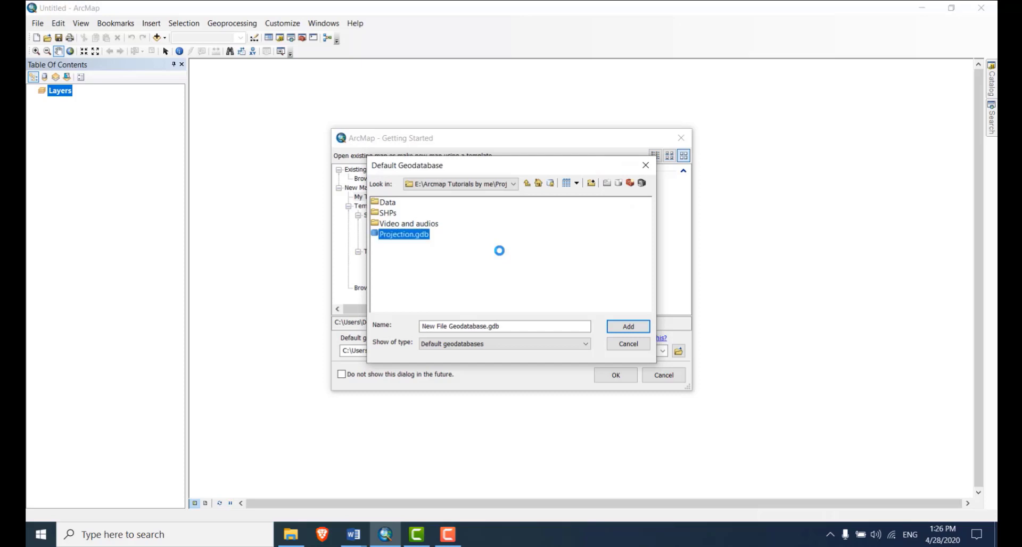
# Set Projection.gdb as the map's default geodatabase and create the blank map
pyautogui.click(629, 325)
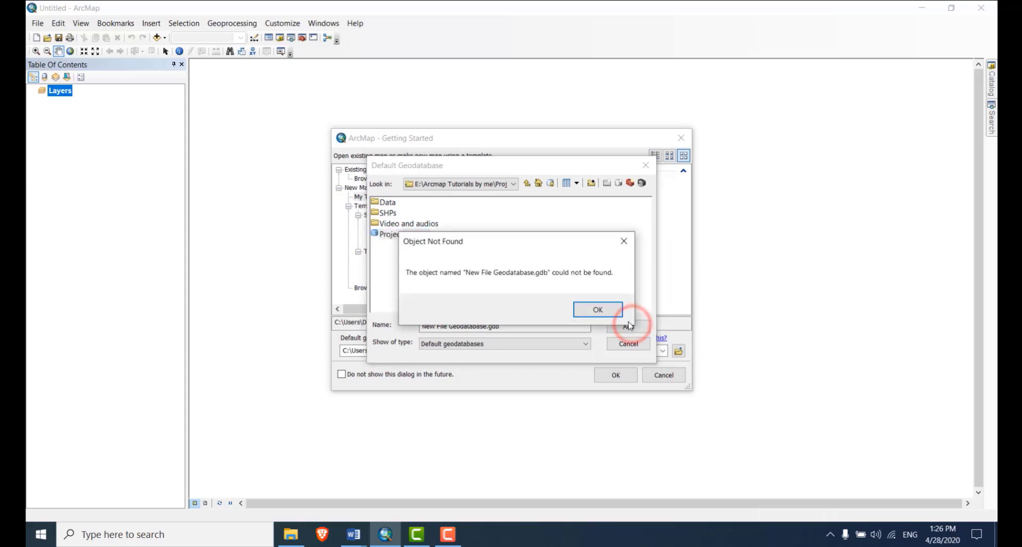
pyautogui.click(598, 309)
pyautogui.click(408, 234)
pyautogui.click(620, 329)
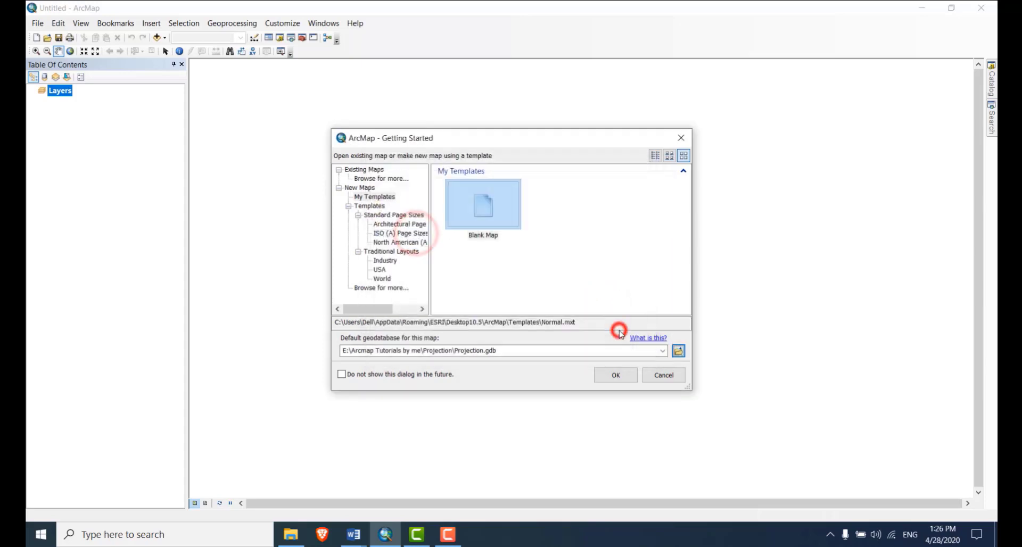
pyautogui.click(620, 375)
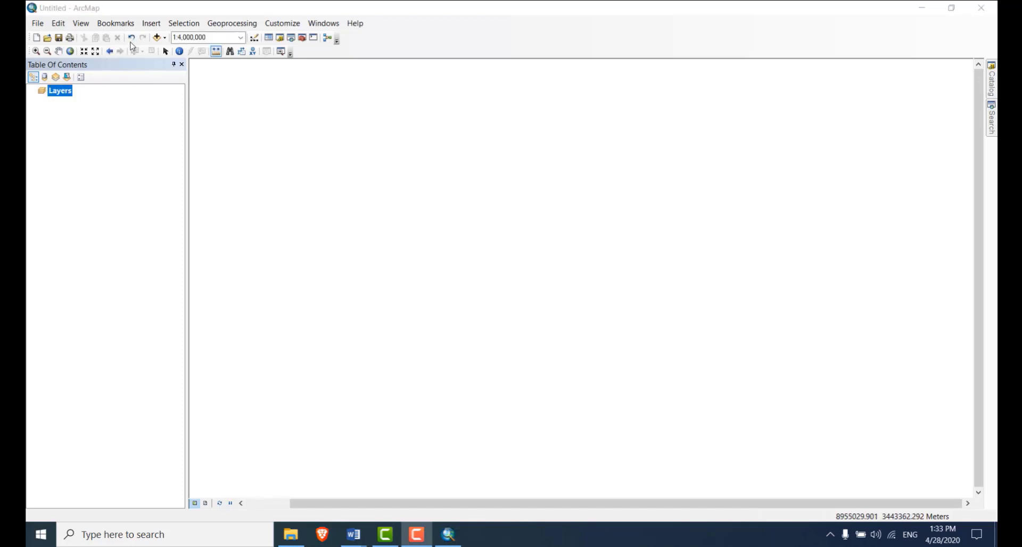
# Add the dem raster from the Projection folder's Data\Nepal_DEM_30_WGS subfolder to the map
pyautogui.click(157, 38)
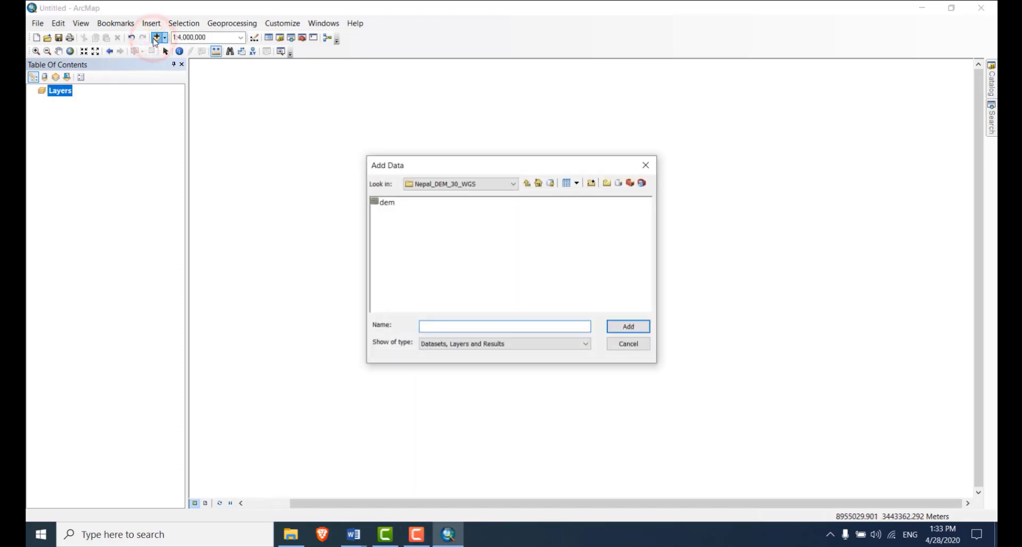
pyautogui.click(526, 184)
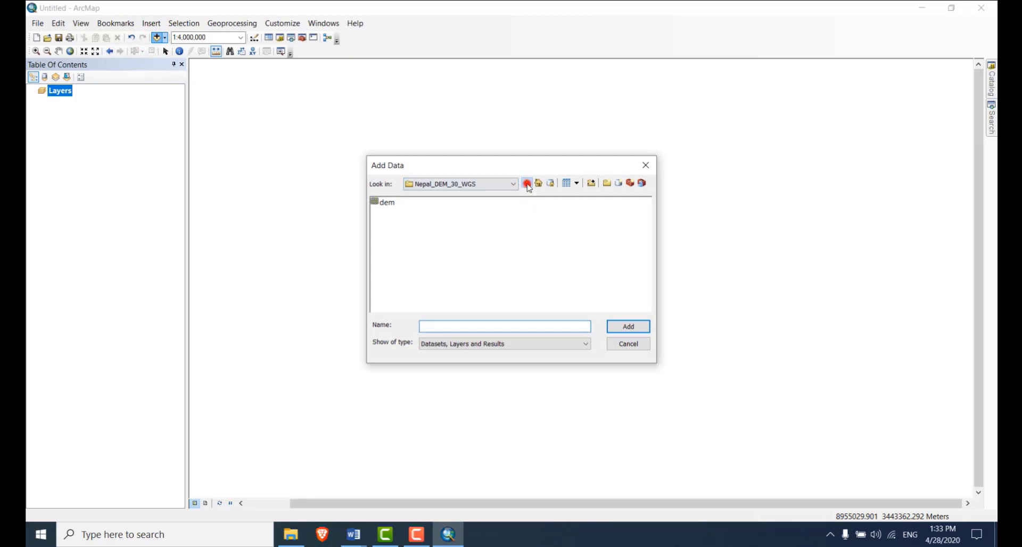
pyautogui.click(527, 183)
pyautogui.click(526, 183)
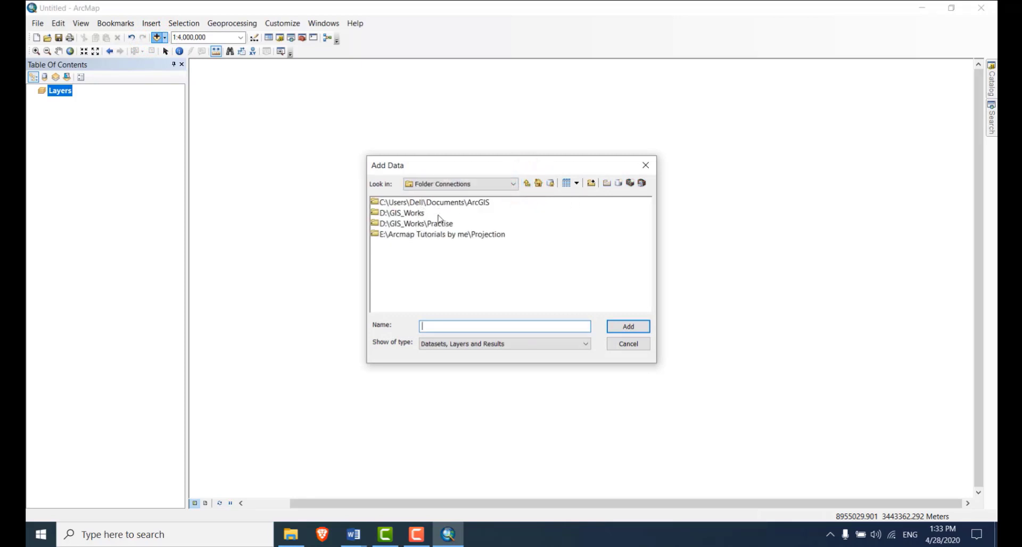
pyautogui.doubleClick(431, 236)
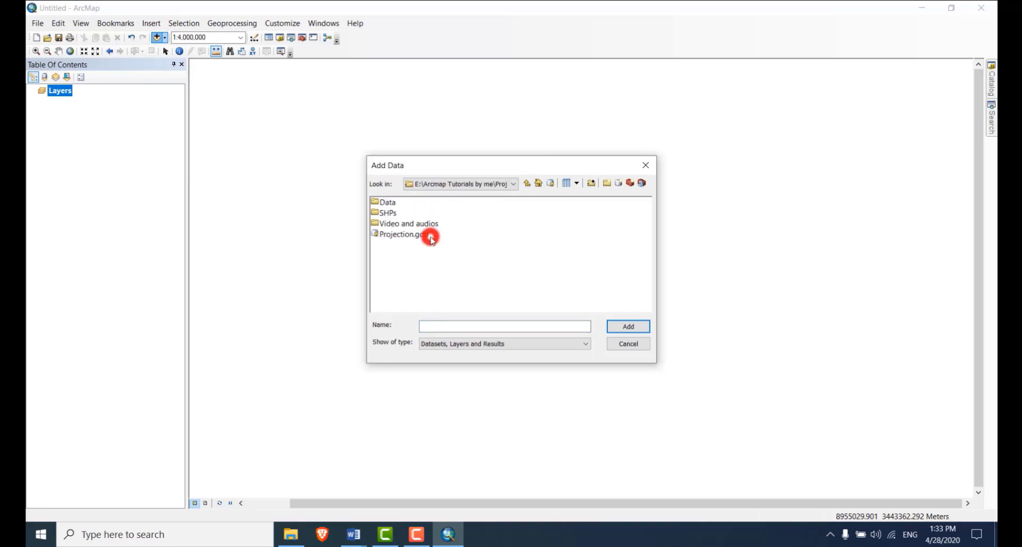
pyautogui.doubleClick(390, 203)
pyautogui.doubleClick(391, 203)
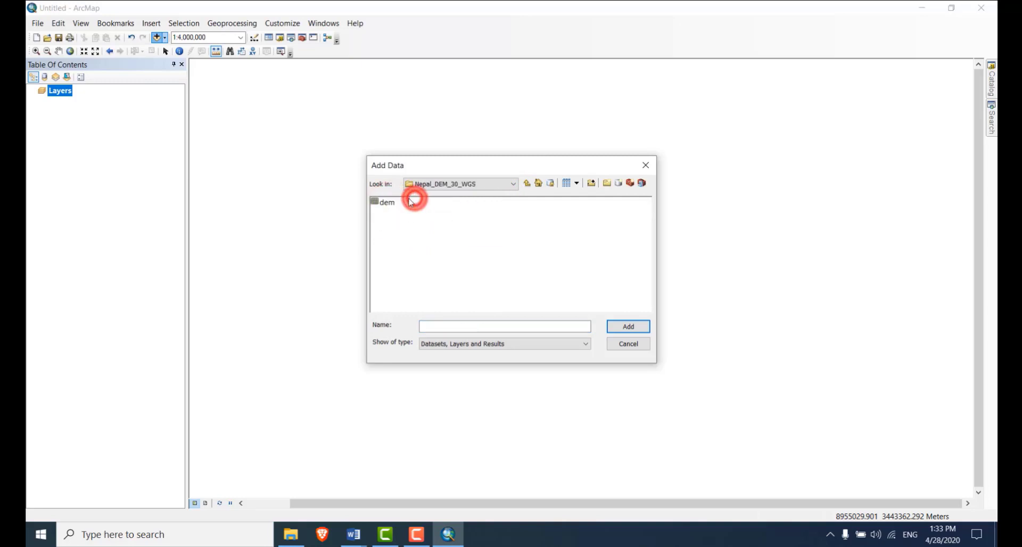
pyautogui.click(387, 203)
pyautogui.click(628, 327)
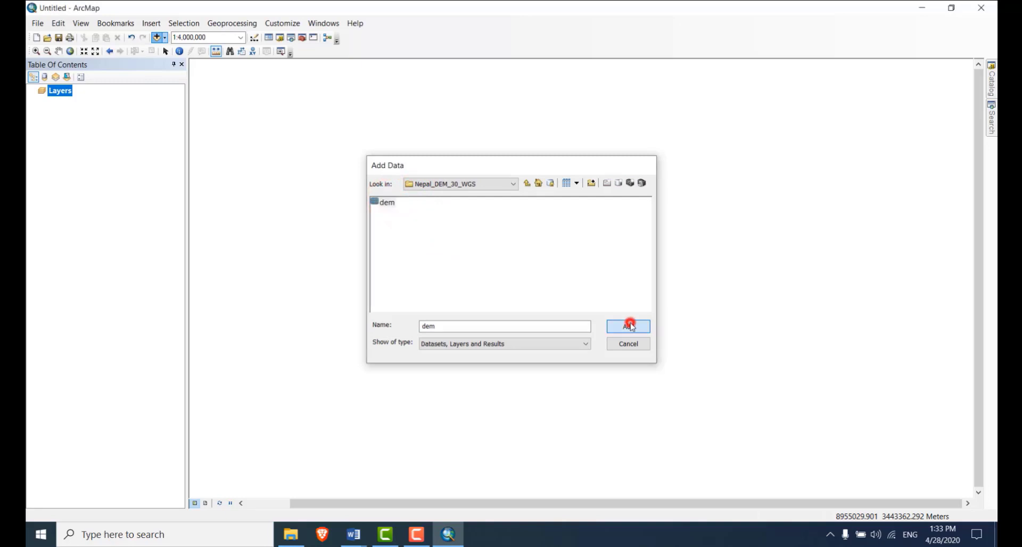
# Zoom and pan around the dem raster to examine its full extent and terrain
pyautogui.scroll(2, 534, 271)
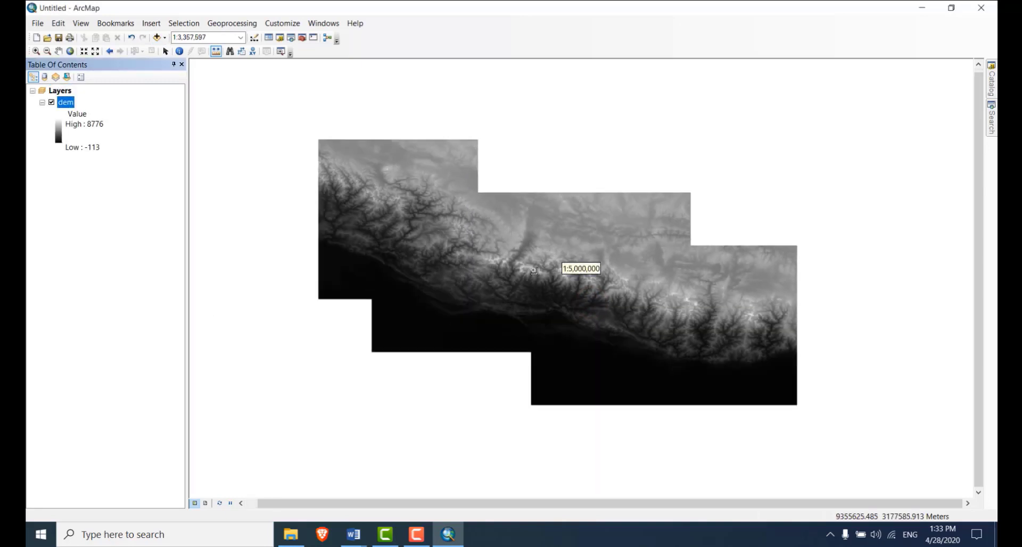
pyautogui.scroll(-3, 534, 271)
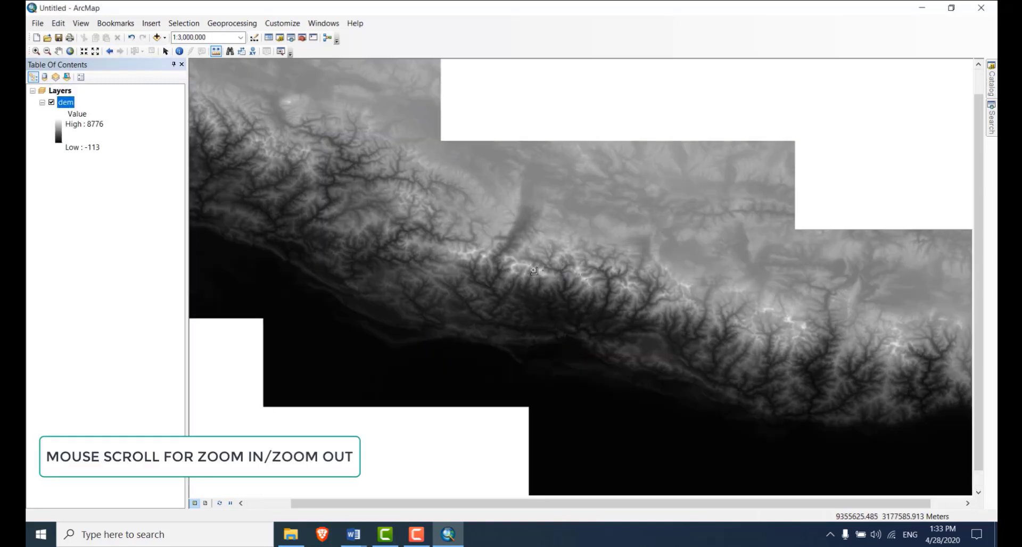
pyautogui.scroll(1, 534, 271)
pyautogui.moveTo(742, 255); pyautogui.dragTo(719, 253)
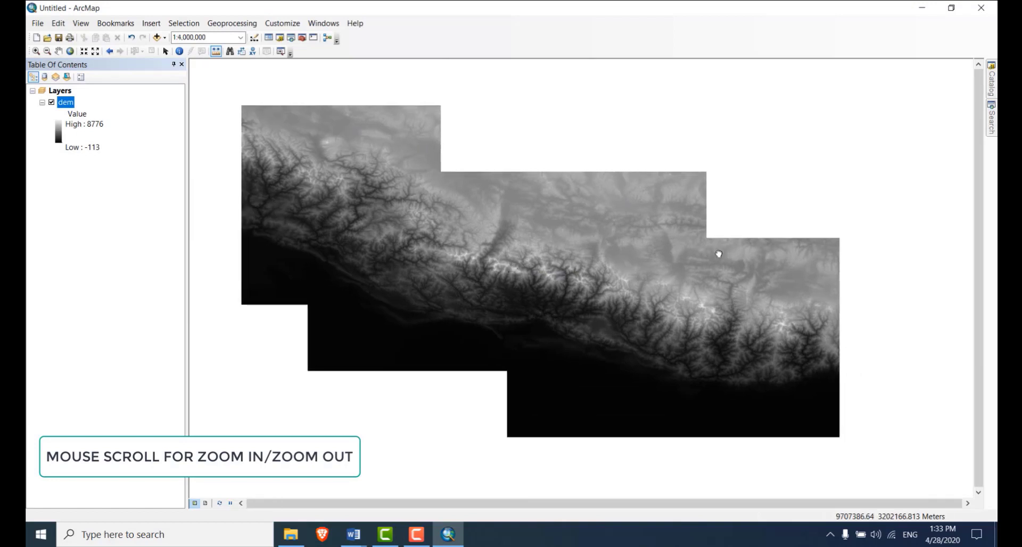
pyautogui.scroll(1, 719, 254)
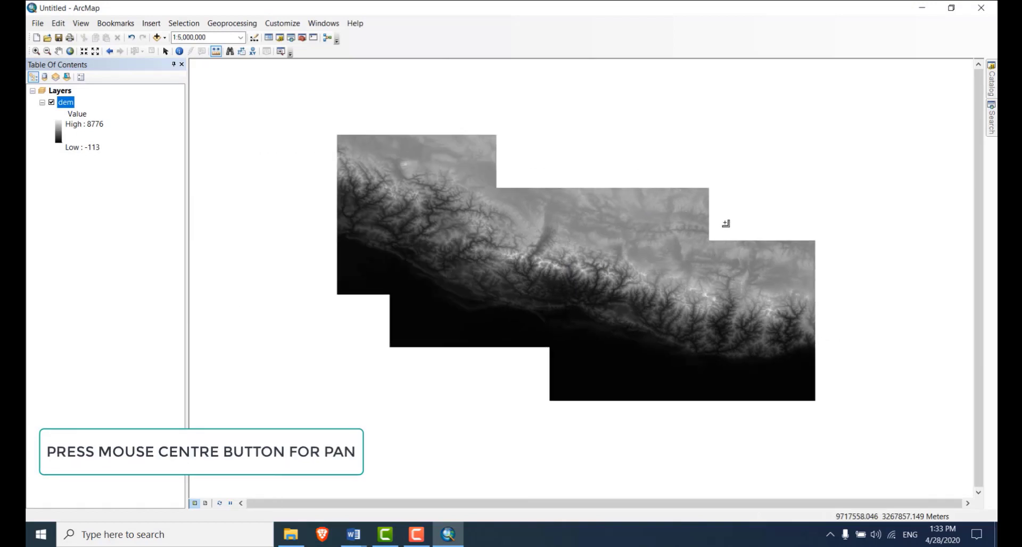
pyautogui.scroll(-2, 690, 272)
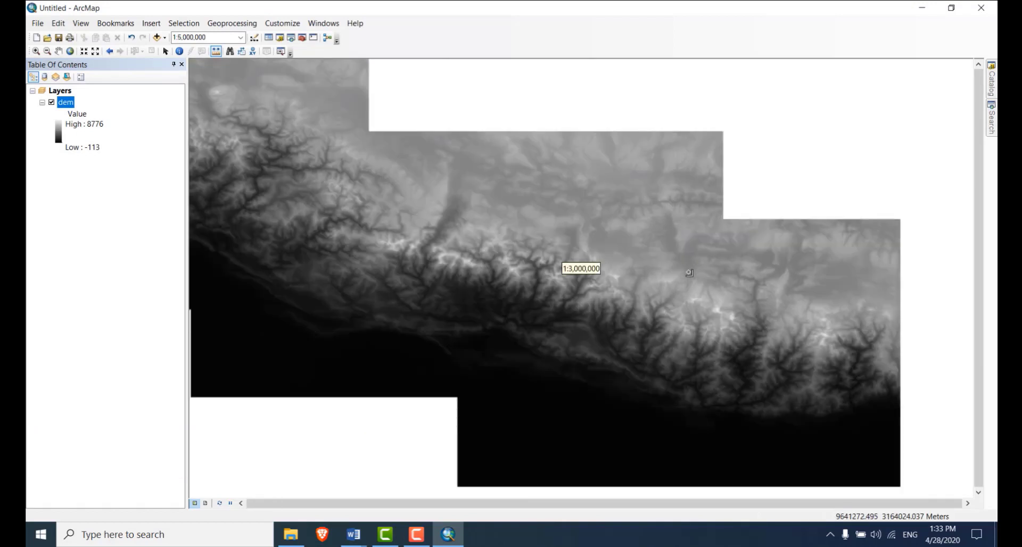
pyautogui.scroll(1, 690, 272)
# Check which coordinate system the Layers data frame takes from its layers, and turn off the dem layer
pyautogui.rightClick(60, 94)
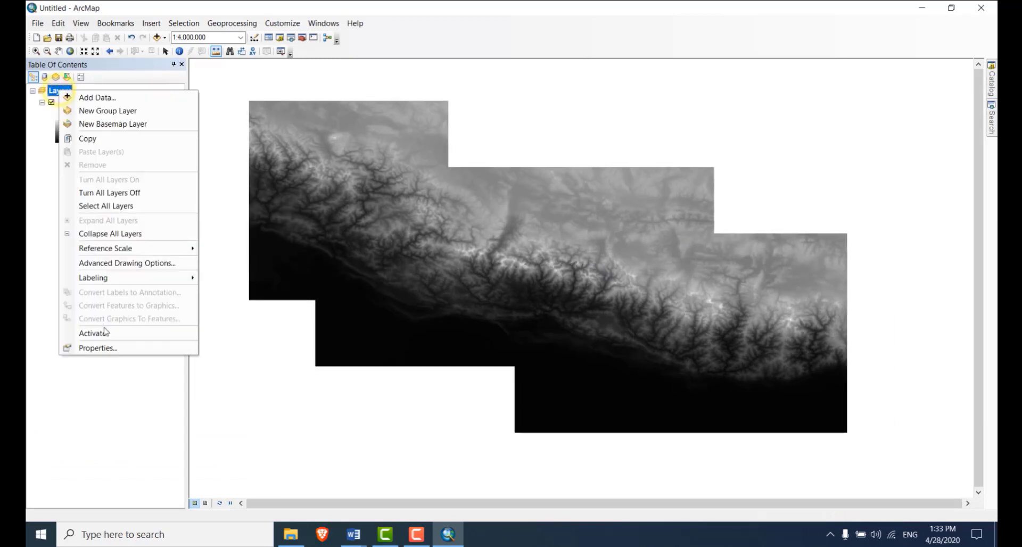
pyautogui.click(104, 347)
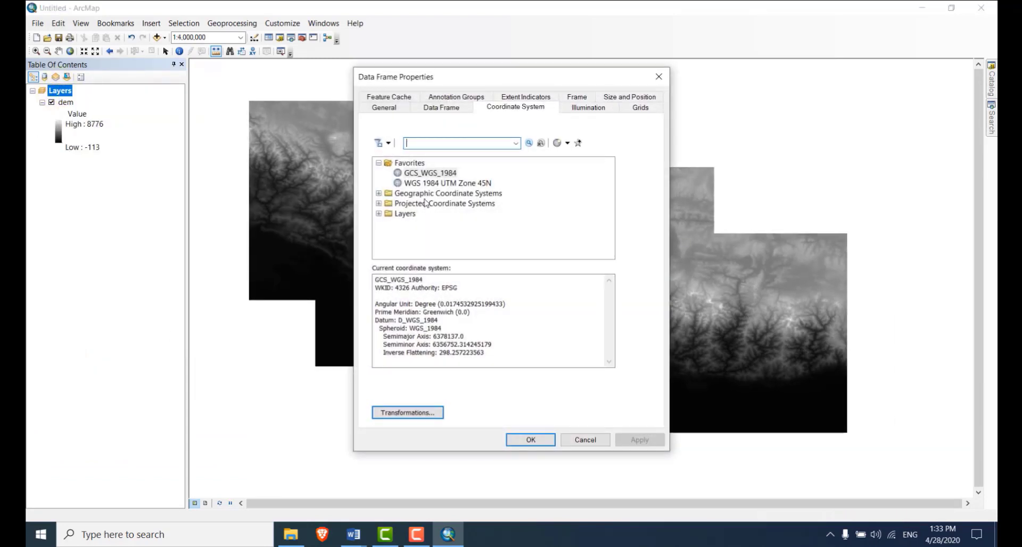
pyautogui.click(378, 214)
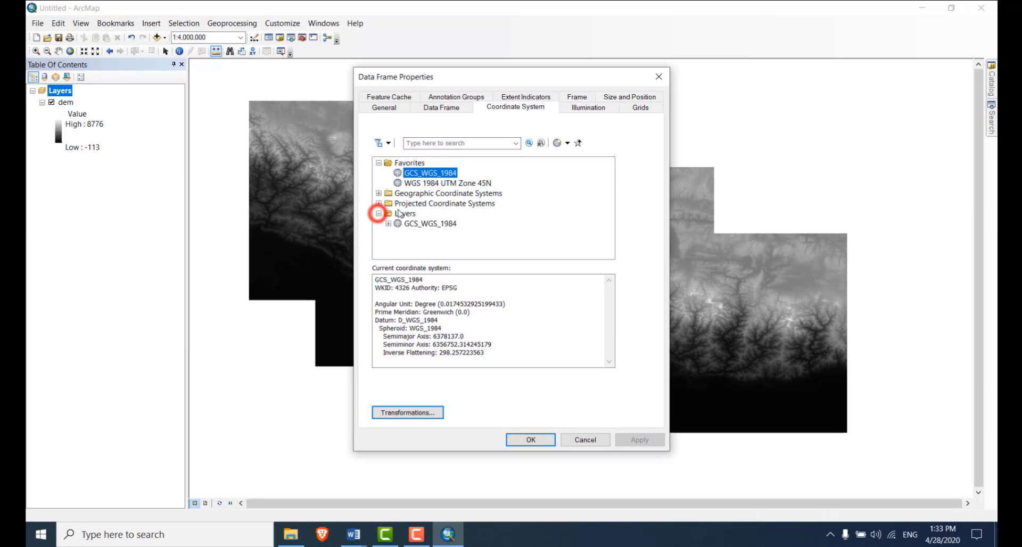
pyautogui.click(412, 223)
pyautogui.click(390, 224)
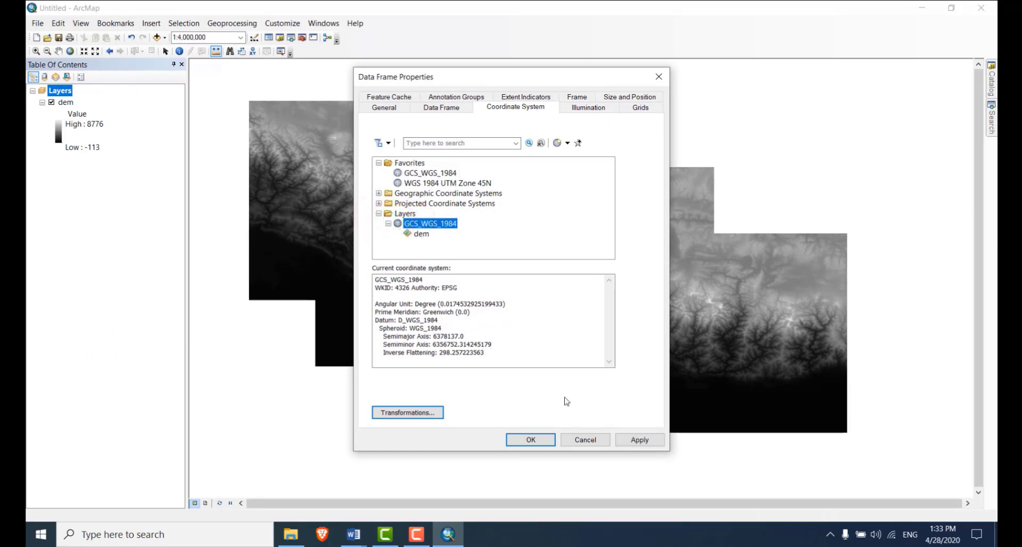
pyautogui.click(530, 439)
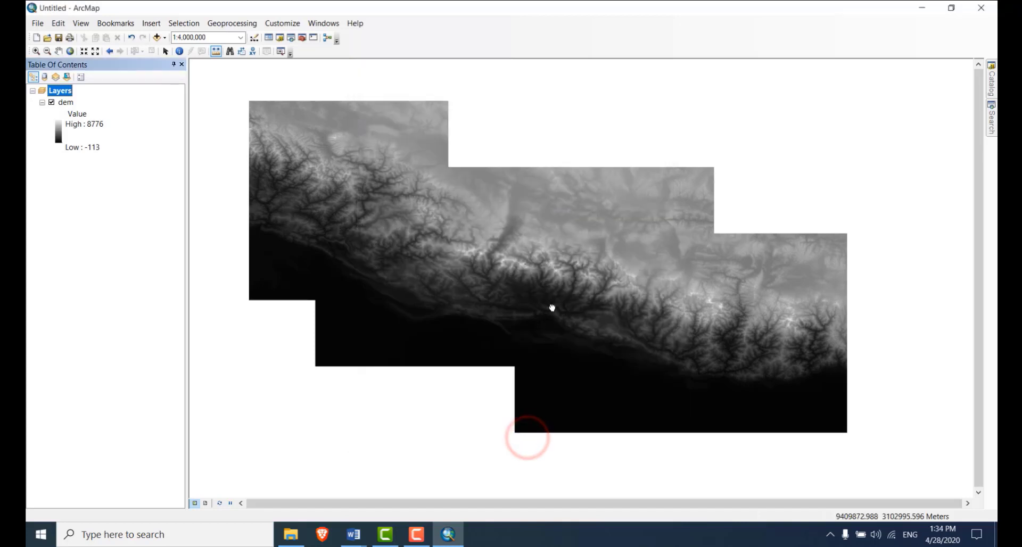
pyautogui.click(51, 102)
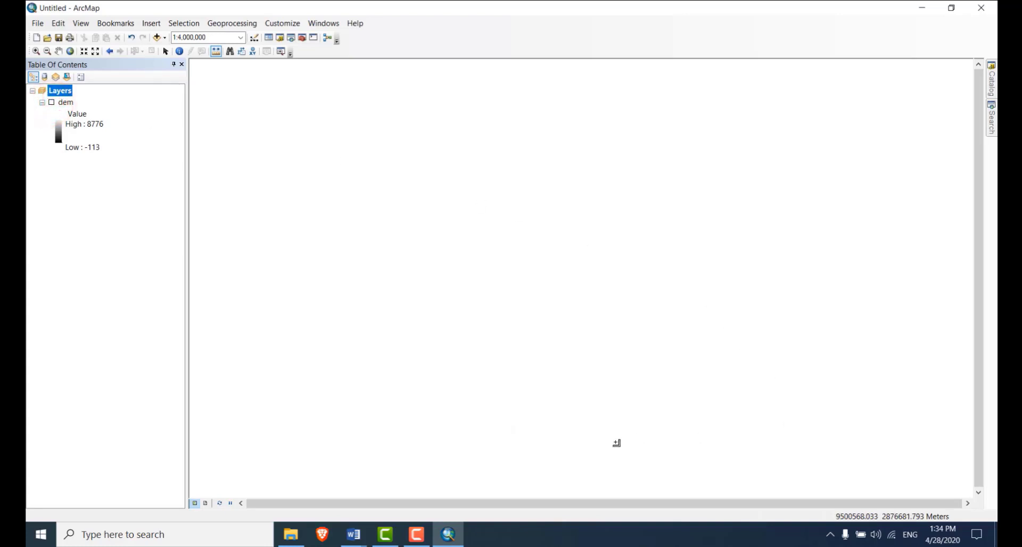
# Add the 2885 14 Dhunche.jpg sheet from the Data folder without a spatial reference, and remove it from the map again
pyautogui.click(156, 37)
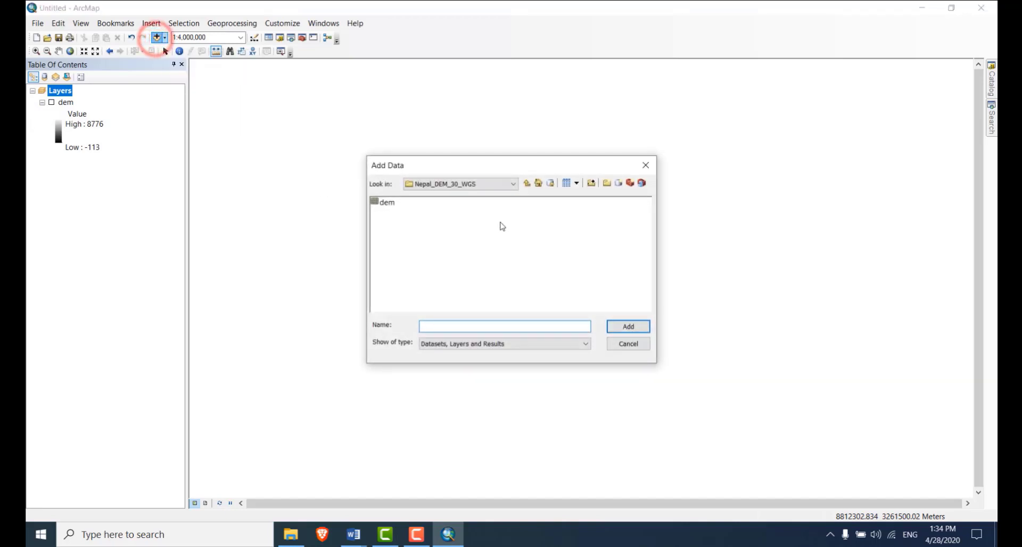
pyautogui.click(527, 184)
pyautogui.click(415, 213)
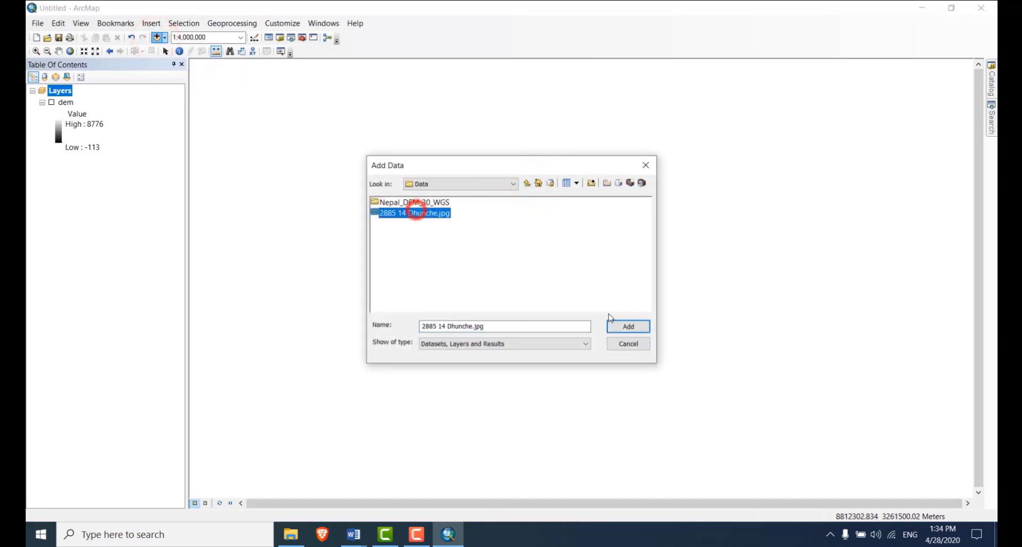
pyautogui.click(622, 325)
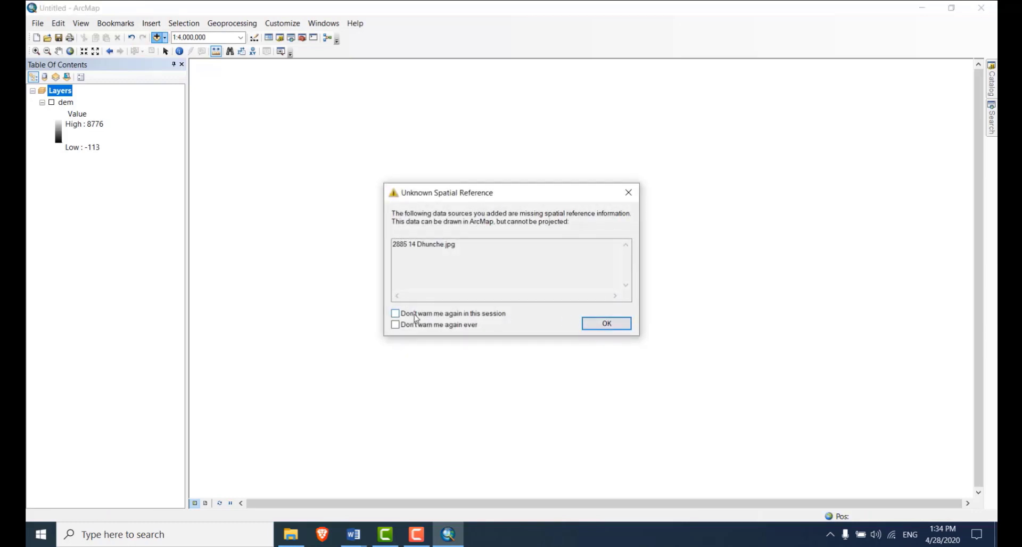
pyautogui.click(626, 194)
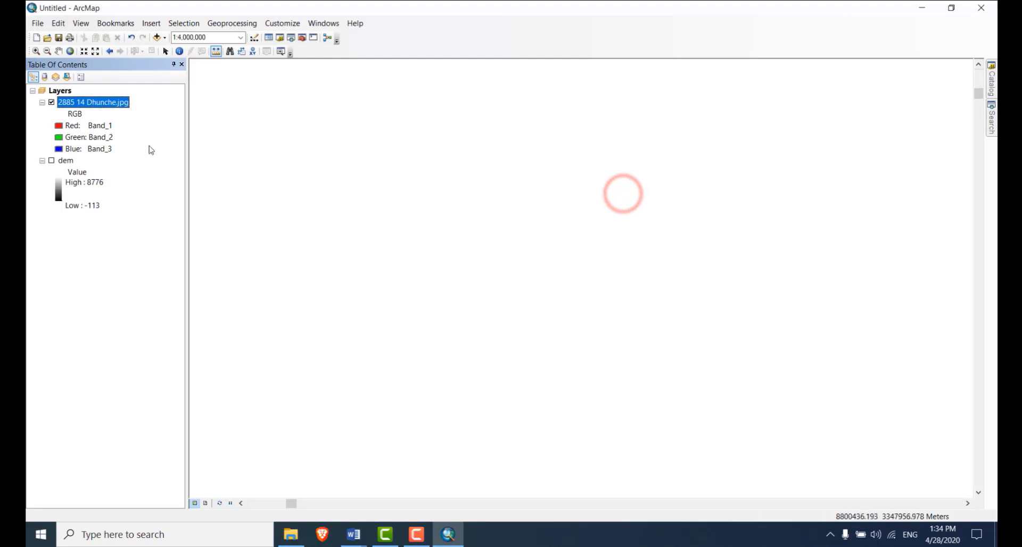
pyautogui.rightClick(95, 105)
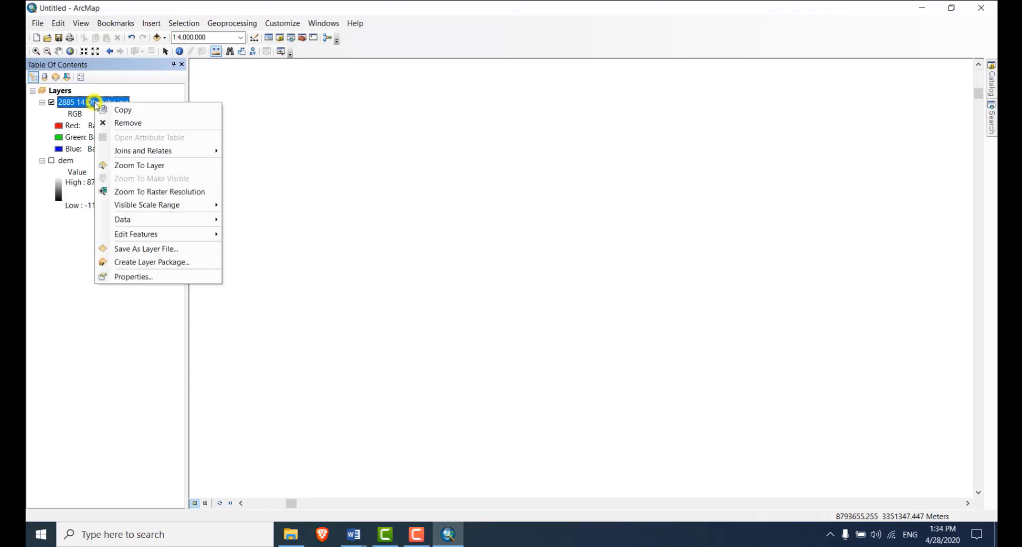
pyautogui.click(142, 126)
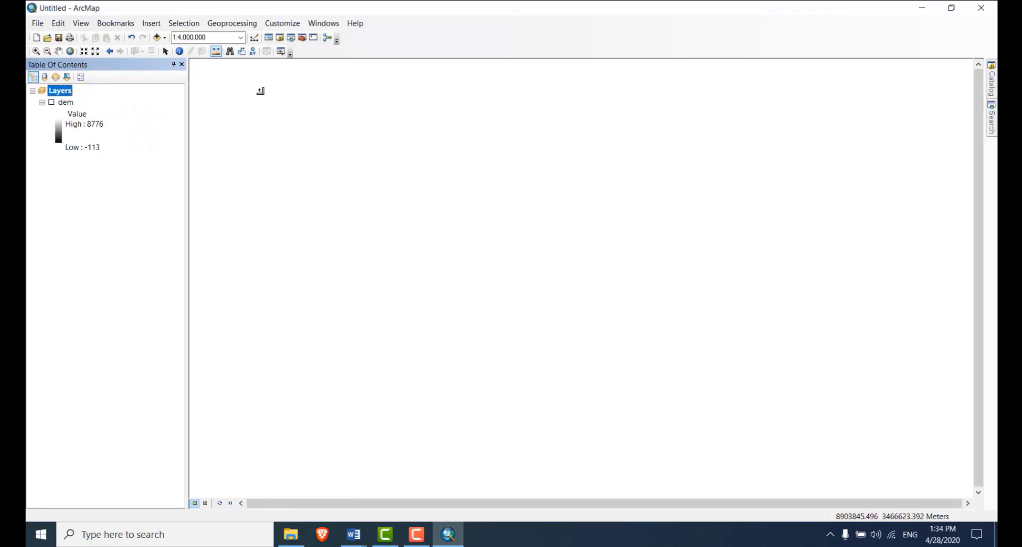
# Start a new projected coordinate system for the Layers data frame and name it MUTM84 Nepal
pyautogui.rightClick(61, 92)
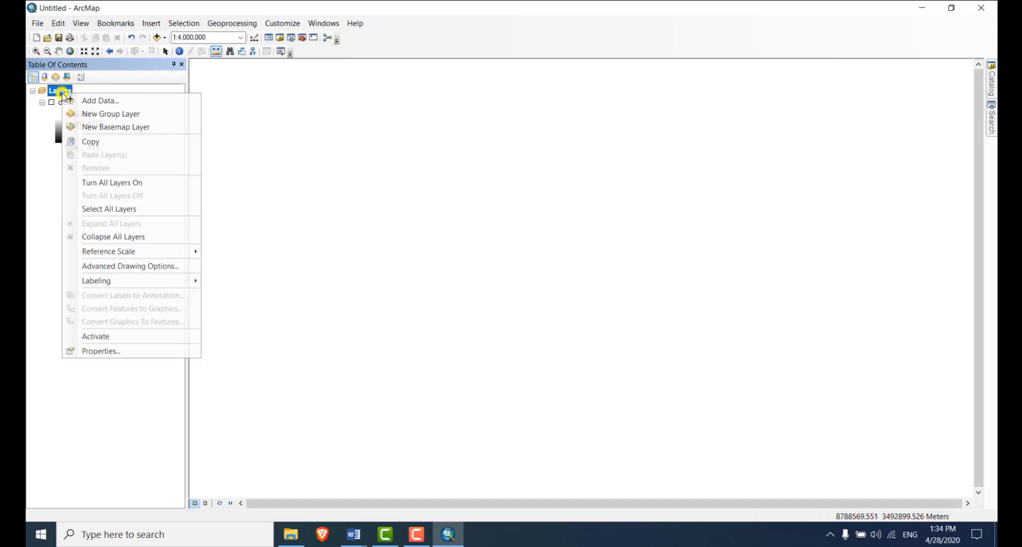
pyautogui.click(115, 350)
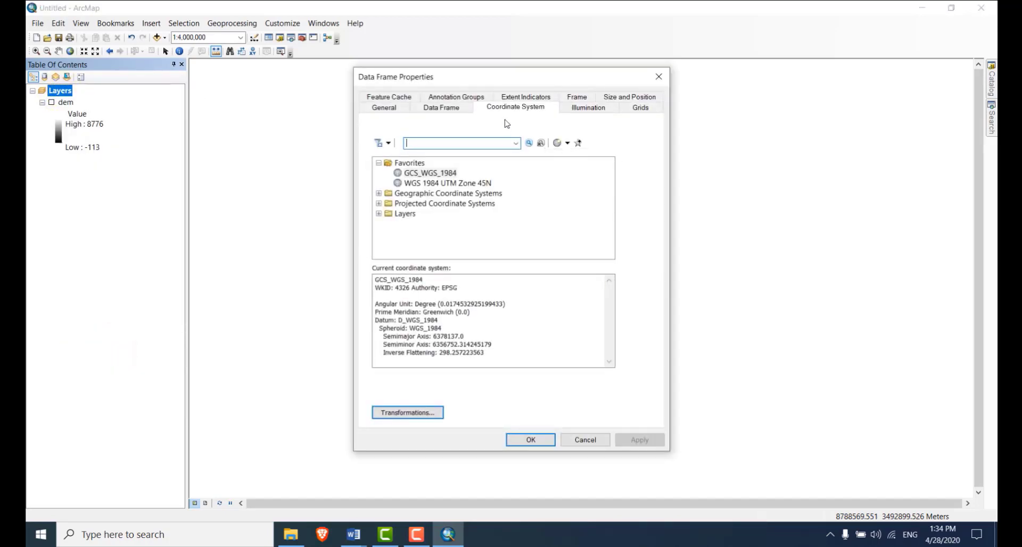
pyautogui.click(566, 143)
pyautogui.moveTo(571, 158)
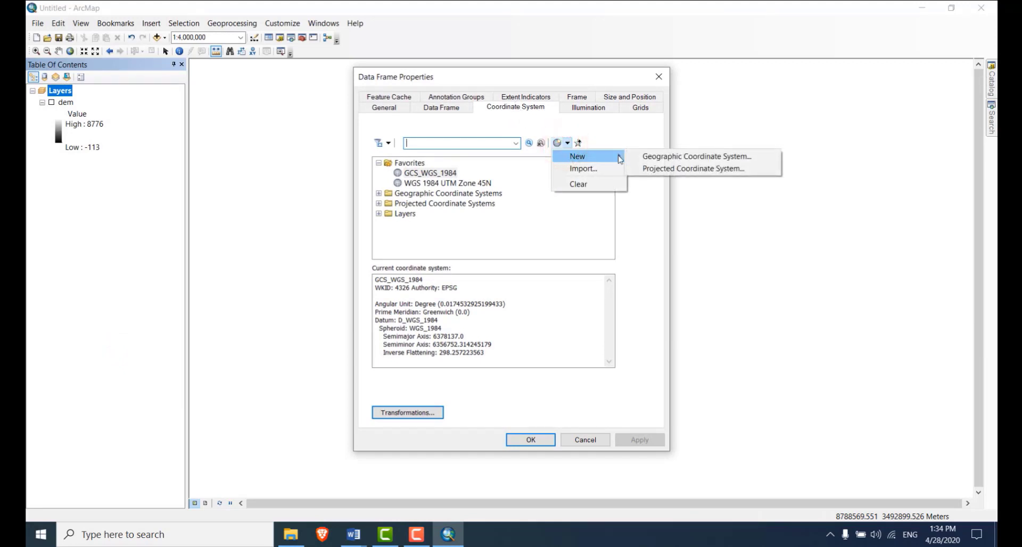
pyautogui.click(649, 168)
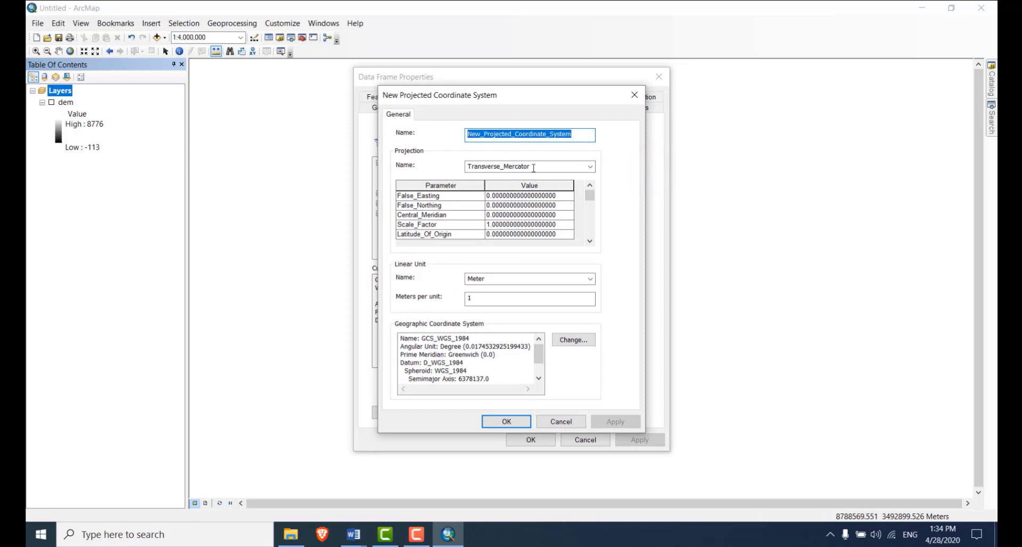
pyautogui.write('MUTM Nepal')
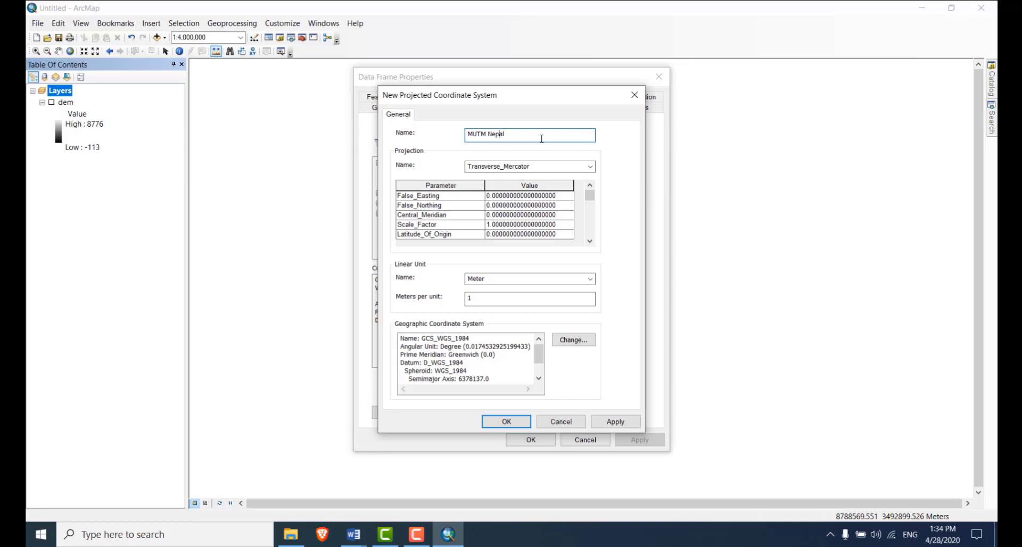
pyautogui.write('84')
# Set the projection's False_Easting to 500000 and Central_Meridian to 84, and open the Scale_Factor value for editing
pyautogui.click(558, 196)
pyautogui.click(541, 196)
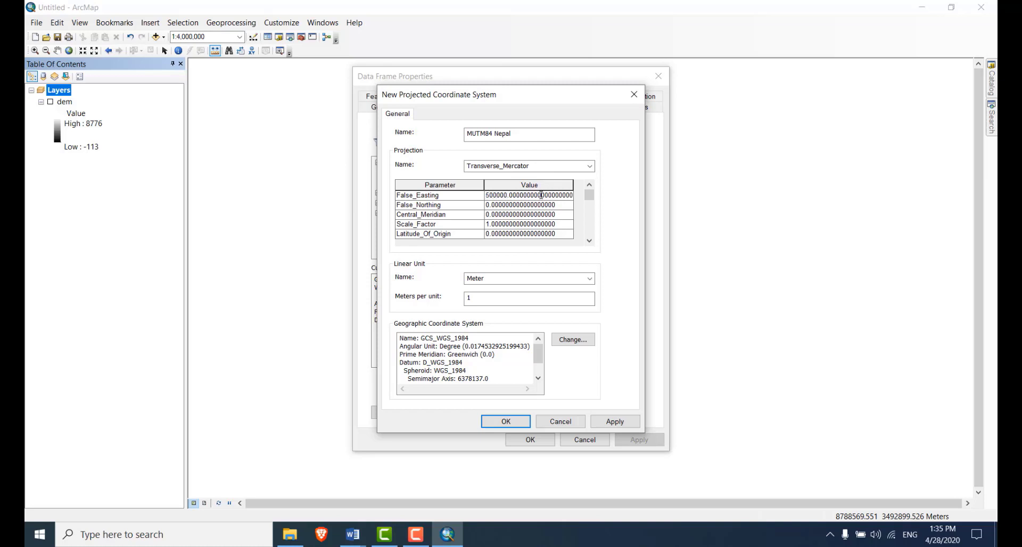
pyautogui.click(533, 215)
pyautogui.write('84')
pyautogui.click(518, 228)
# Start changing the geographic coordinate system of MUTM84 Nepal, search for everest and list the matching Asia entries
pyautogui.click(572, 341)
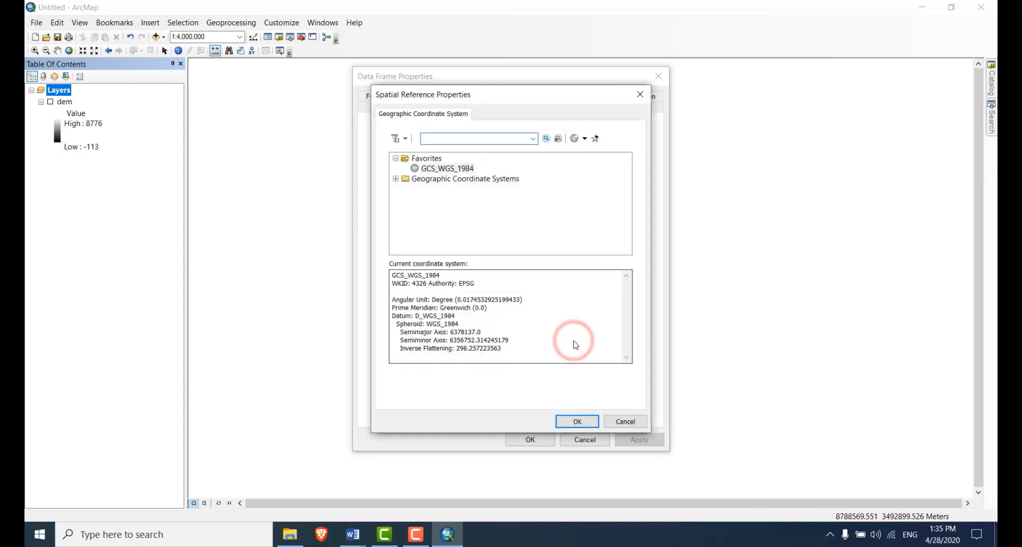
pyautogui.click(396, 178)
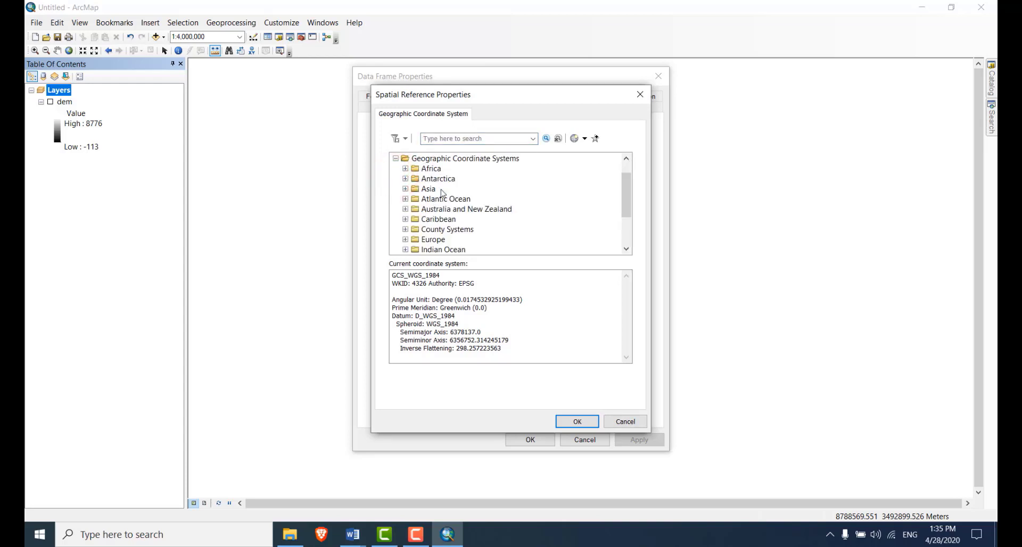
pyautogui.click(468, 137)
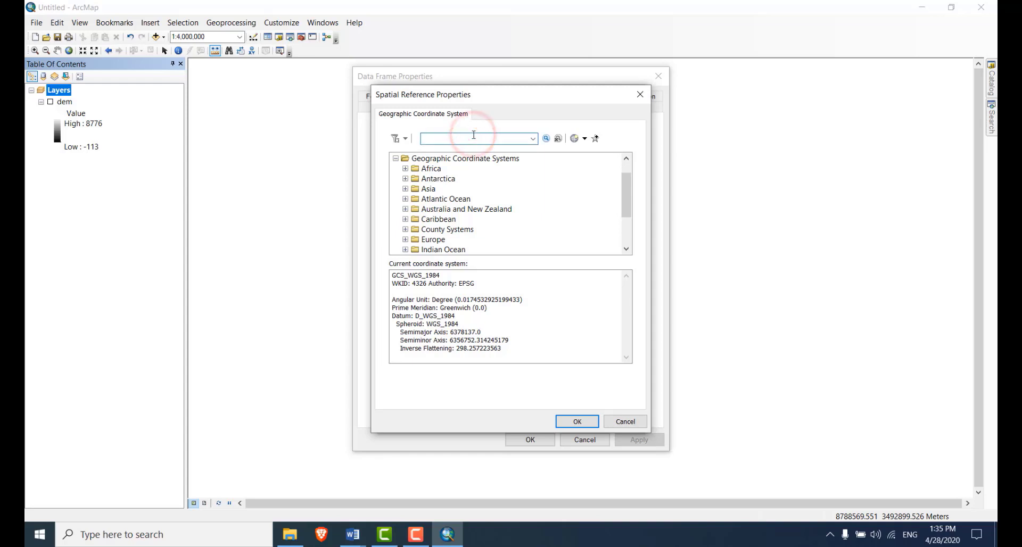
pyautogui.write('everest')
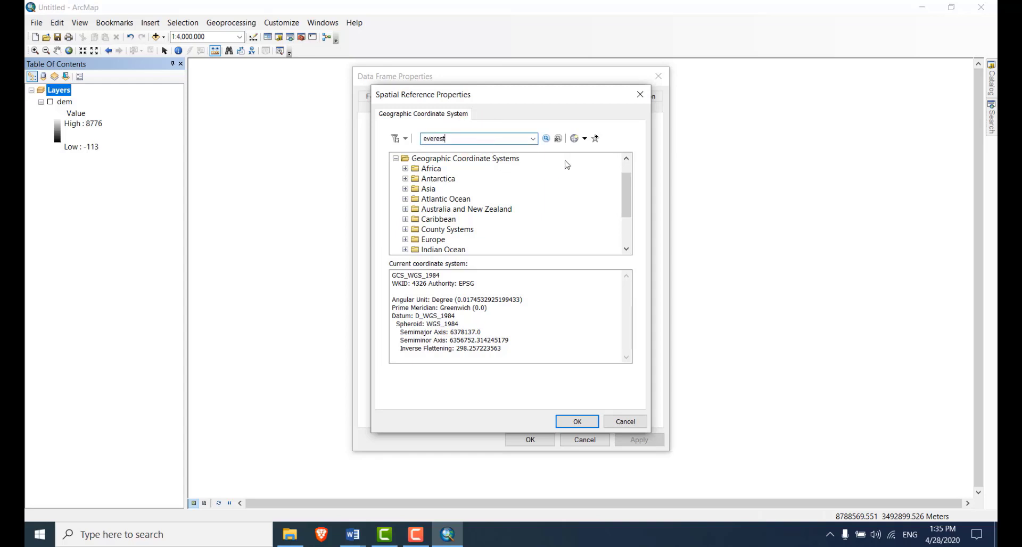
pyautogui.click(546, 139)
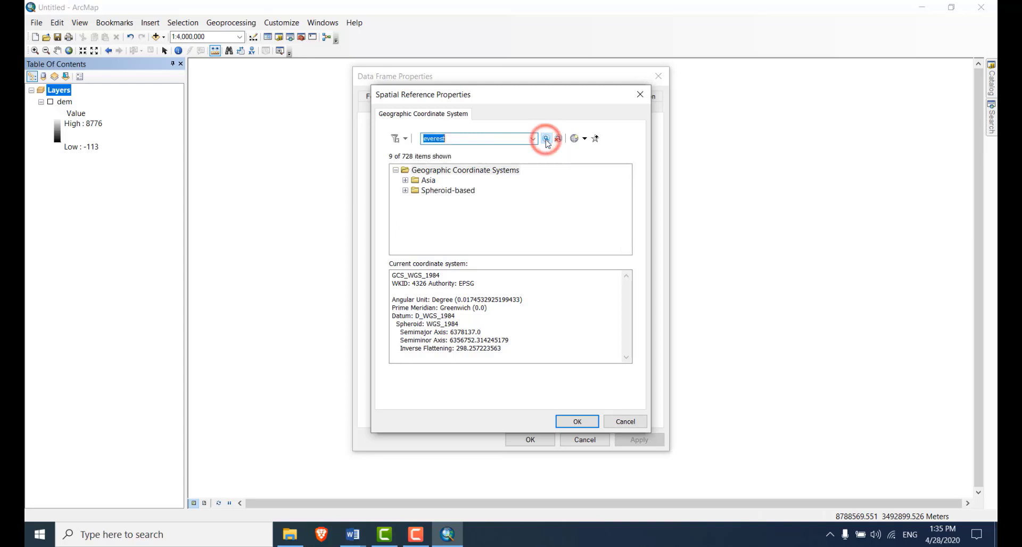
pyautogui.click(405, 191)
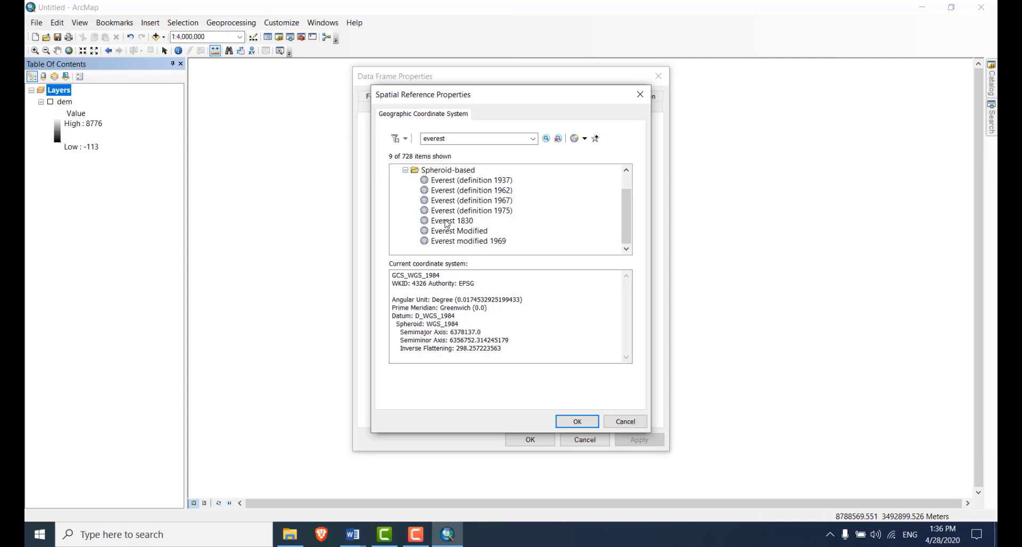
pyautogui.click(405, 170)
pyautogui.click(405, 181)
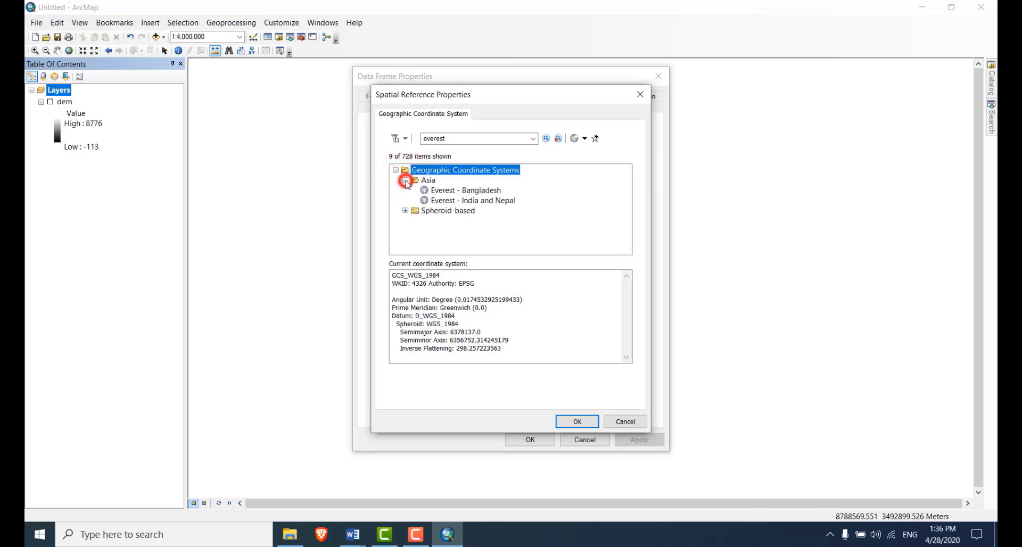
# Choose Everest - Bangladesh as the geographic coordinate system, and apply and confirm the MUTM84 Nepal projected coordinate system
pyautogui.click(434, 191)
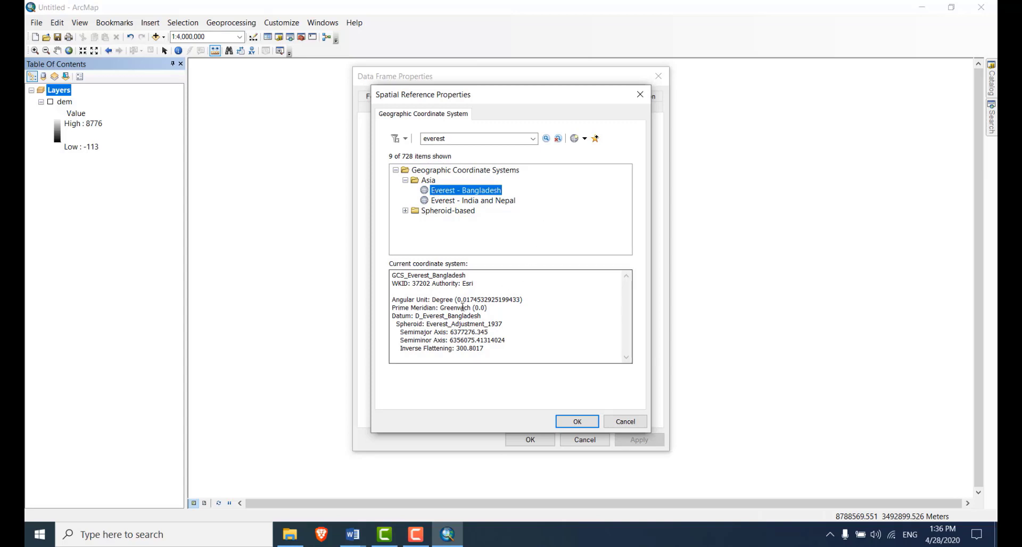
pyautogui.moveTo(458, 302); pyautogui.dragTo(518, 297)
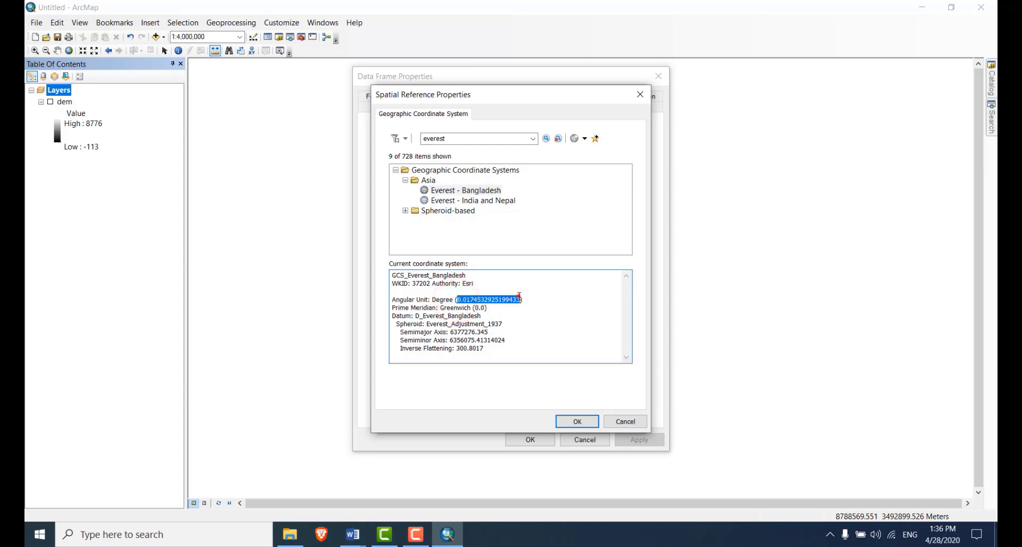
pyautogui.click(519, 297)
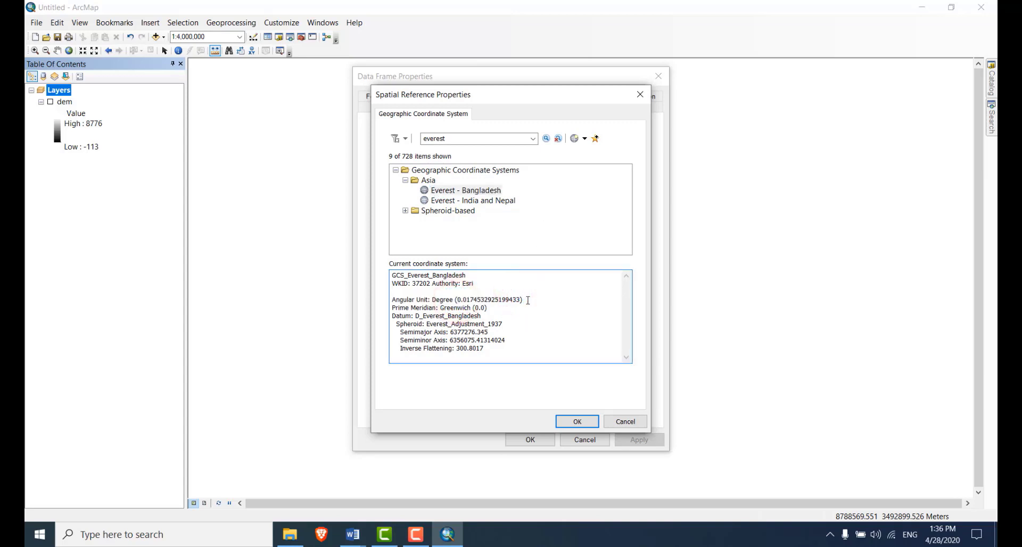
pyautogui.click(462, 191)
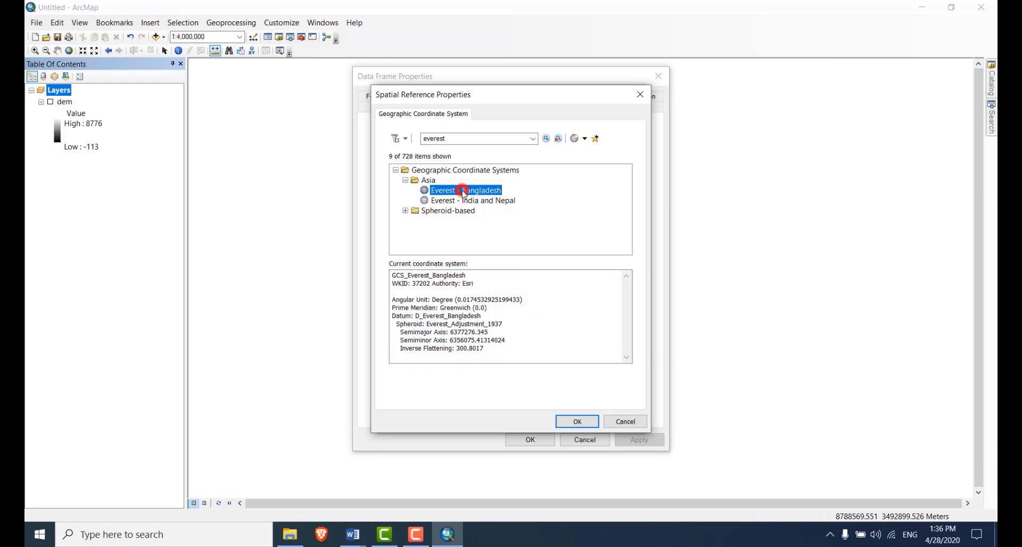
pyautogui.click(578, 420)
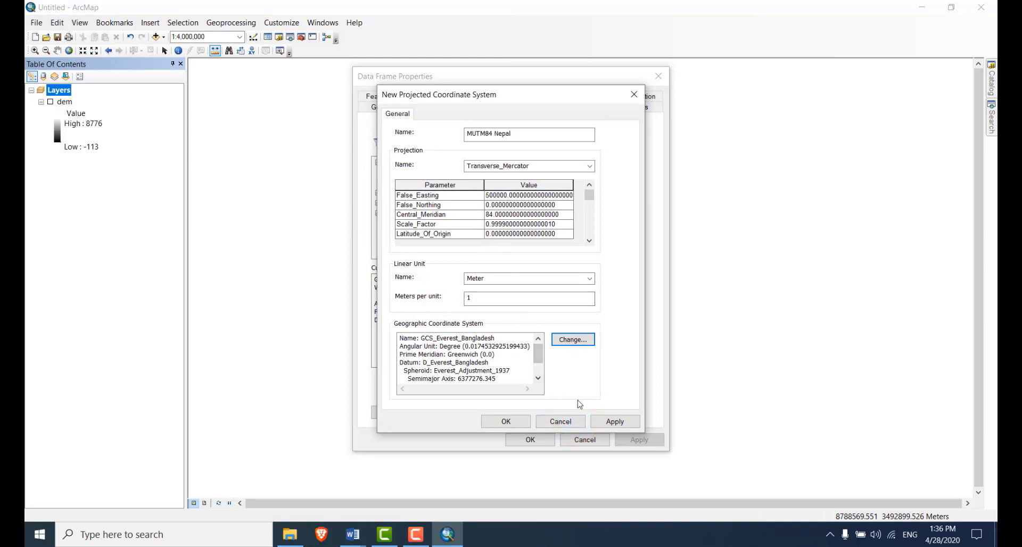
pyautogui.click(610, 422)
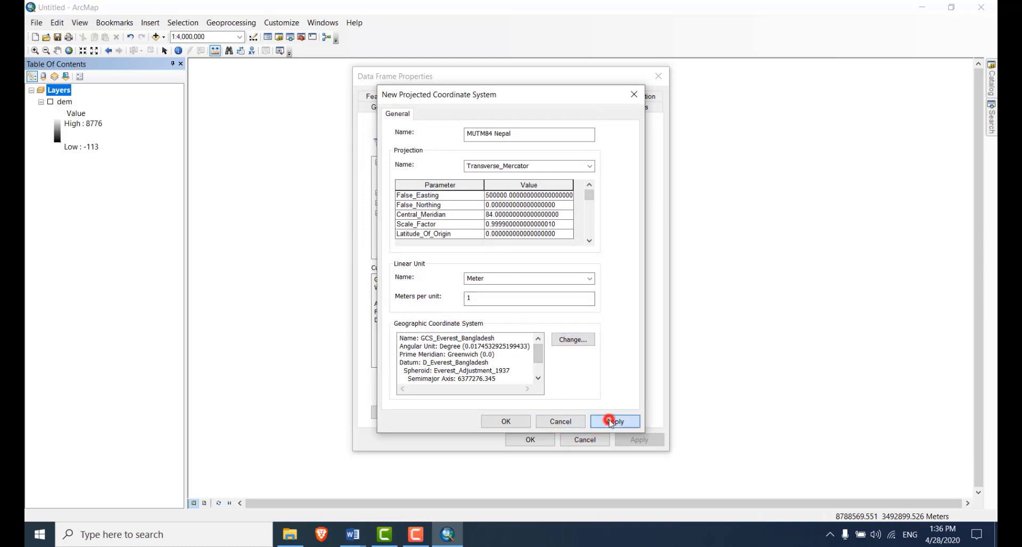
pyautogui.click(507, 421)
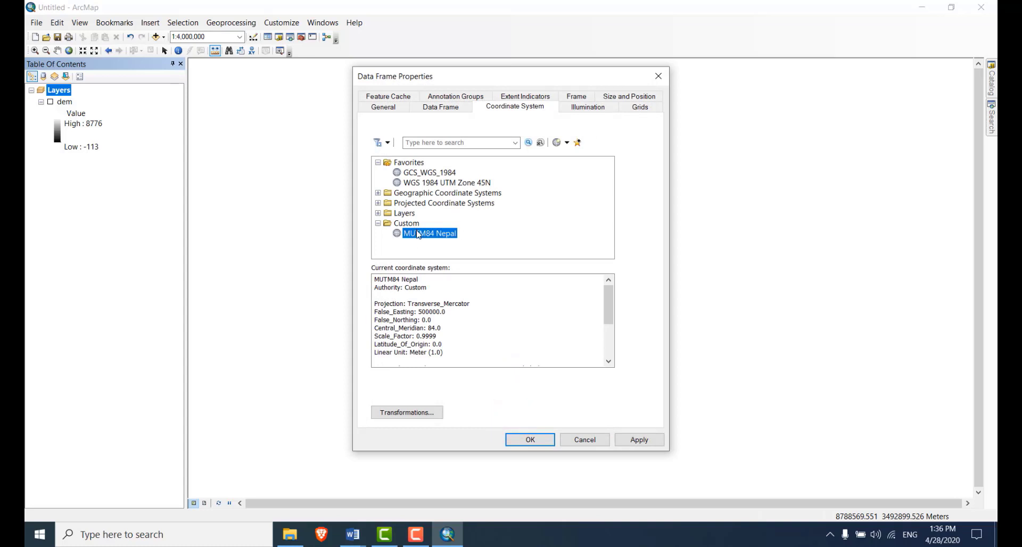
# Add MUTM84 Nepal to the favorite coordinate systems and apply it to the Layers data frame despite the differing geographic coordinate system
pyautogui.rightClick(419, 234)
pyautogui.click(431, 238)
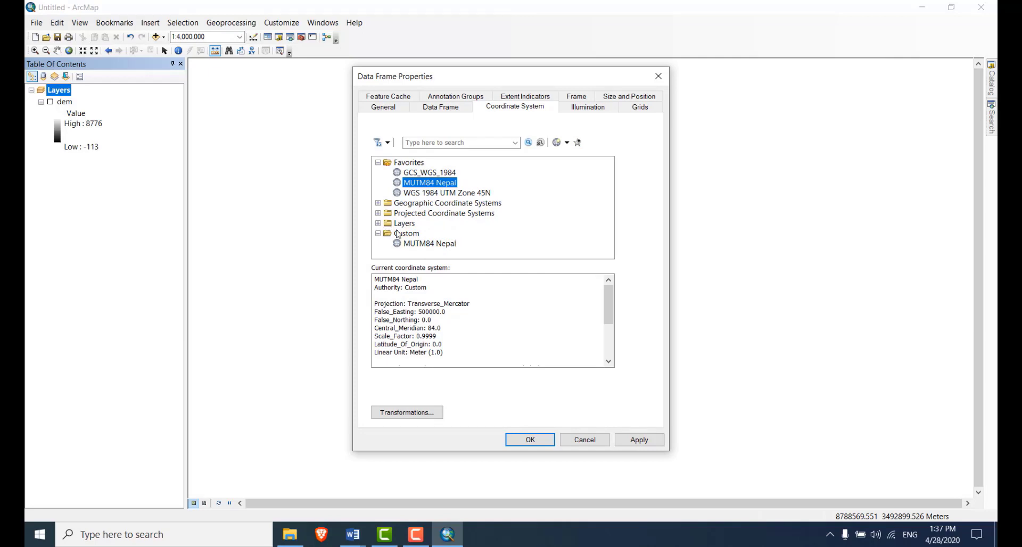
pyautogui.click(544, 439)
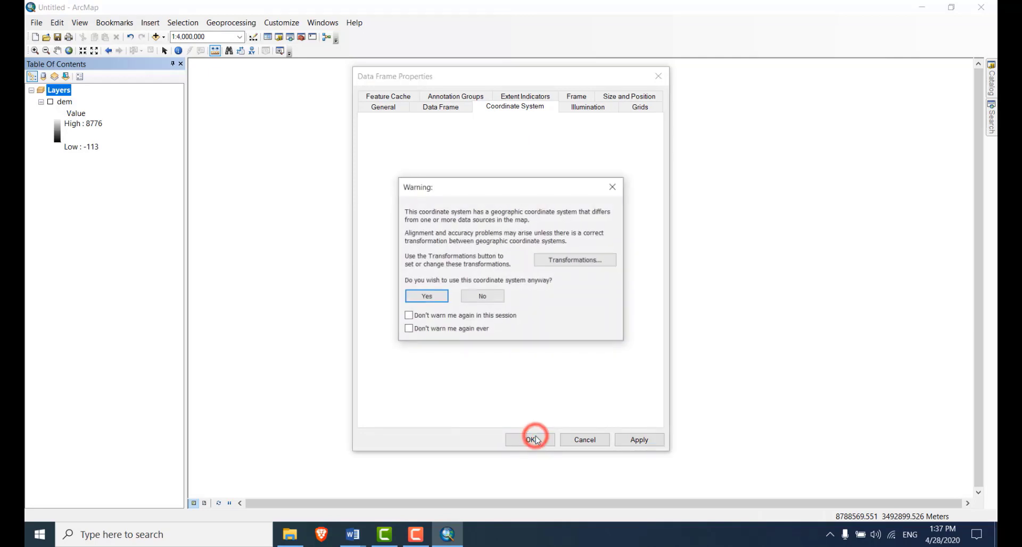
pyautogui.click(426, 297)
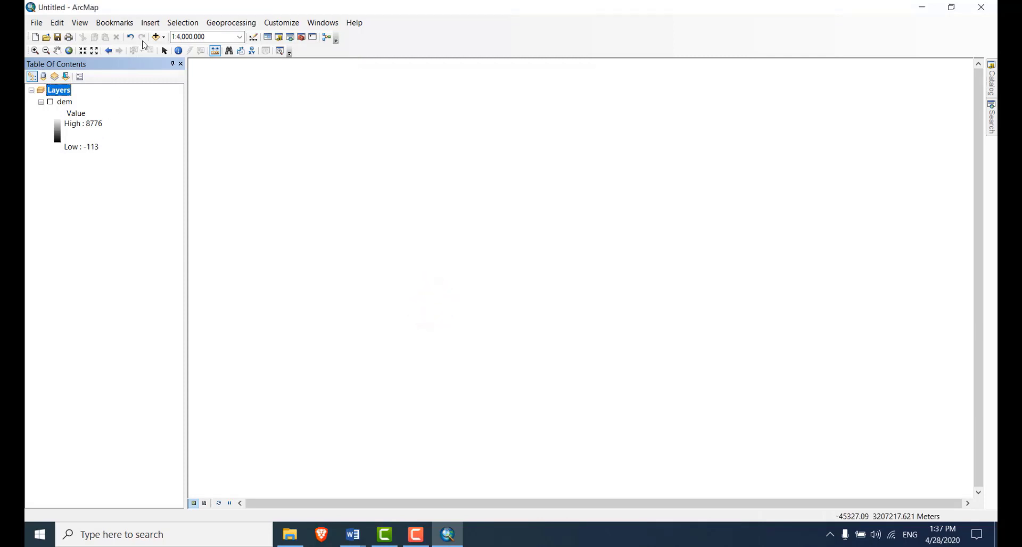
# Add 2885 14 Dhunche.jpg from the Data folder, suppress the missing spatial reference warning for this session, and zoom to the sheet's layer
pyautogui.click(156, 37)
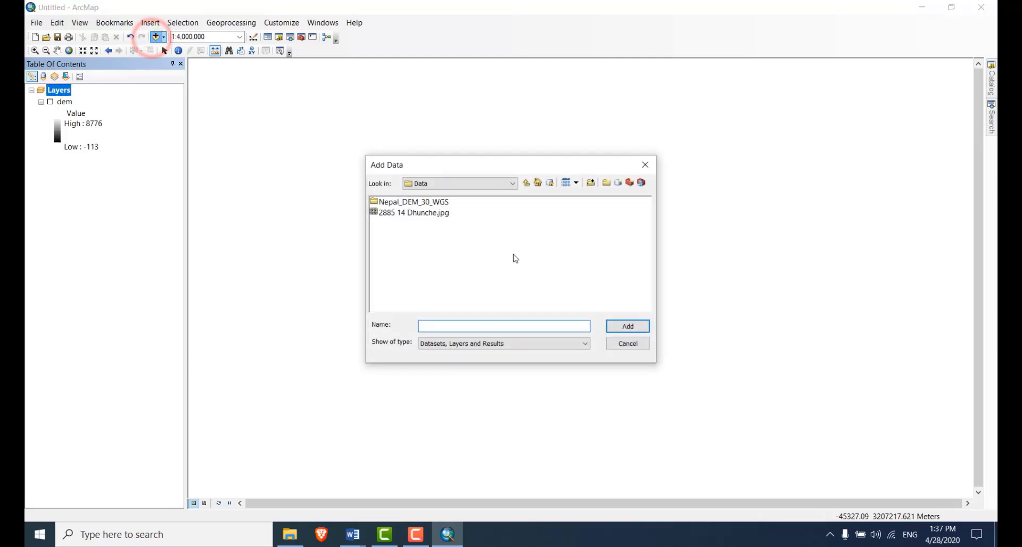
pyautogui.click(431, 212)
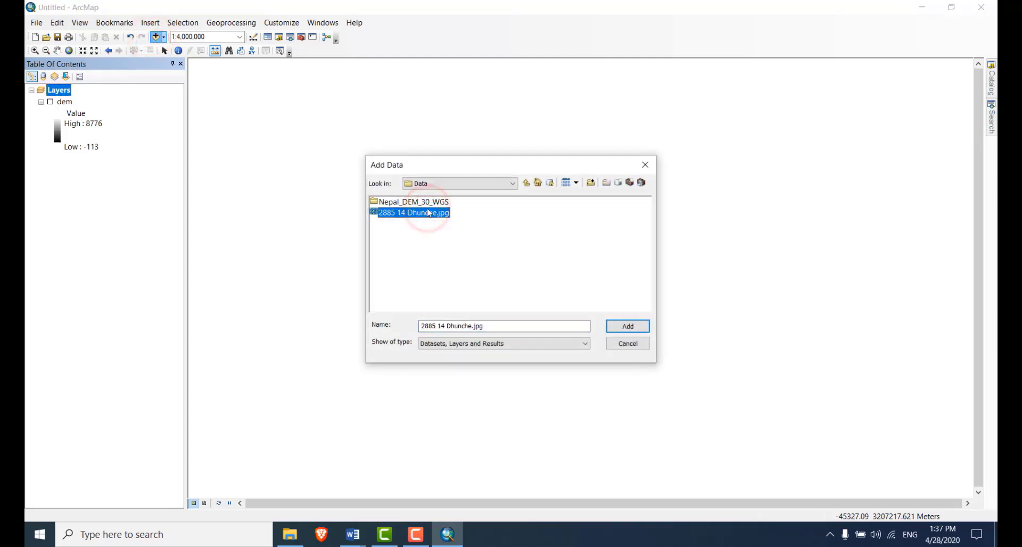
pyautogui.click(626, 327)
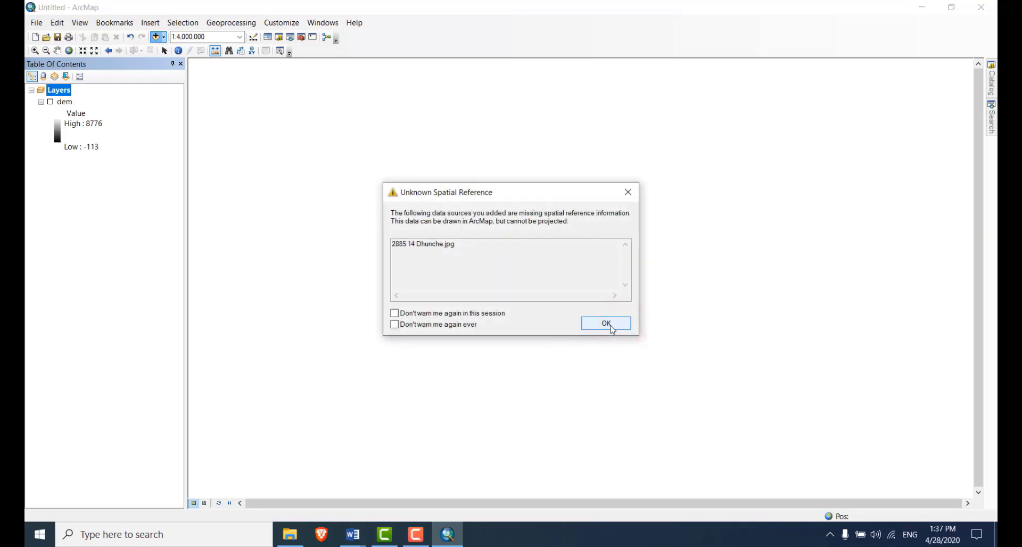
pyautogui.click(494, 318)
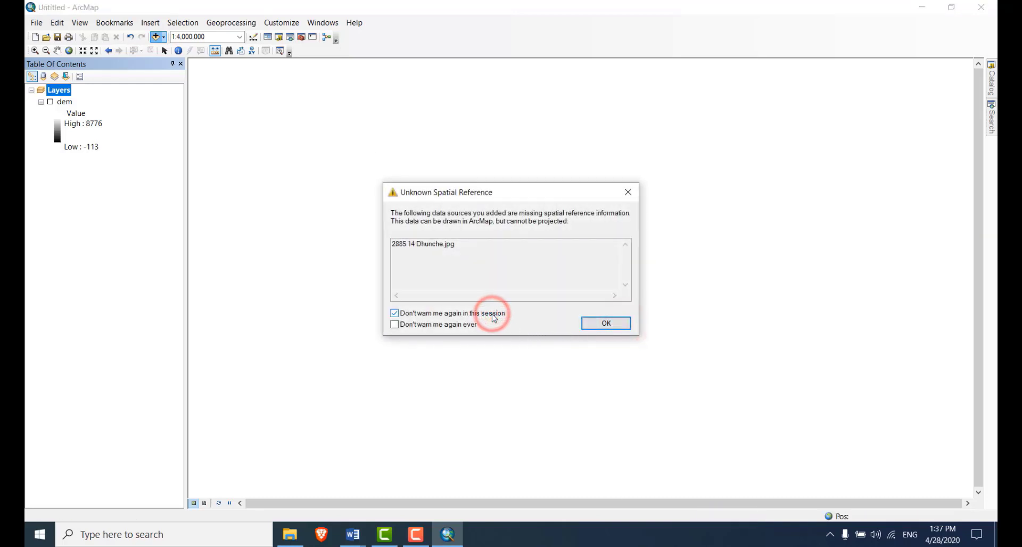
pyautogui.click(606, 322)
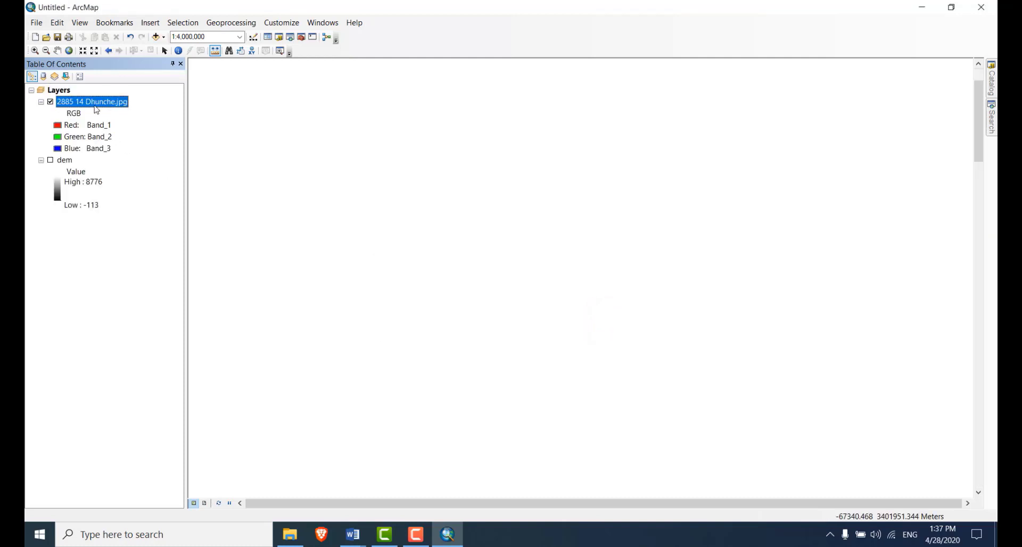
pyautogui.rightClick(96, 107)
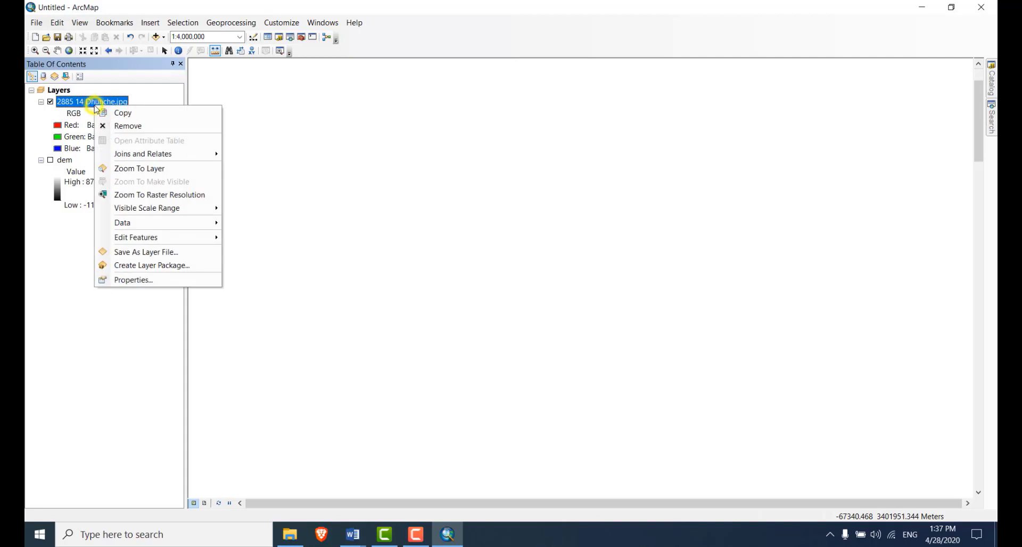
pyautogui.click(133, 170)
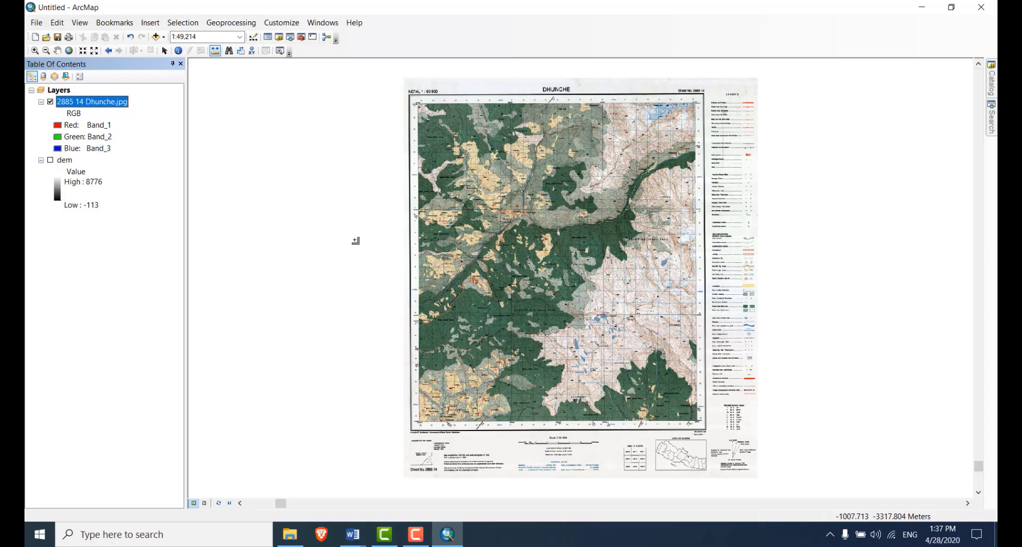
# Check which coordinate system the Layers data frame lists for the 2885 14 Dhunche.jpg layer, leaving the data frame's settings as they are
pyautogui.rightClick(64, 93)
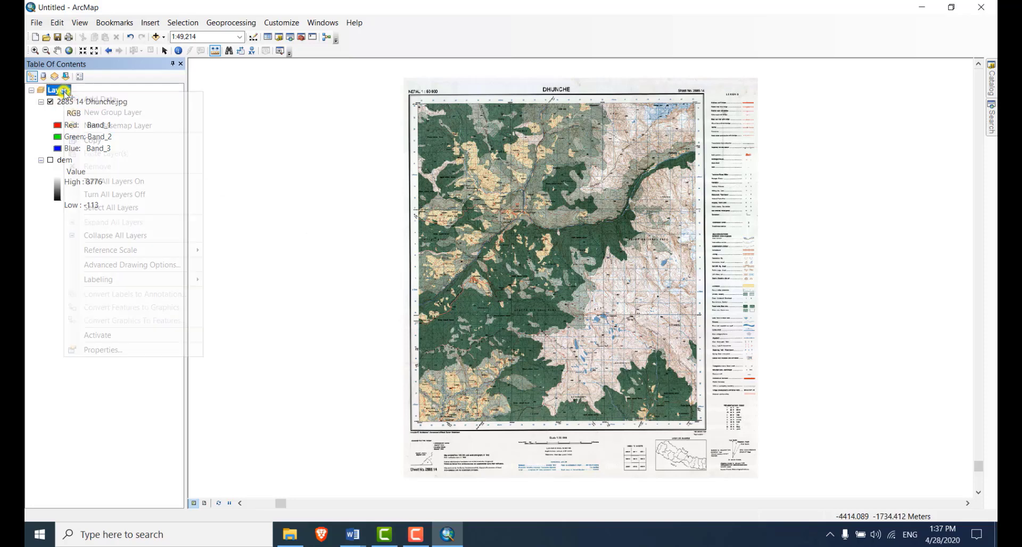
pyautogui.click(121, 350)
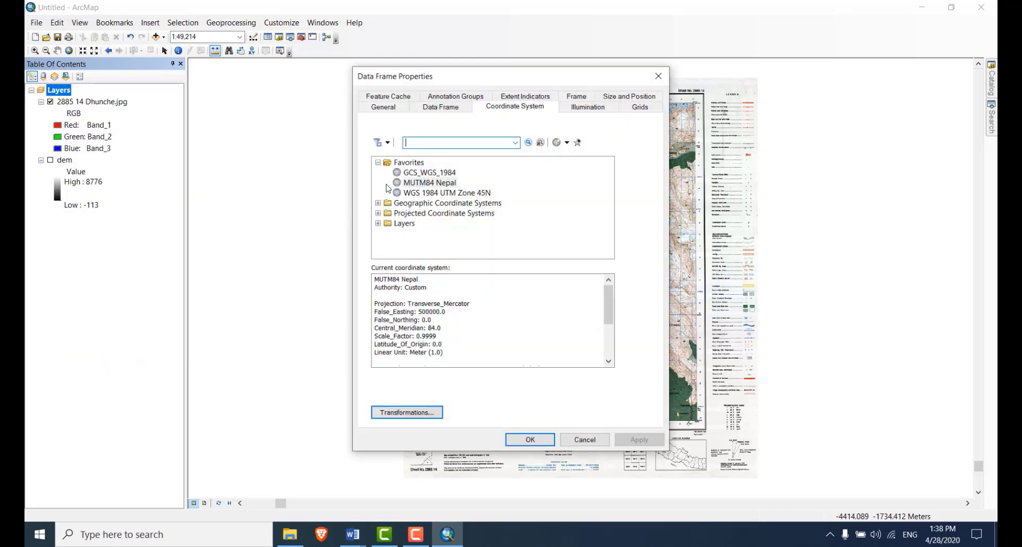
pyautogui.click(377, 224)
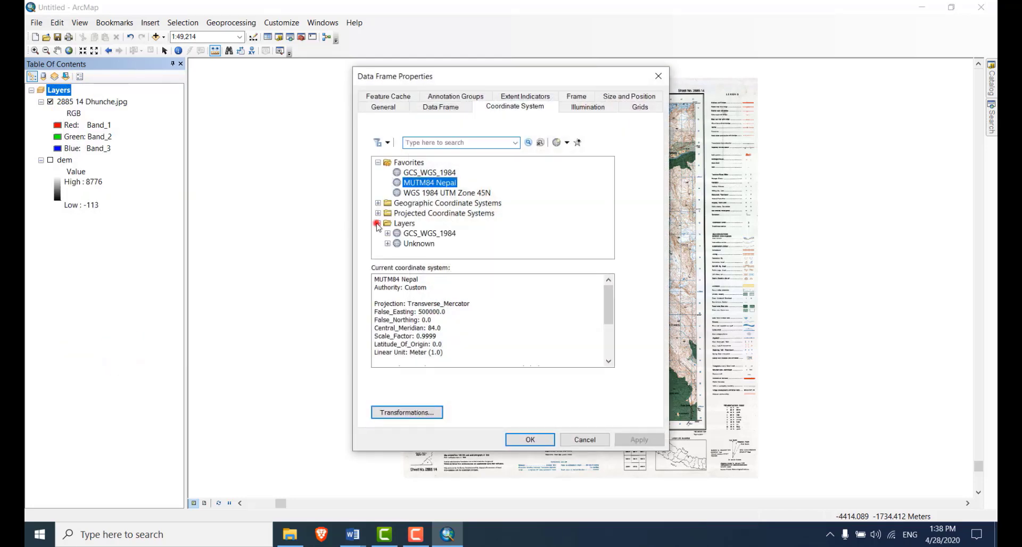
pyautogui.click(390, 244)
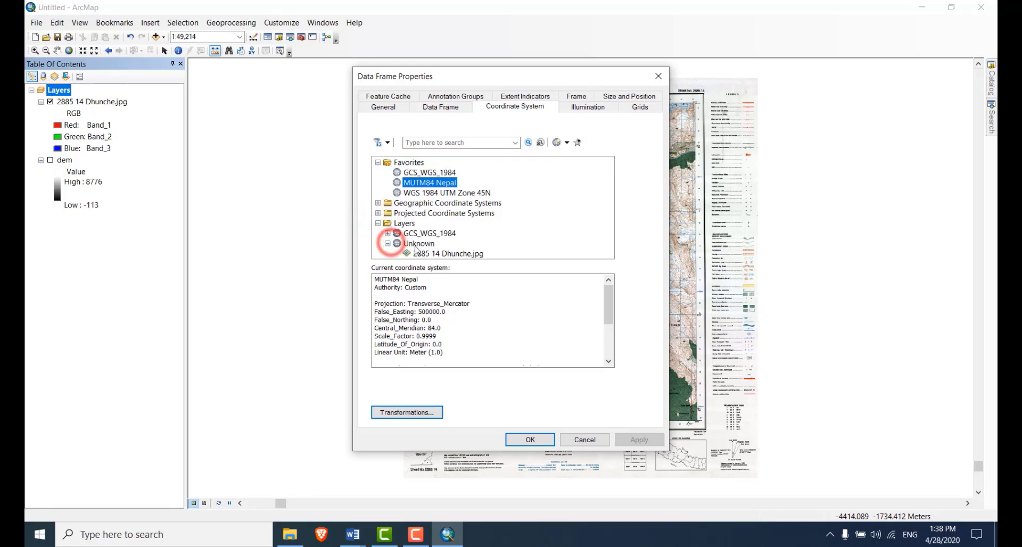
pyautogui.click(432, 254)
pyautogui.rightClick(431, 255)
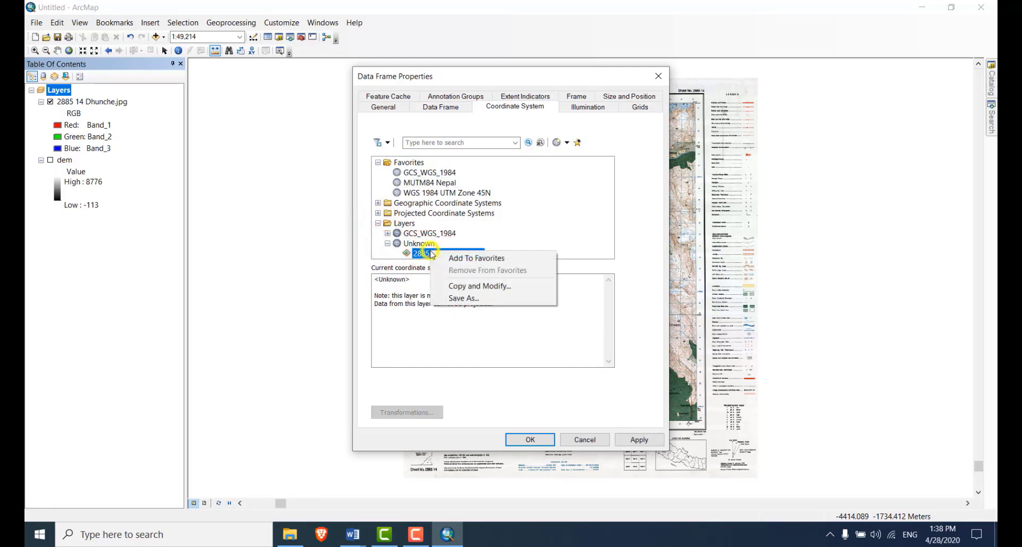
pyautogui.click(425, 250)
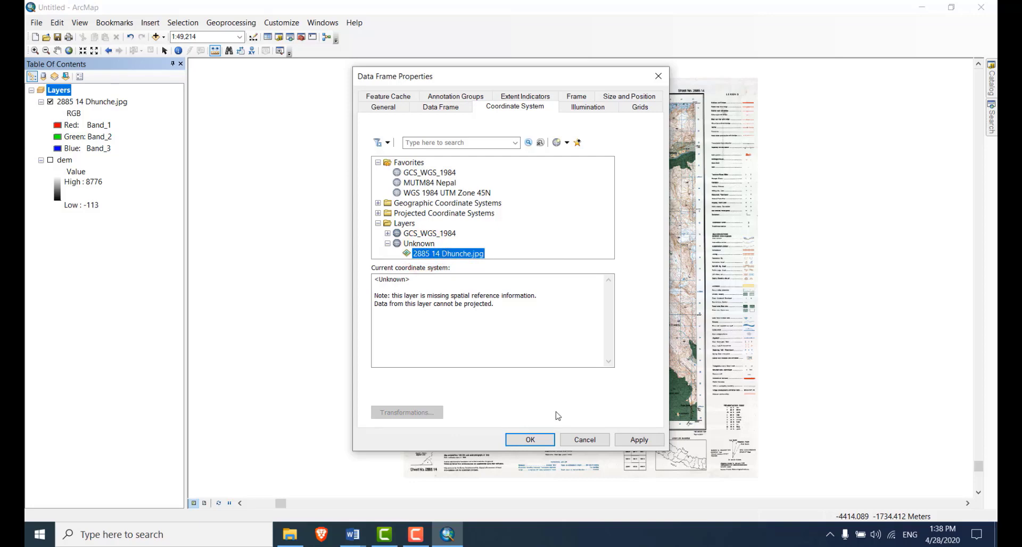
pyautogui.click(568, 442)
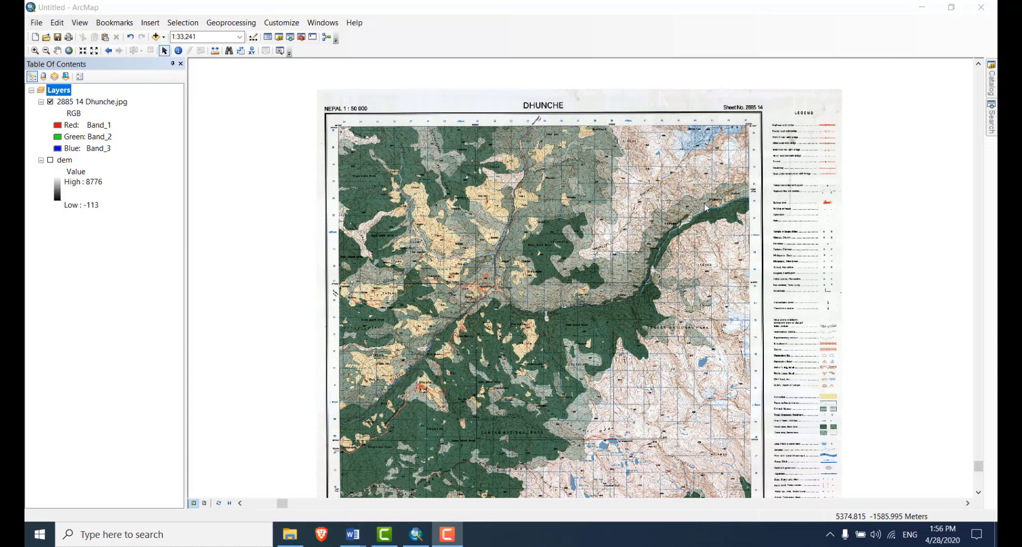
# Examine the grid lines and coordinate labels around the lower corners of the Dhunche map sheet
pyautogui.scroll(-3, 456, 403)
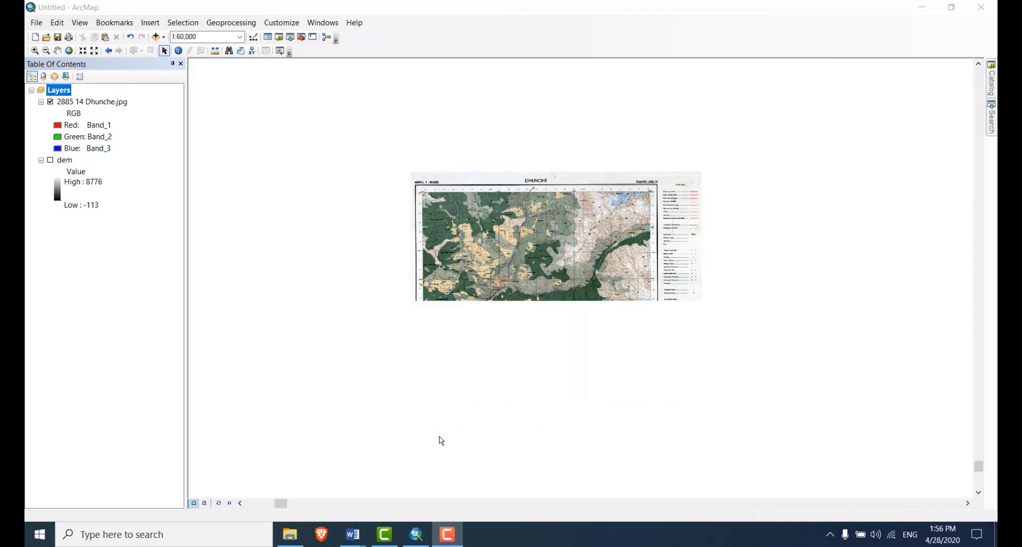
pyautogui.scroll(5, 441, 441)
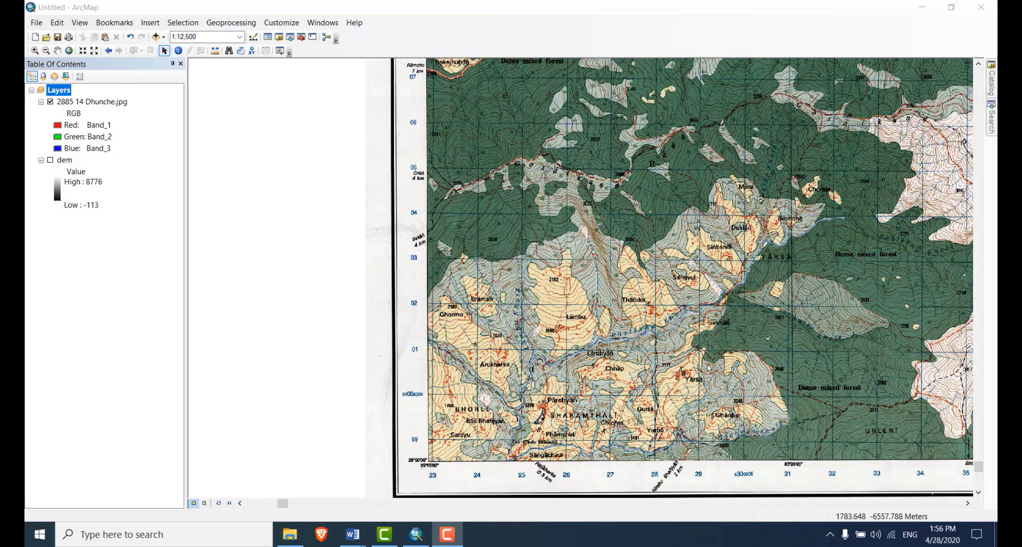
pyautogui.moveTo(709, 369); pyautogui.dragTo(209, 307)
pyautogui.moveTo(781, 317); pyautogui.dragTo(524, 341)
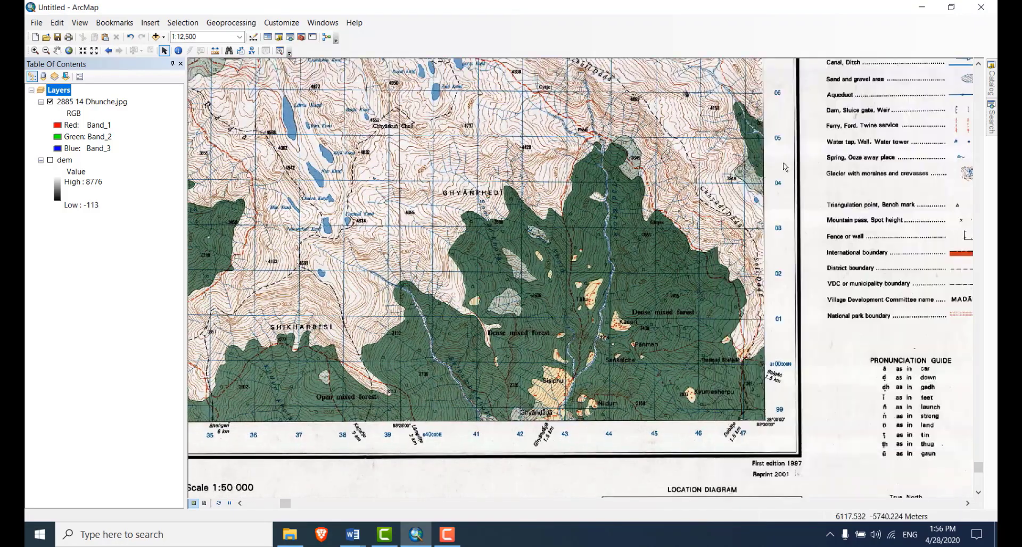
pyautogui.scroll(3, 806, 421)
pyautogui.scroll(-6, 807, 424)
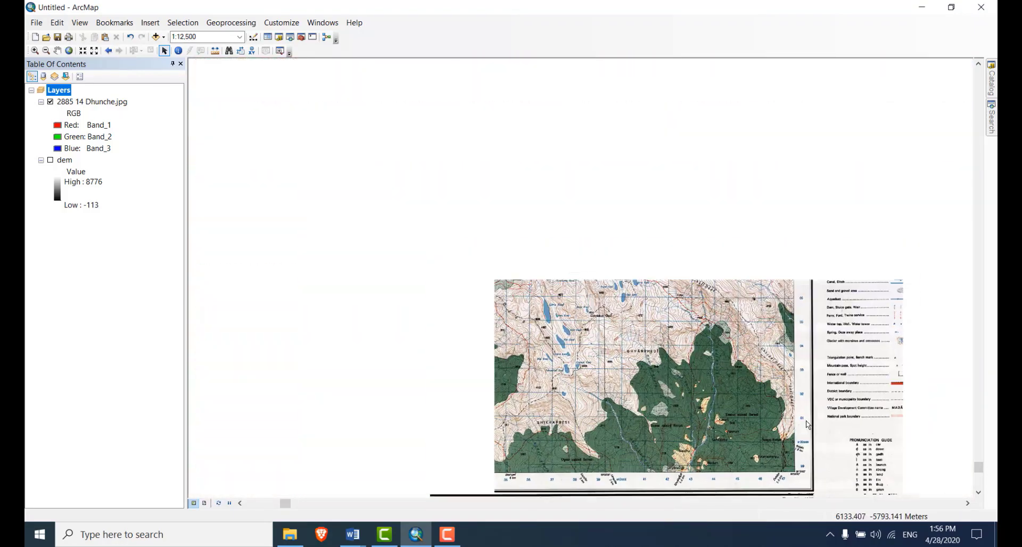
# Switch to the georeferencing Word document to check the coordinates listed for corners A to D, and return to ArcMap
pyautogui.scroll(-3, 772, 329)
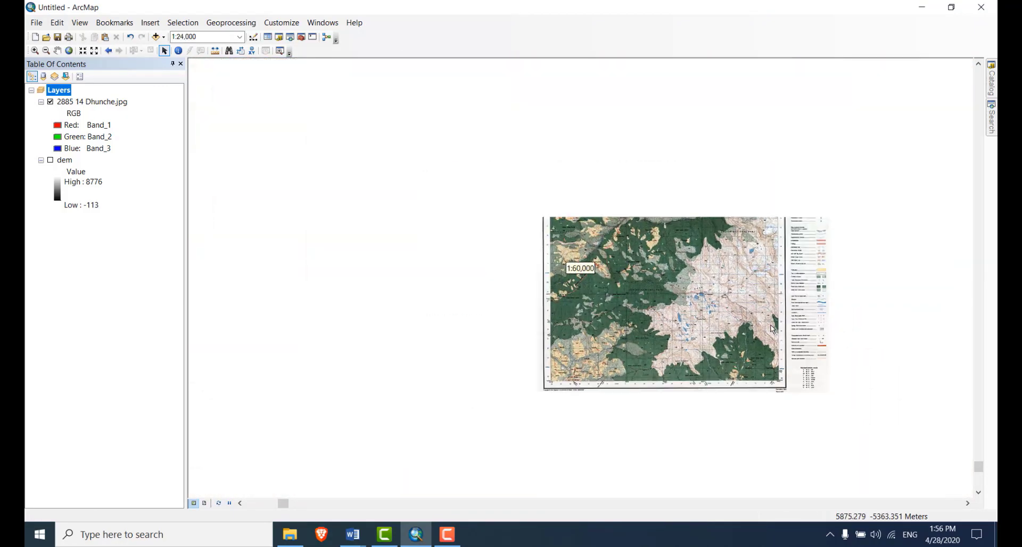
pyautogui.moveTo(353, 534)
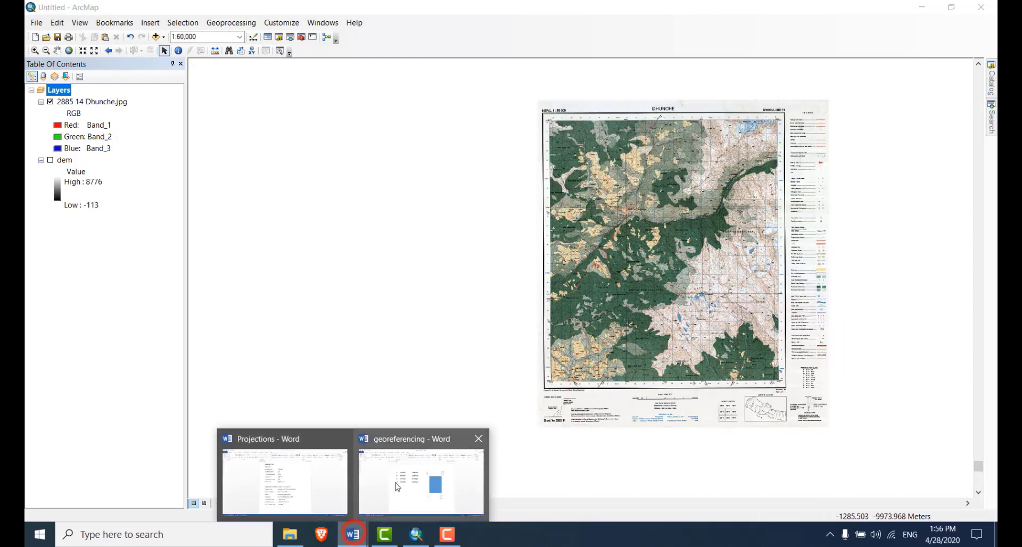
pyautogui.click(396, 484)
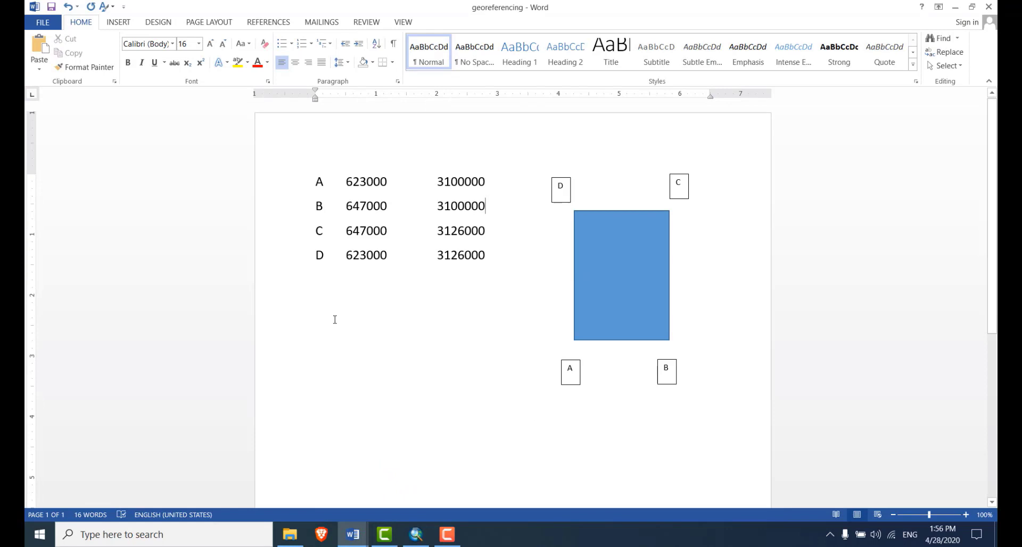
pyautogui.click(426, 529)
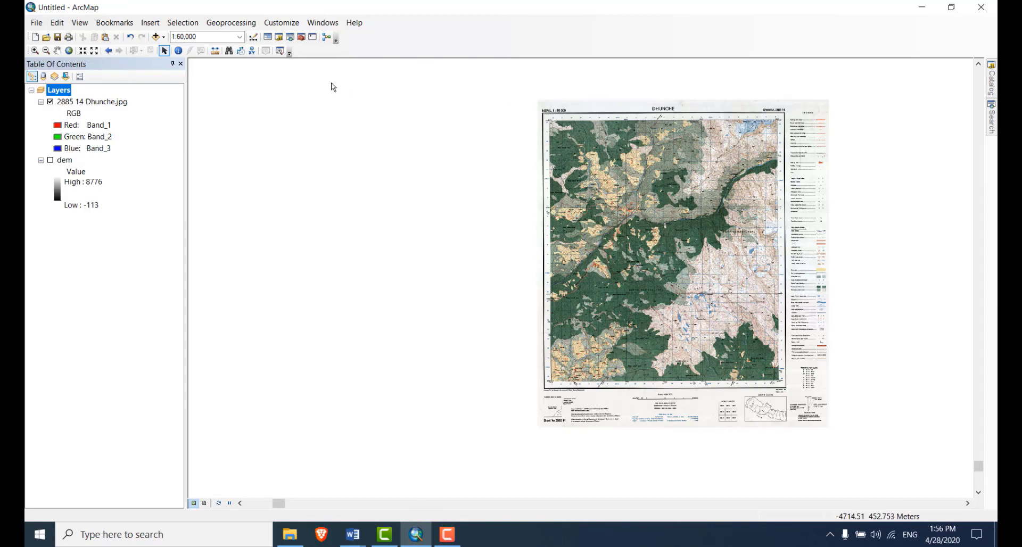
# Show the Georeferencing toolbar and dock it beside the standard toolbar above the map
pyautogui.click(282, 22)
pyautogui.moveTo(295, 36)
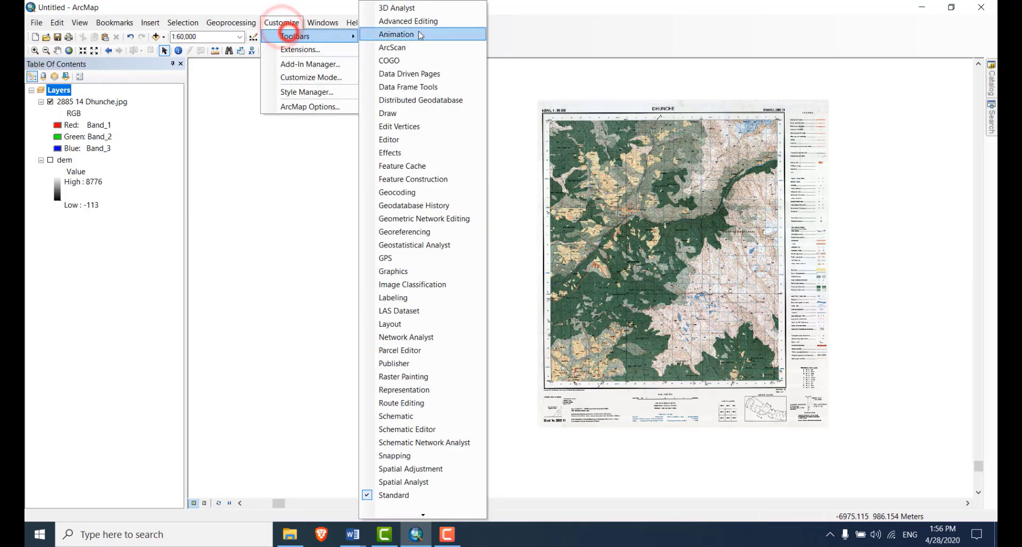
pyautogui.click(404, 231)
pyautogui.moveTo(408, 100); pyautogui.dragTo(384, 47)
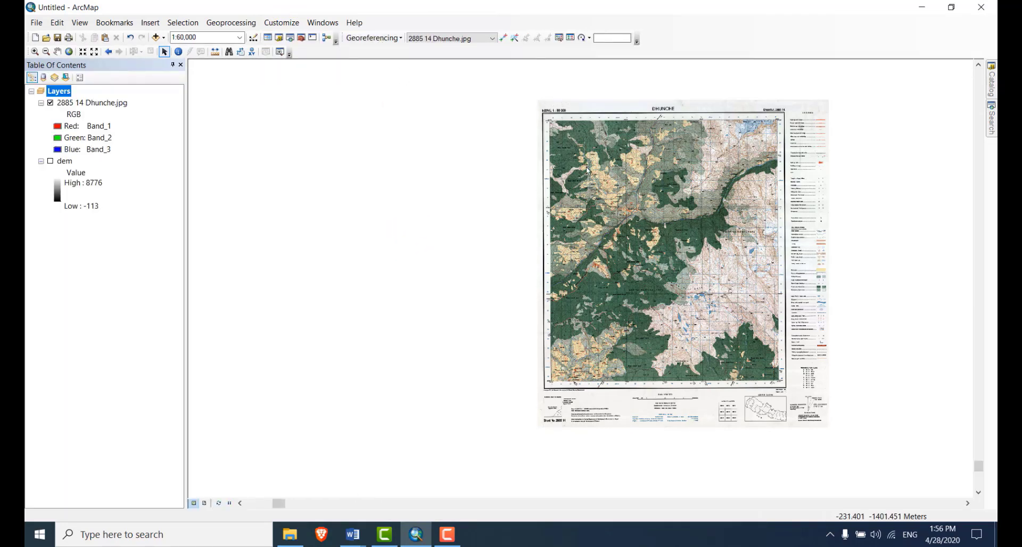
# Start adding control points and place the first one where grid line 23 crosses 3100000N at the sheet's southwest corner
pyautogui.scroll(-1, 777, 190)
pyautogui.scroll(-2, 814, 373)
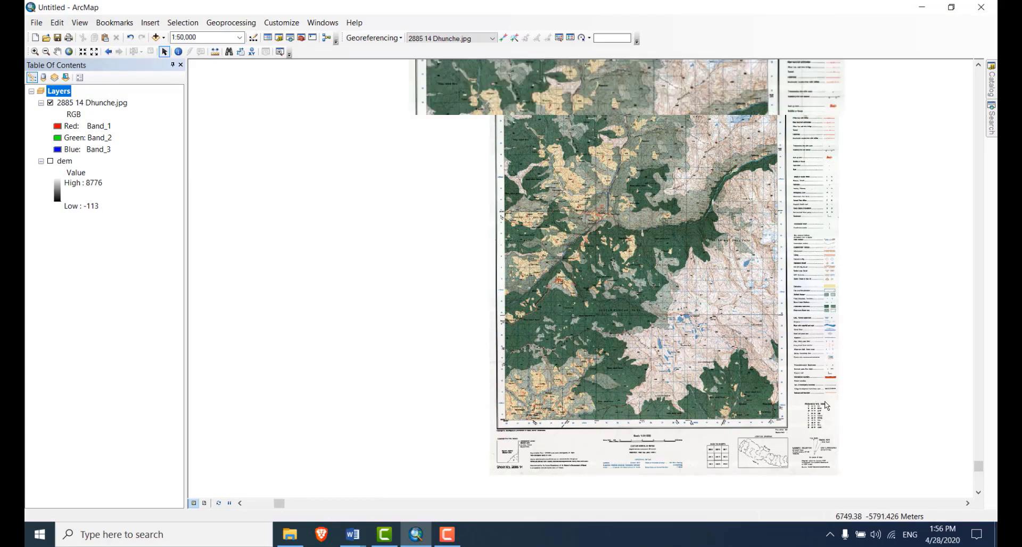
pyautogui.scroll(-1, 268, 459)
pyautogui.scroll(-4, 270, 462)
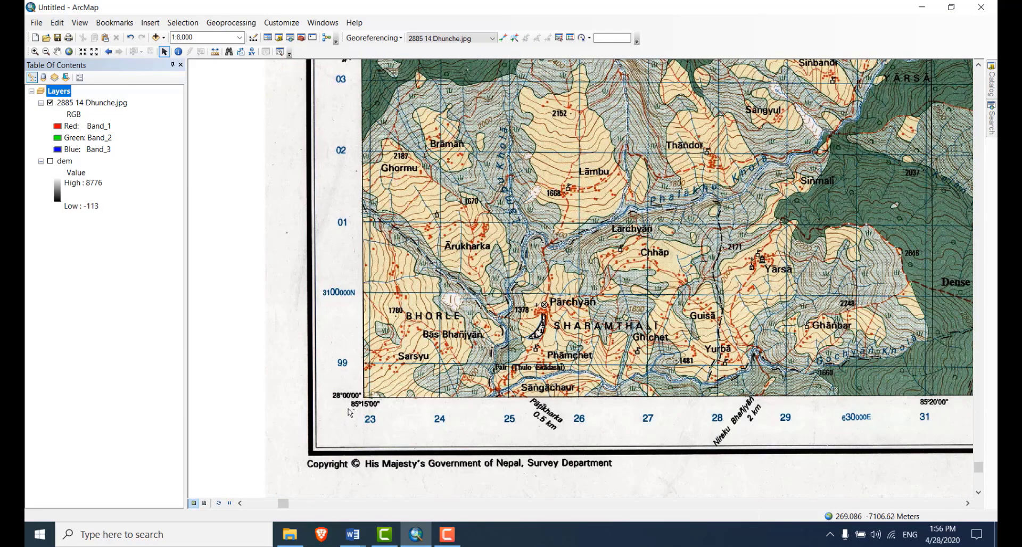
pyautogui.scroll(-3, 347, 414)
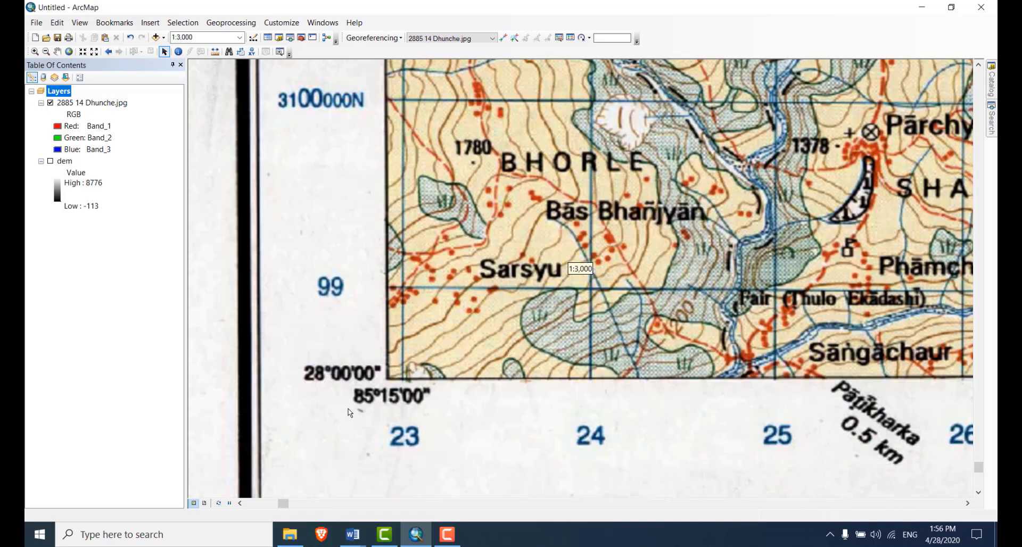
pyautogui.click(504, 38)
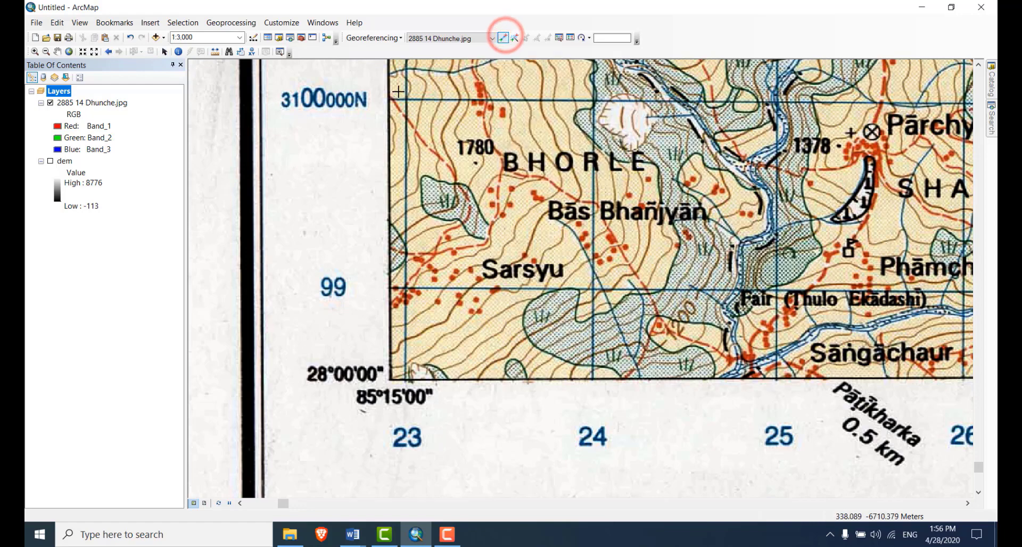
pyautogui.scroll(-2, 396, 103)
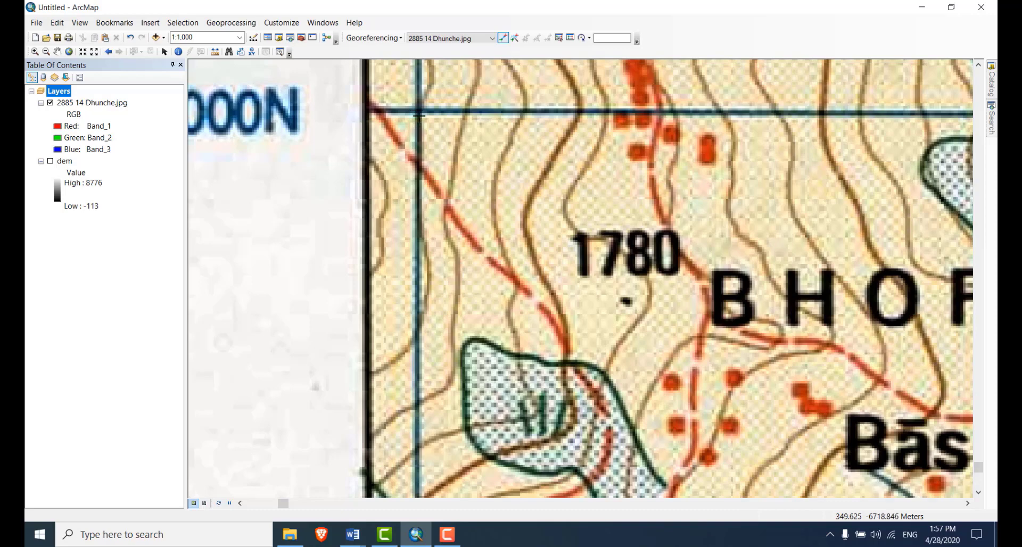
pyautogui.click(449, 539)
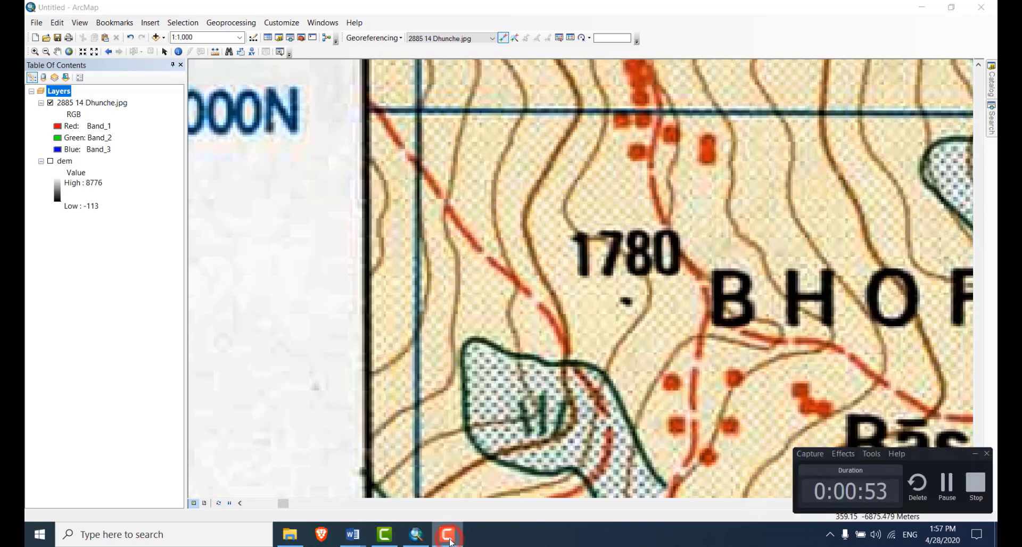
pyautogui.click(451, 541)
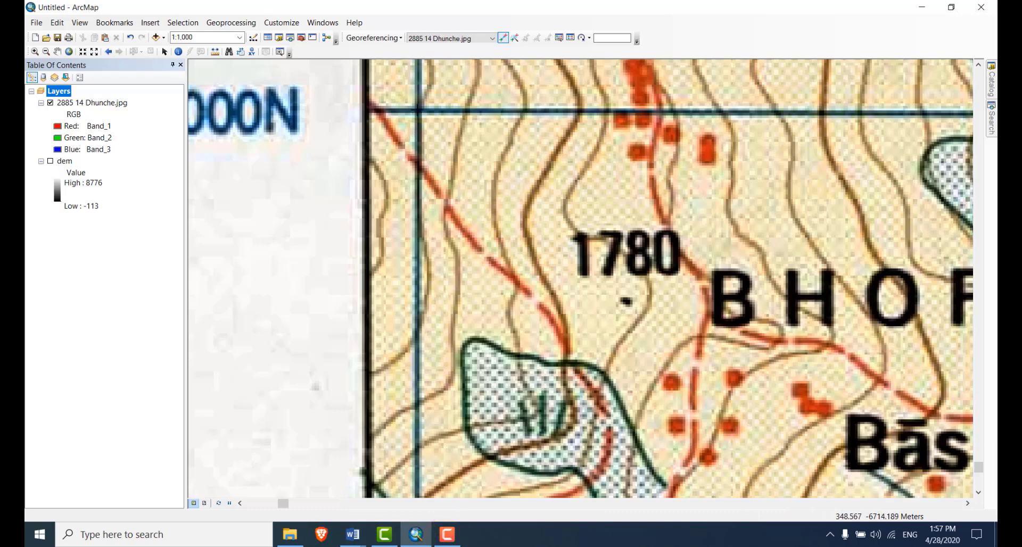
pyautogui.click(418, 110)
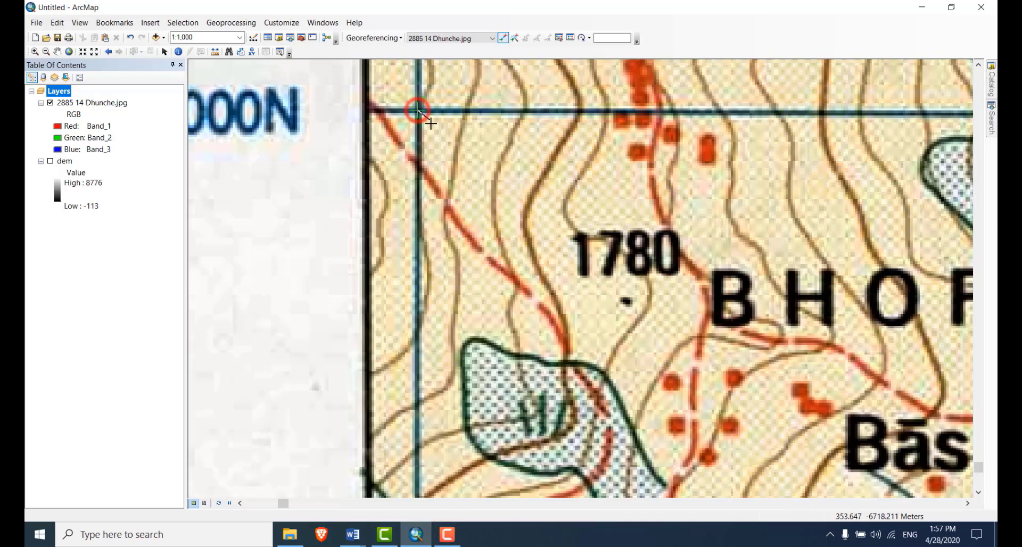
# Assign the map coordinates X 623000 and Y 3100000 to the first control point
pyautogui.rightClick(445, 148)
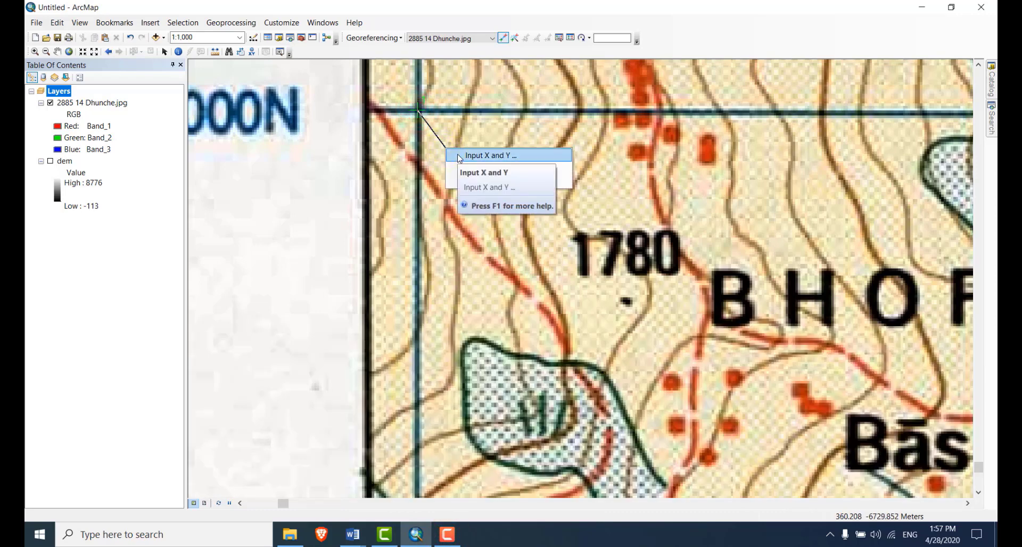
pyautogui.click(459, 155)
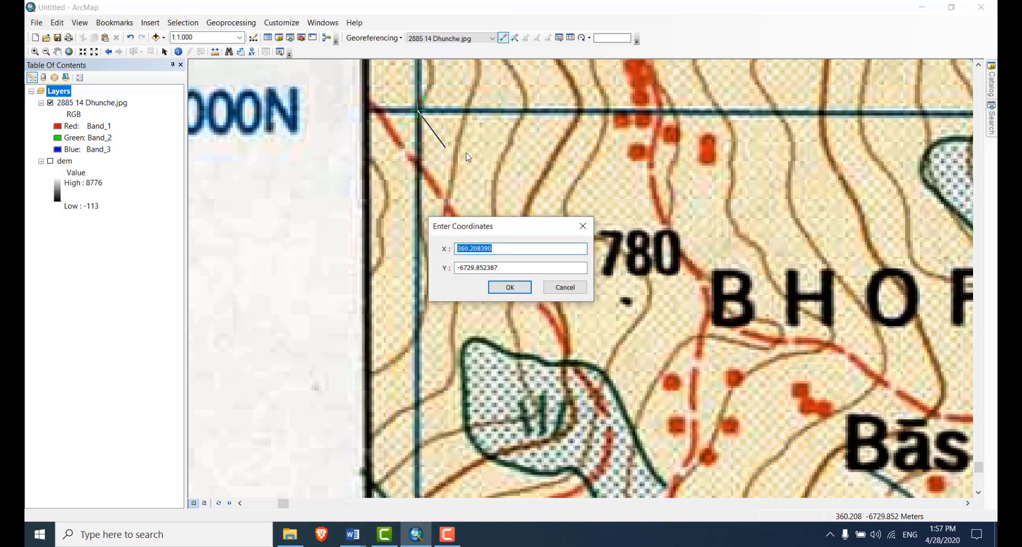
pyautogui.write('623000')
pyautogui.press('Tab')
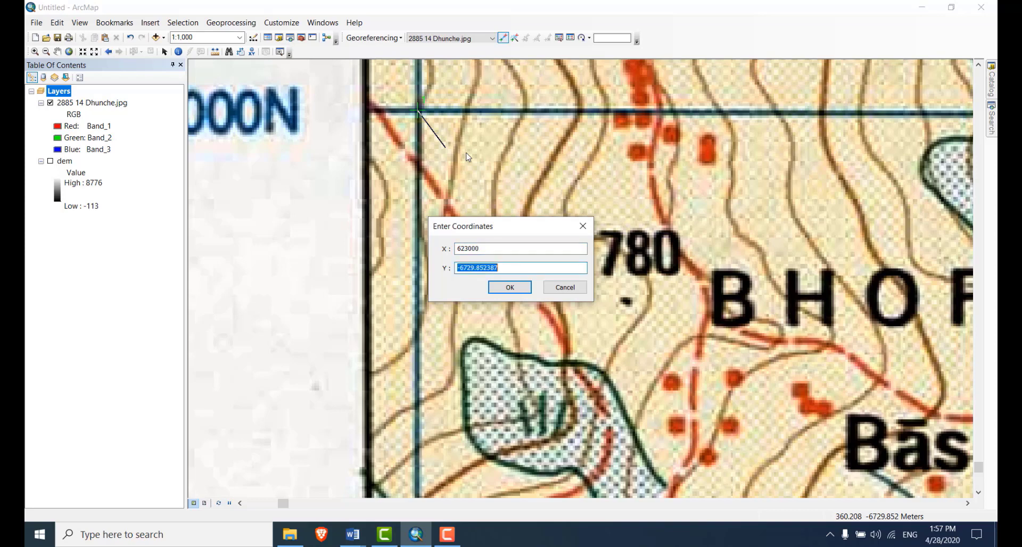
pyautogui.write('3100000')
pyautogui.click(512, 288)
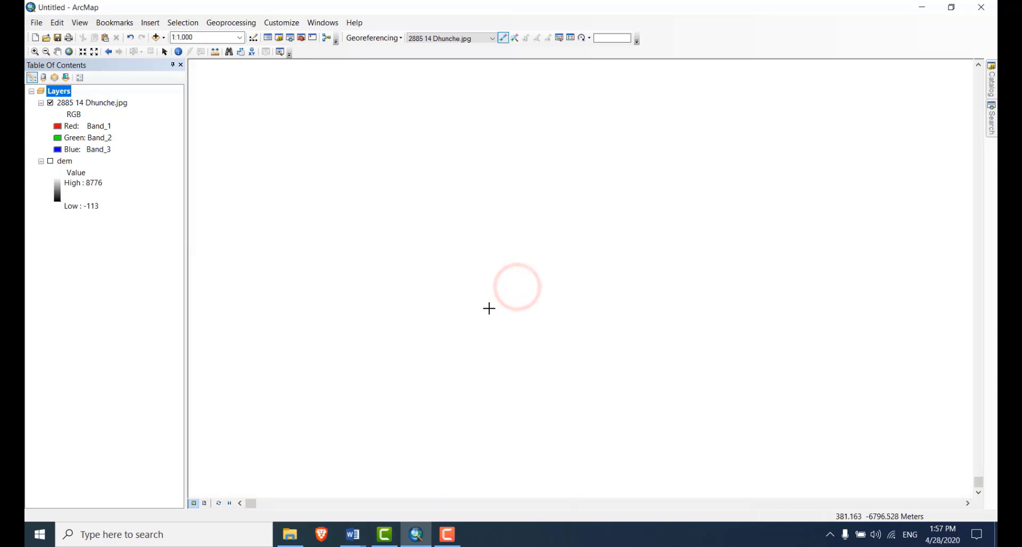
# Zoom to the Dhunche layer and place the second control point where grid line 47 crosses 3100000N at the southeast corner
pyautogui.rightClick(73, 104)
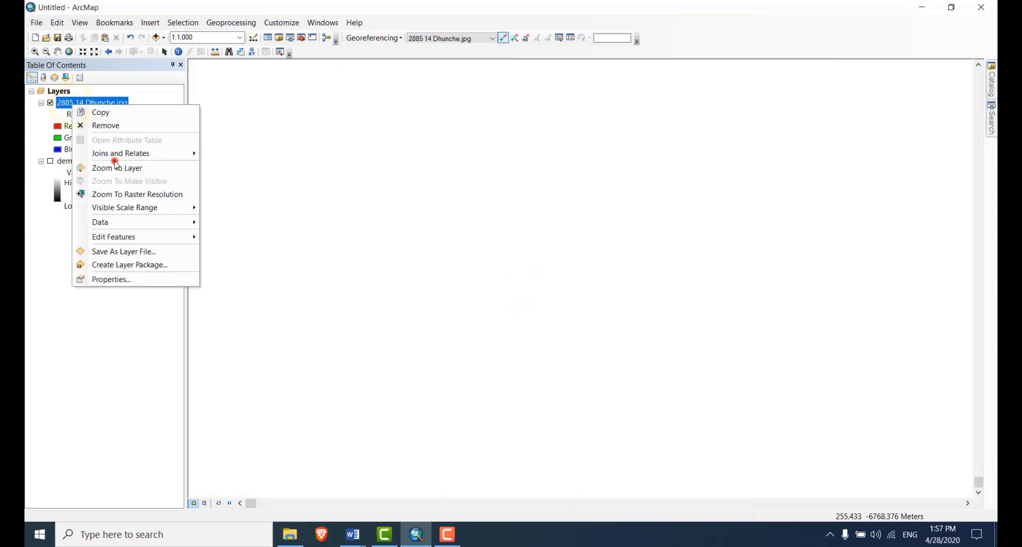
pyautogui.click(115, 166)
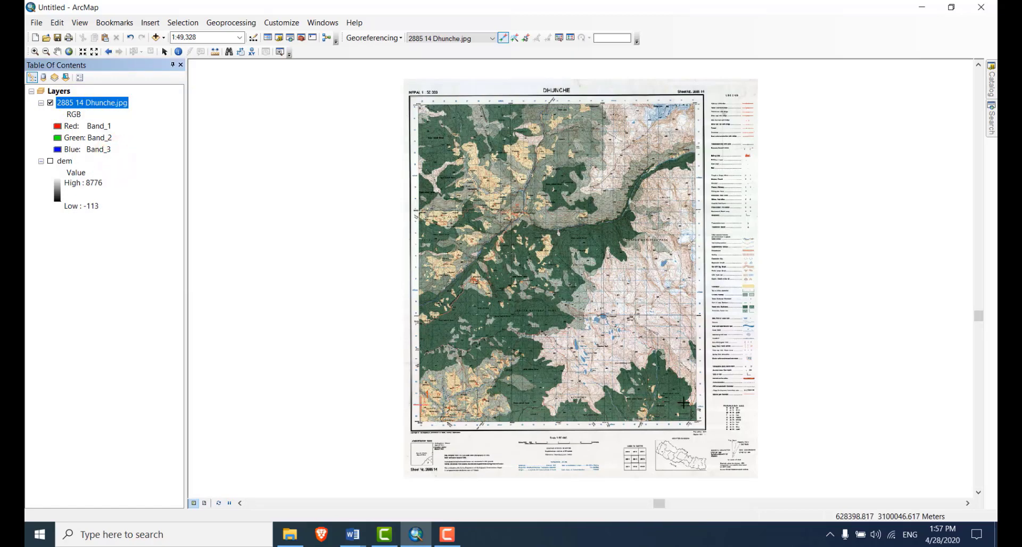
pyautogui.scroll(5, 683, 403)
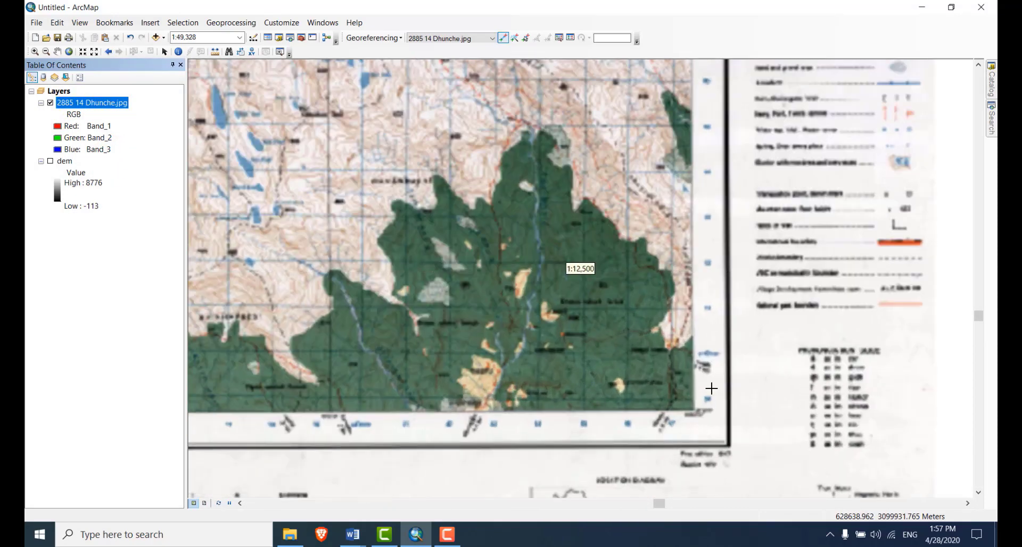
pyautogui.scroll(1, 711, 389)
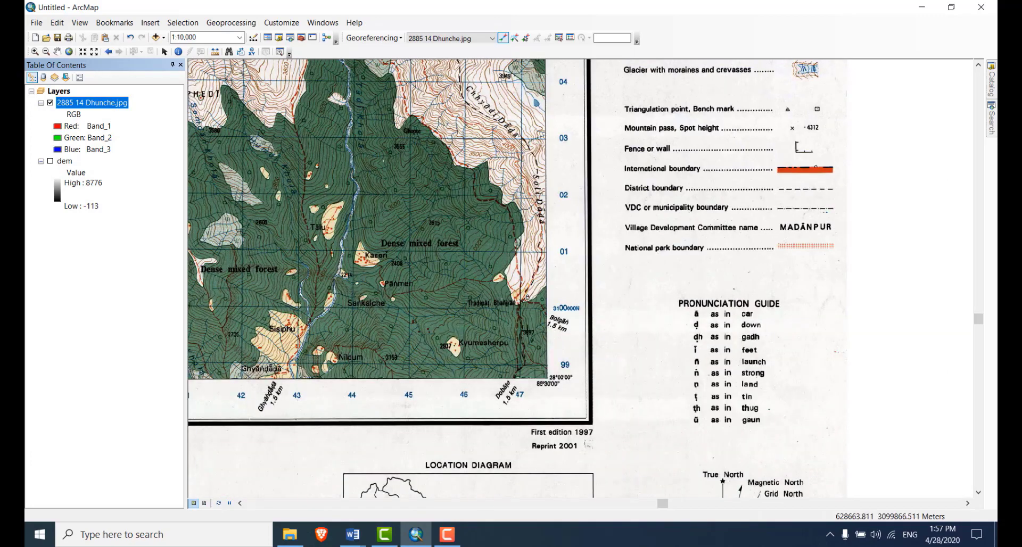
pyautogui.scroll(2, 505, 317)
pyautogui.scroll(3, 527, 292)
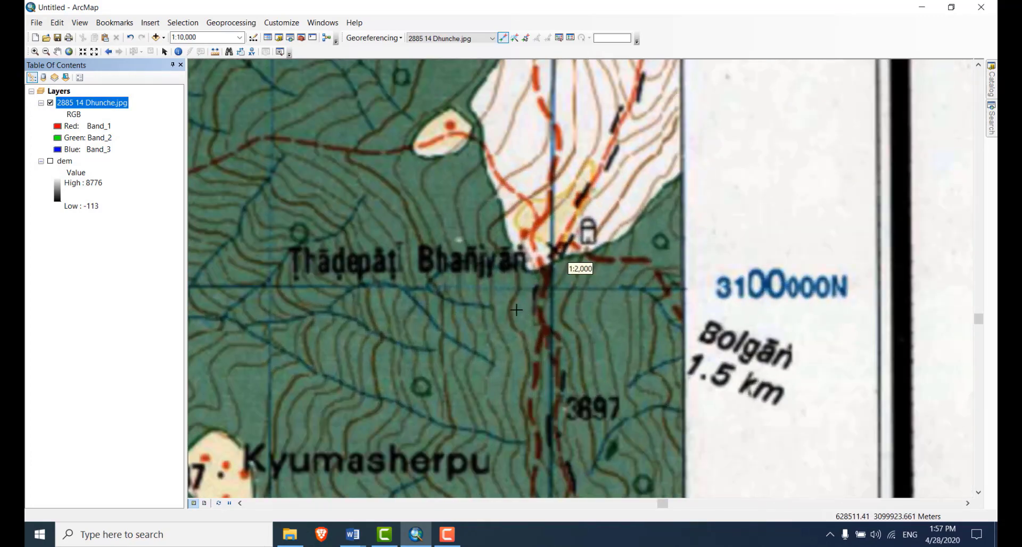
pyautogui.scroll(2, 532, 292)
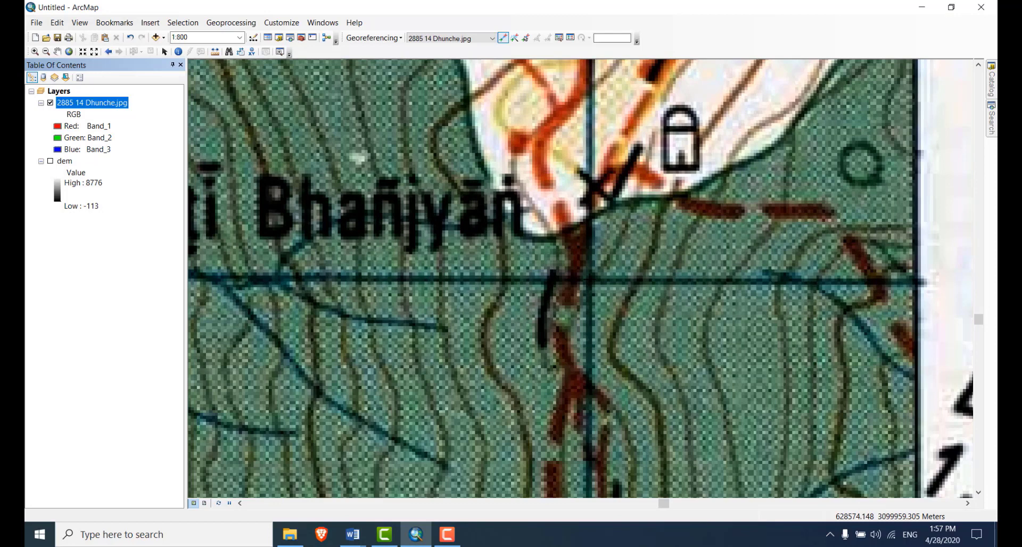
pyautogui.click(589, 278)
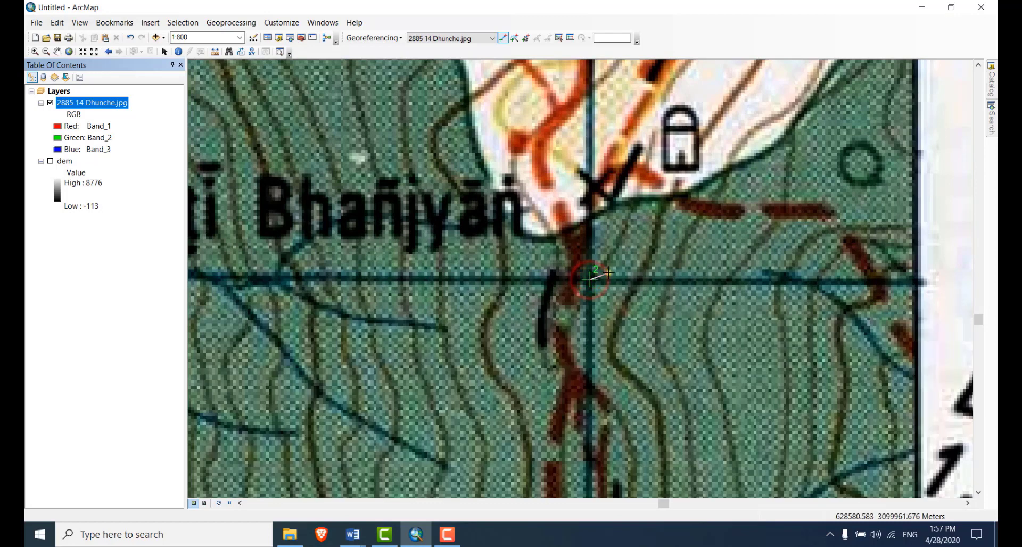
# Assign the map coordinates X 647000 and Y 3100000 to the second control point
pyautogui.rightClick(603, 272)
pyautogui.click(624, 282)
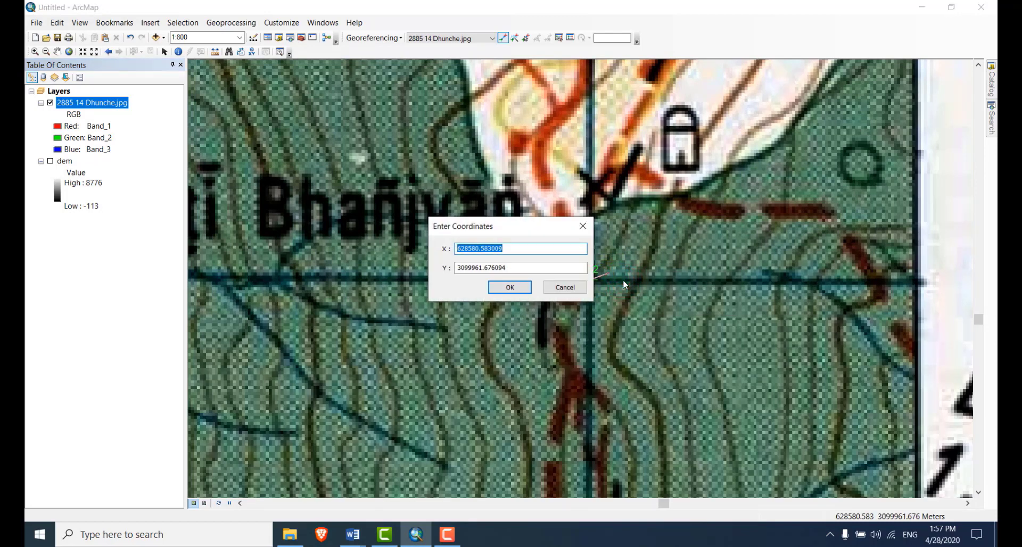
pyautogui.write('647000')
pyautogui.press('Tab')
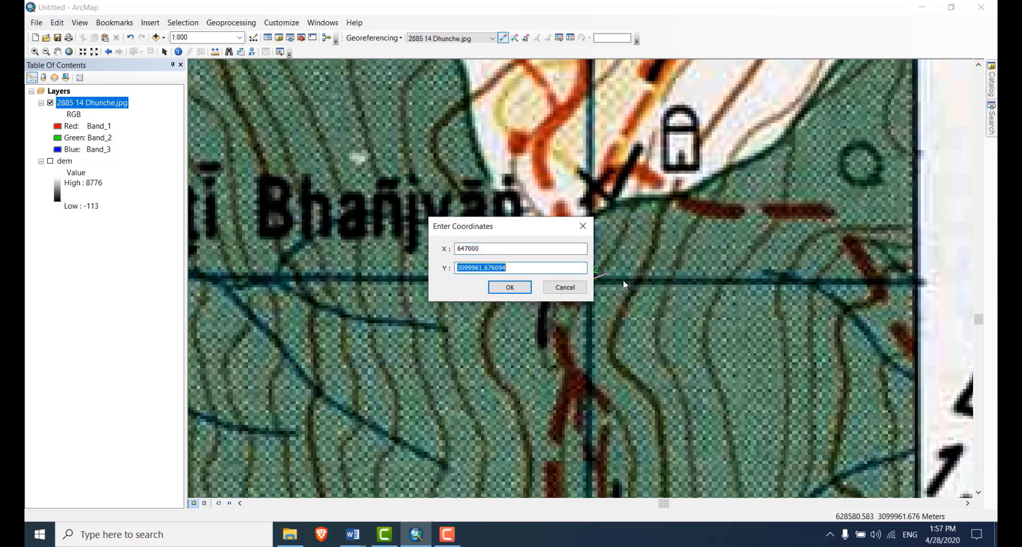
pyautogui.write('3100000')
pyautogui.click(518, 292)
# Place the third control point where grid line 47 crosses grid line 26 at the sheet's northeast corner
pyautogui.scroll(-2, 607, 361)
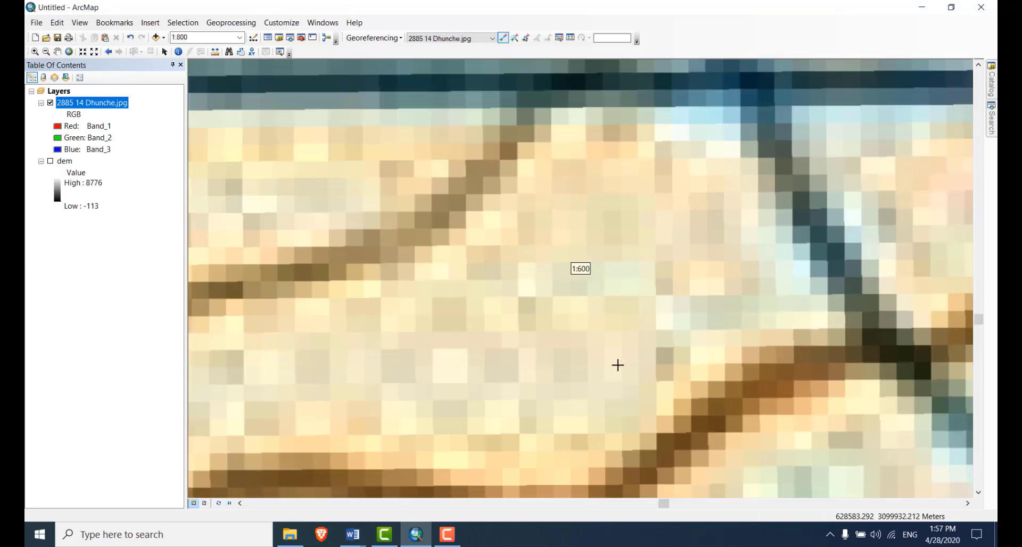
pyautogui.scroll(5, 618, 365)
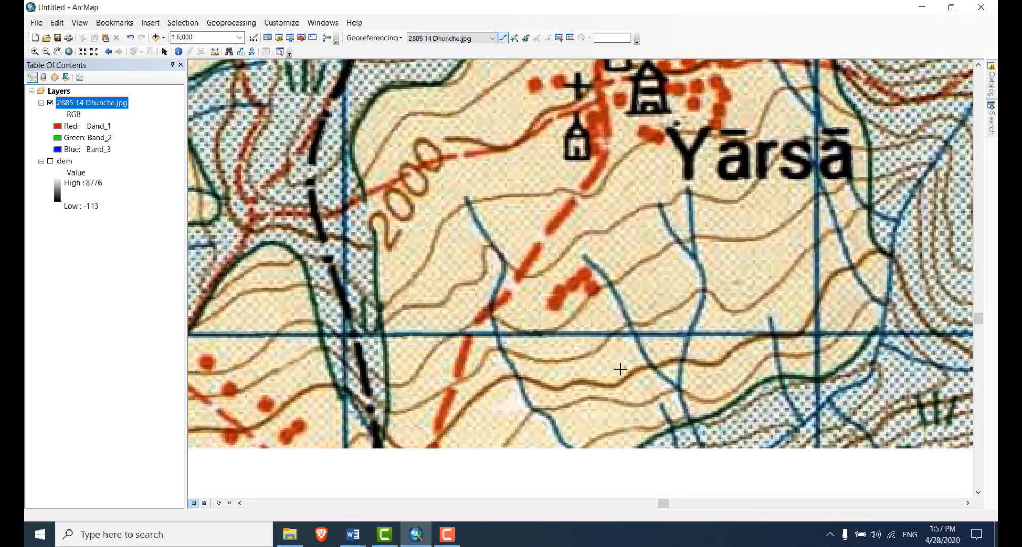
pyautogui.scroll(5, 620, 369)
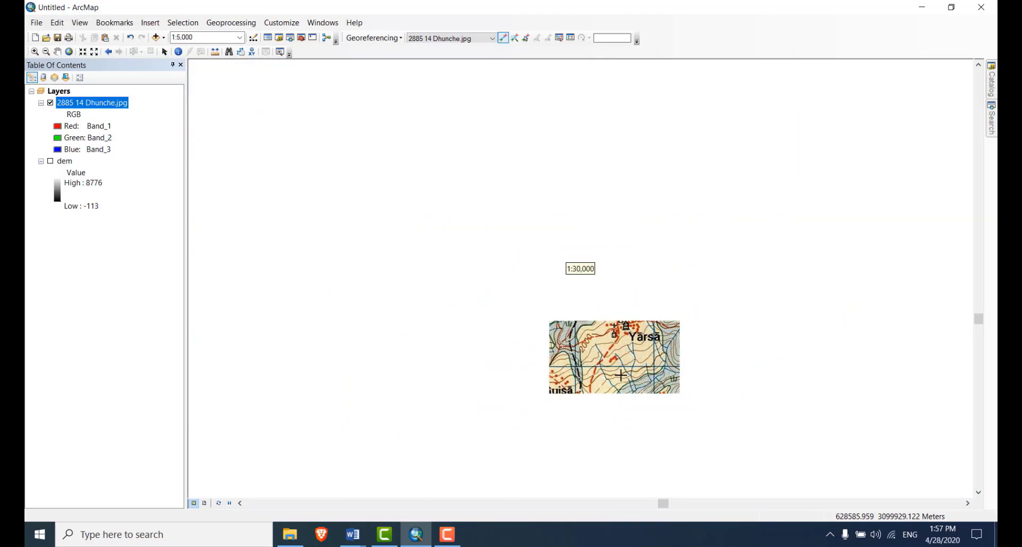
pyautogui.scroll(2, 620, 376)
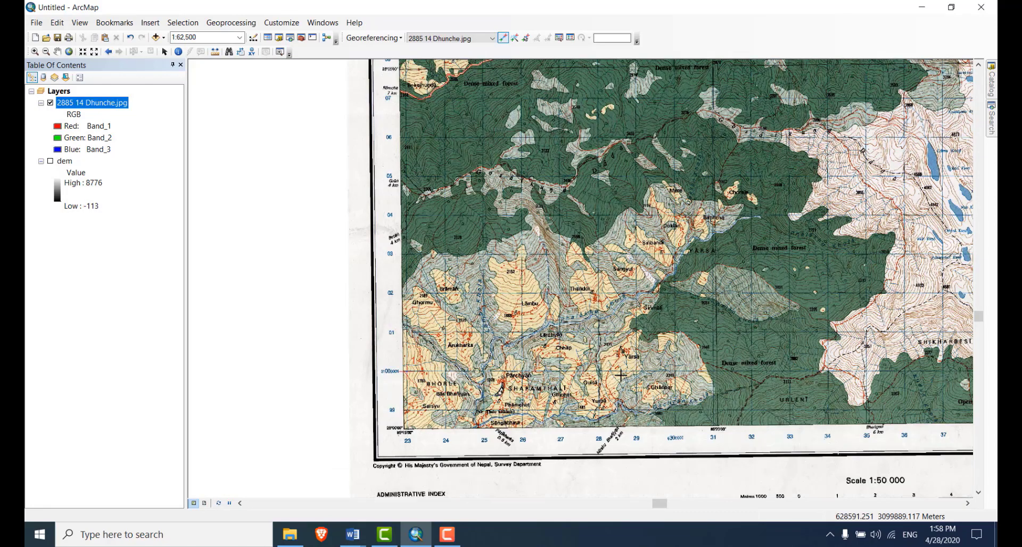
pyautogui.moveTo(649, 456); pyautogui.dragTo(461, 421)
pyautogui.scroll(1, 461, 421)
pyautogui.scroll(1, 461, 421)
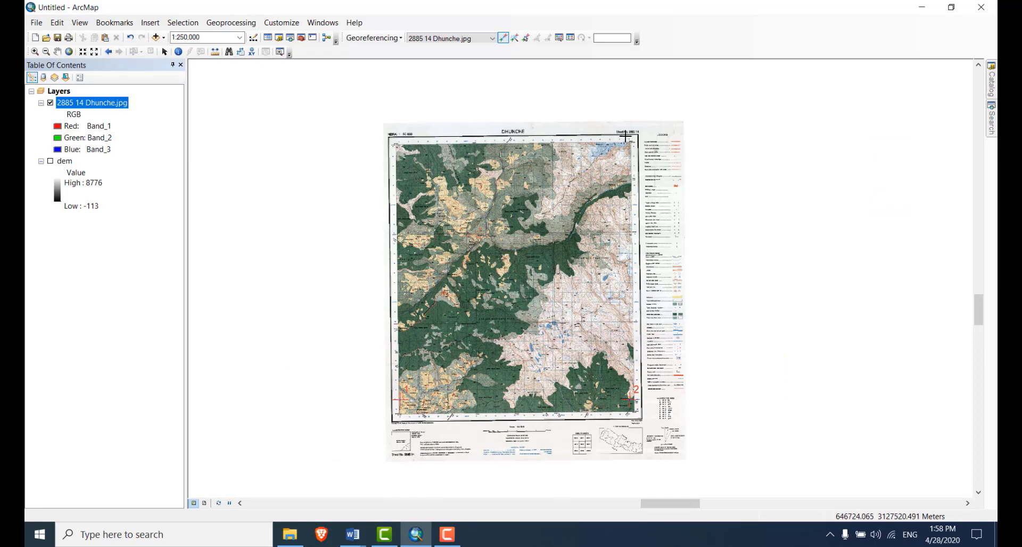
pyautogui.scroll(-3, 629, 140)
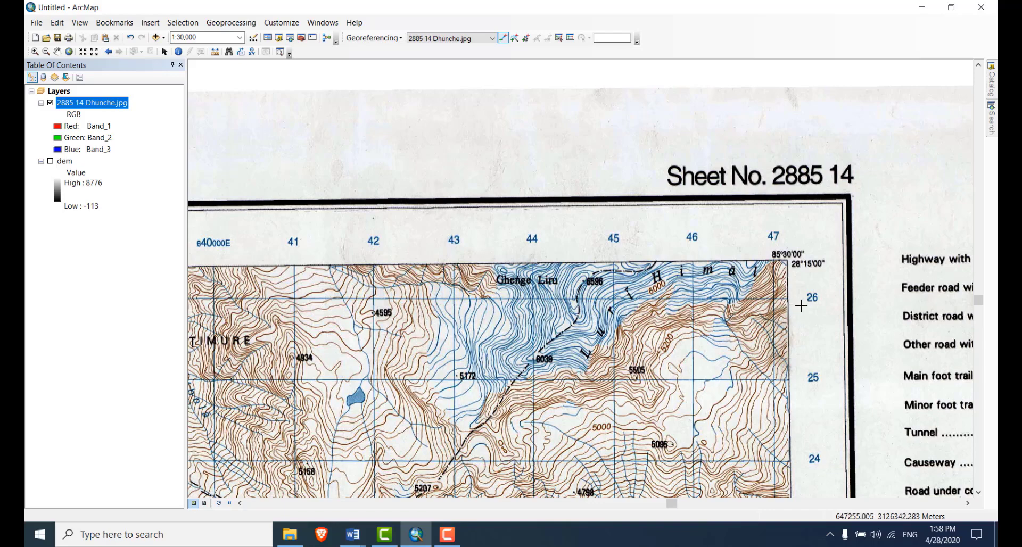
pyautogui.scroll(-5, 801, 306)
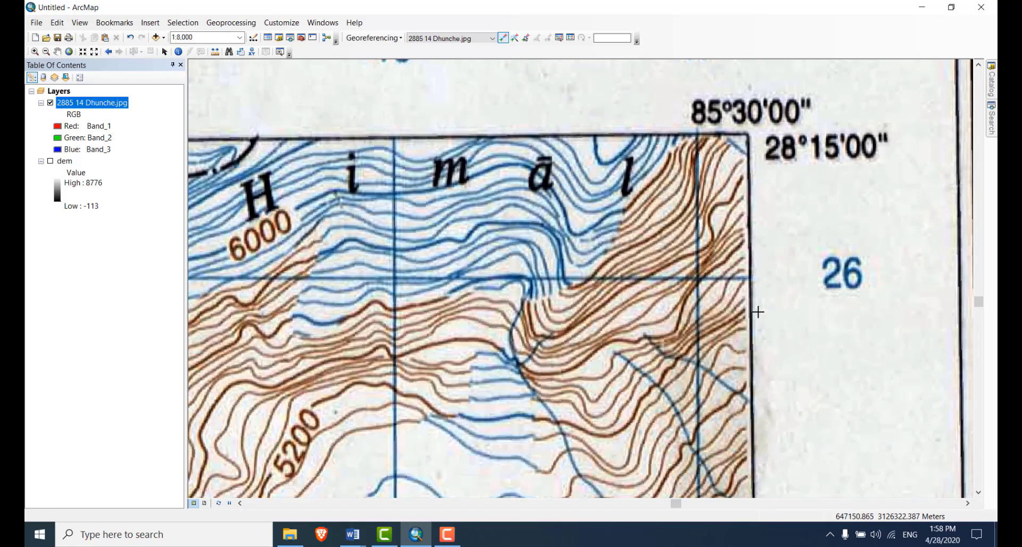
pyautogui.scroll(2, 758, 312)
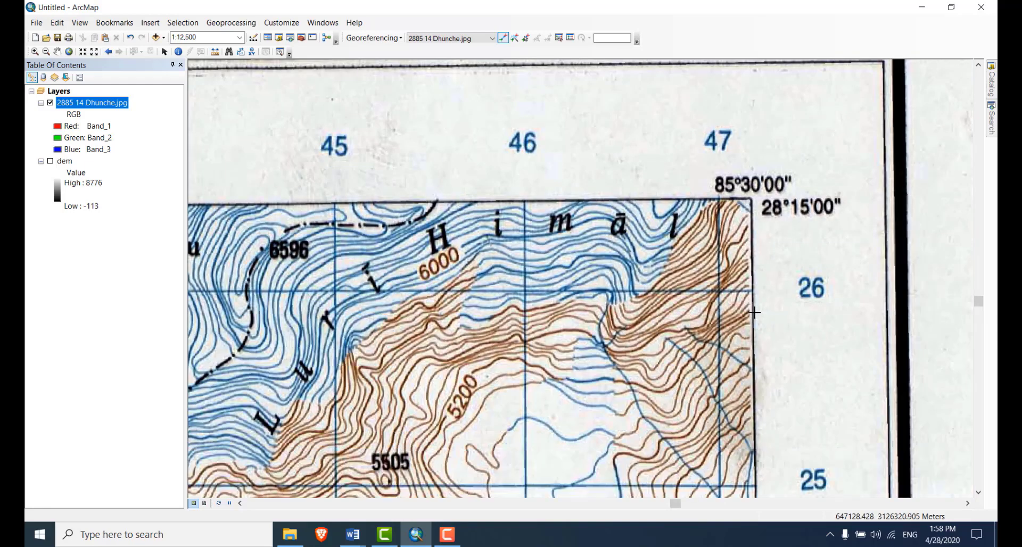
pyautogui.scroll(-5, 754, 308)
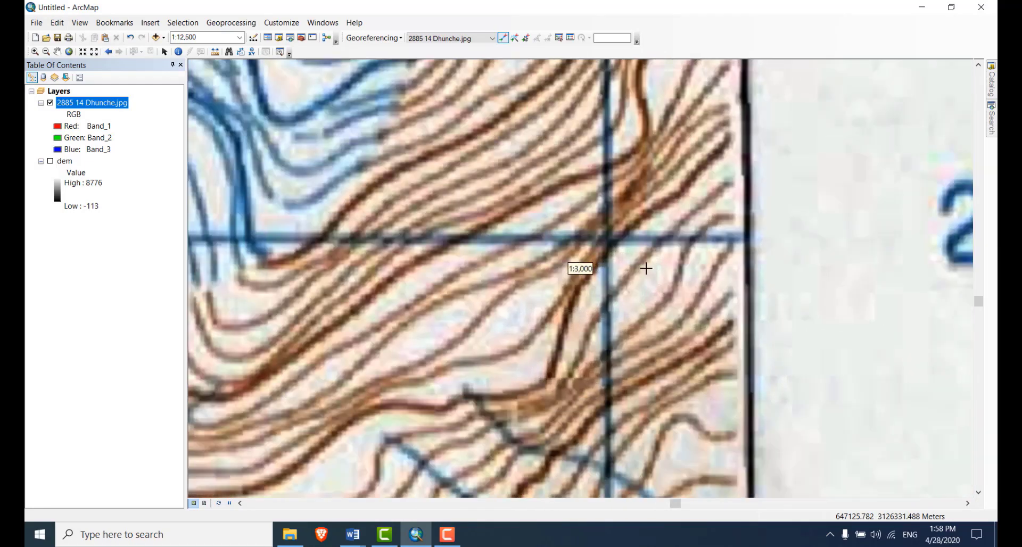
pyautogui.click(608, 239)
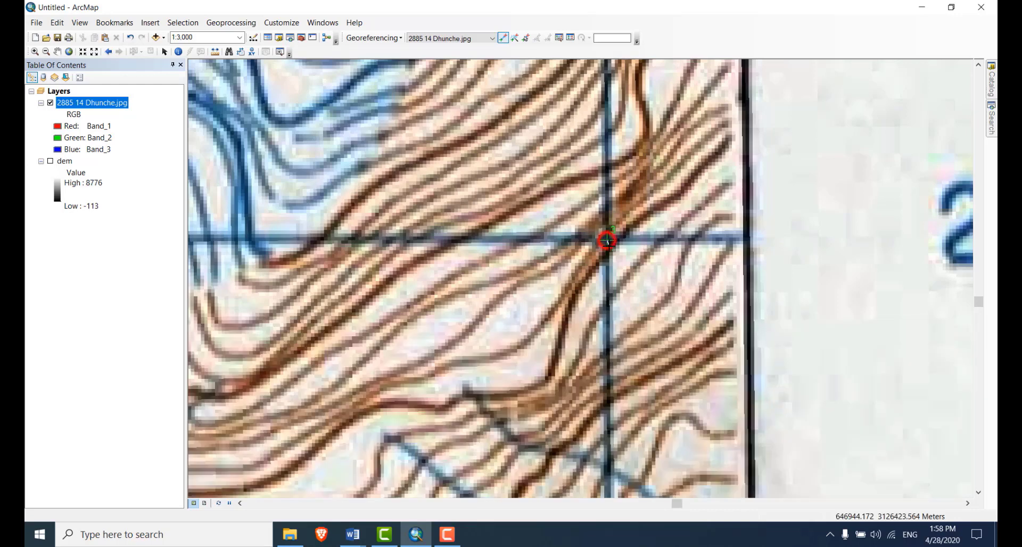
# Assign the map coordinates X 647000 and Y 3126000 to the third control point
pyautogui.rightClick(608, 240)
pyautogui.click(635, 265)
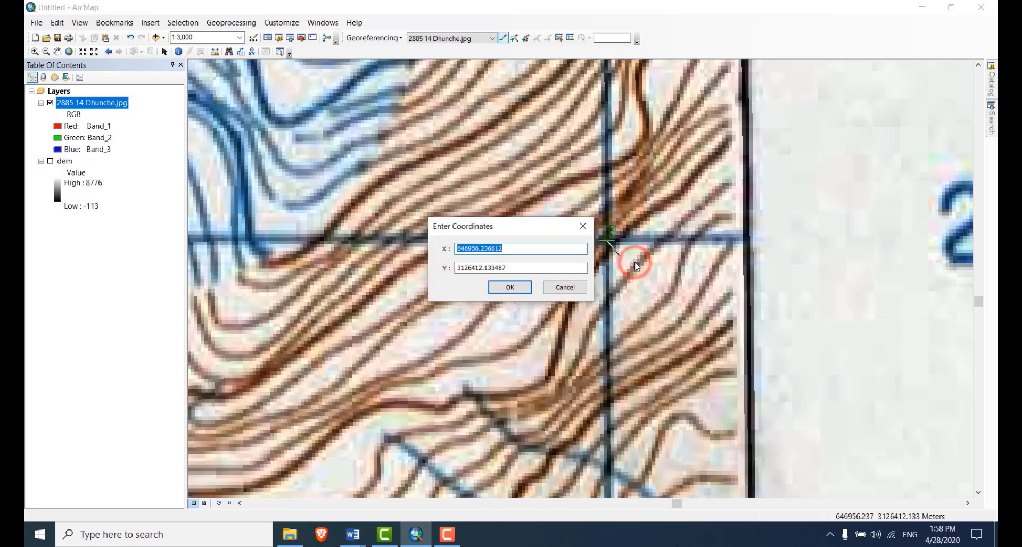
pyautogui.write('647000')
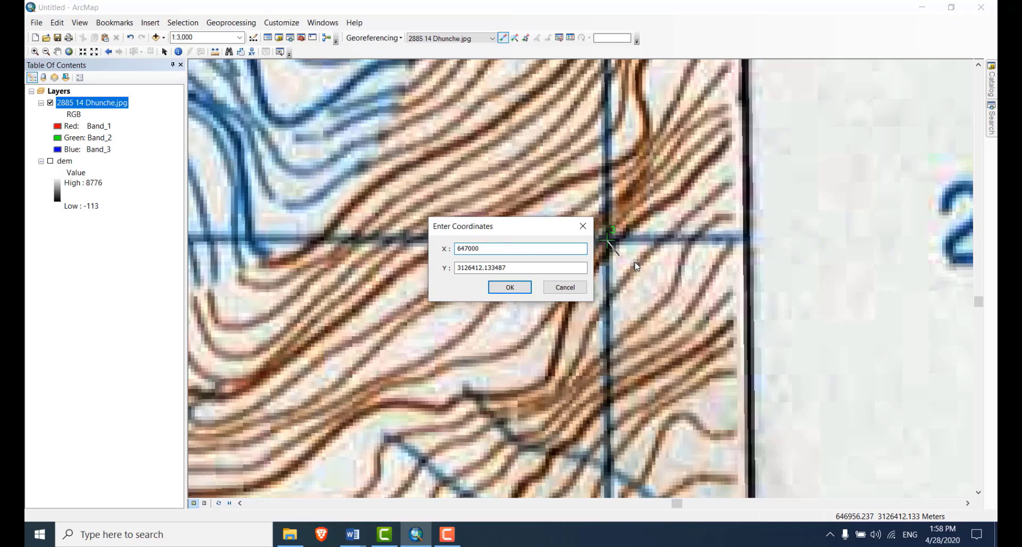
pyautogui.press('Tab')
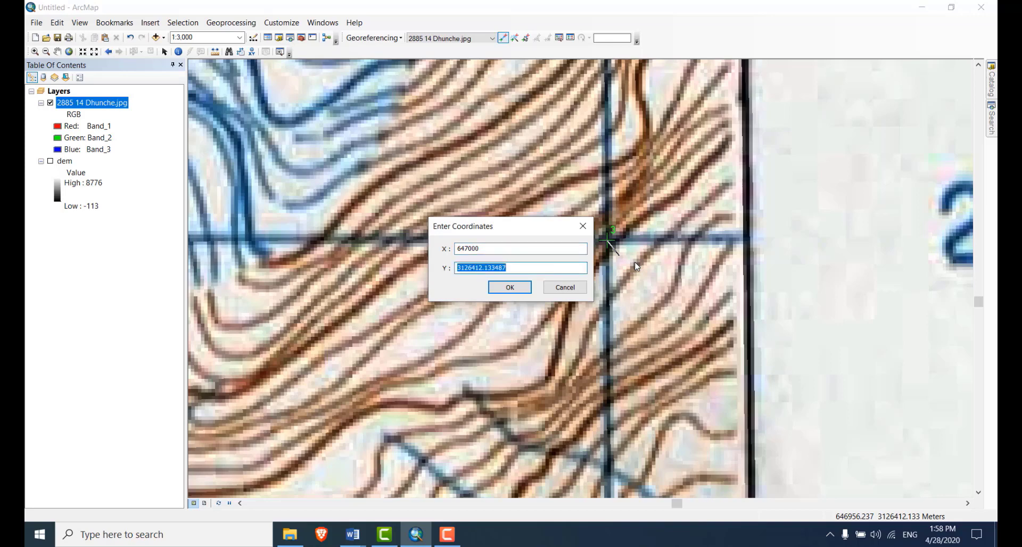
pyautogui.write('3126000')
pyautogui.click(508, 287)
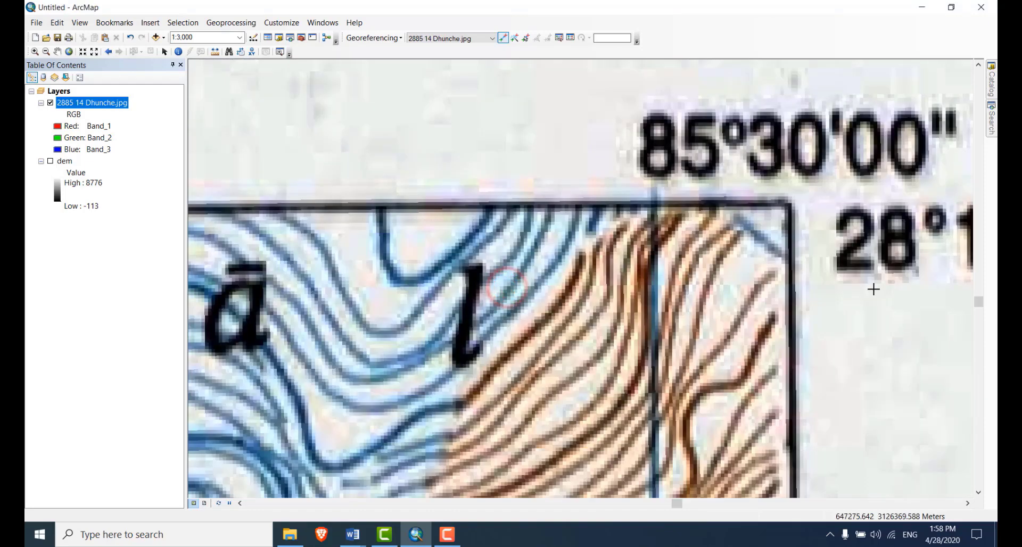
# Place the fourth control point where grid line 23 crosses grid line 26 at the sheet's northwest corner
pyautogui.scroll(2, 874, 289)
pyautogui.scroll(-5, 873, 289)
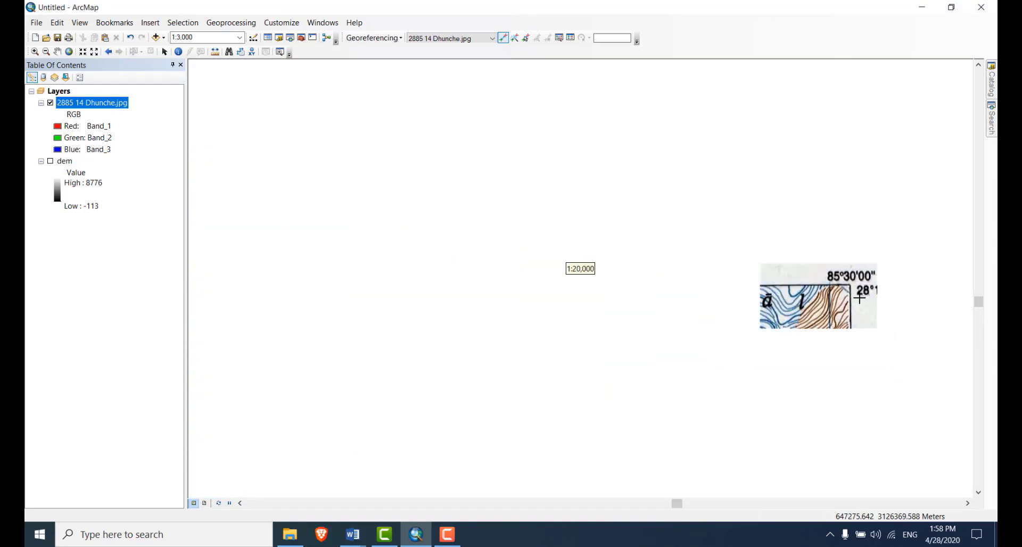
pyautogui.scroll(-3, 859, 298)
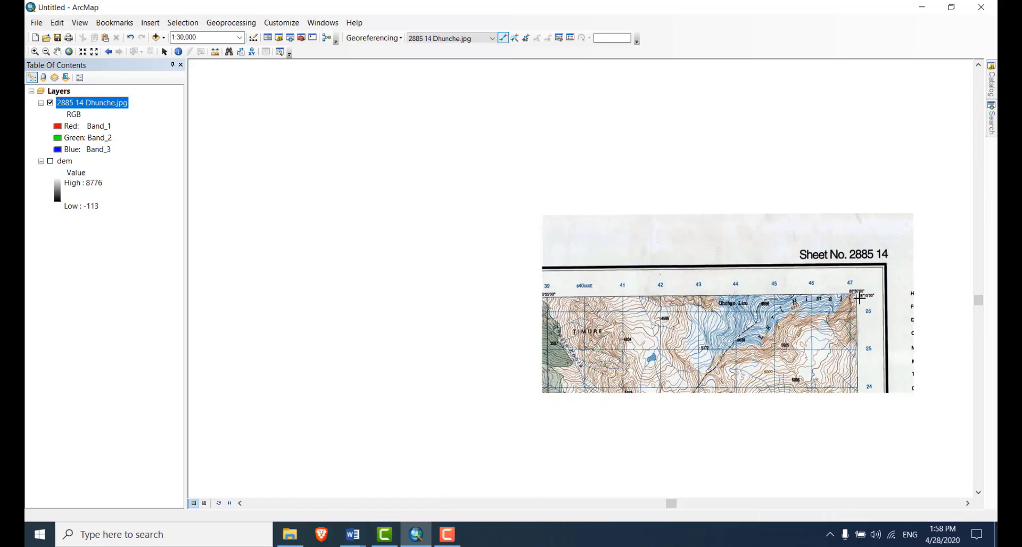
pyautogui.scroll(-2, 756, 334)
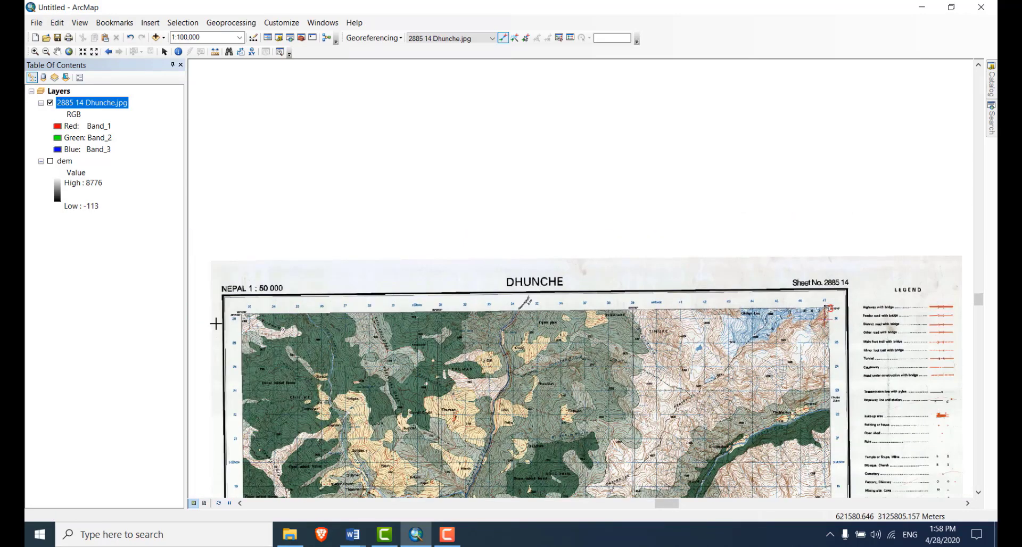
pyautogui.scroll(4, 229, 318)
pyautogui.scroll(7, 231, 318)
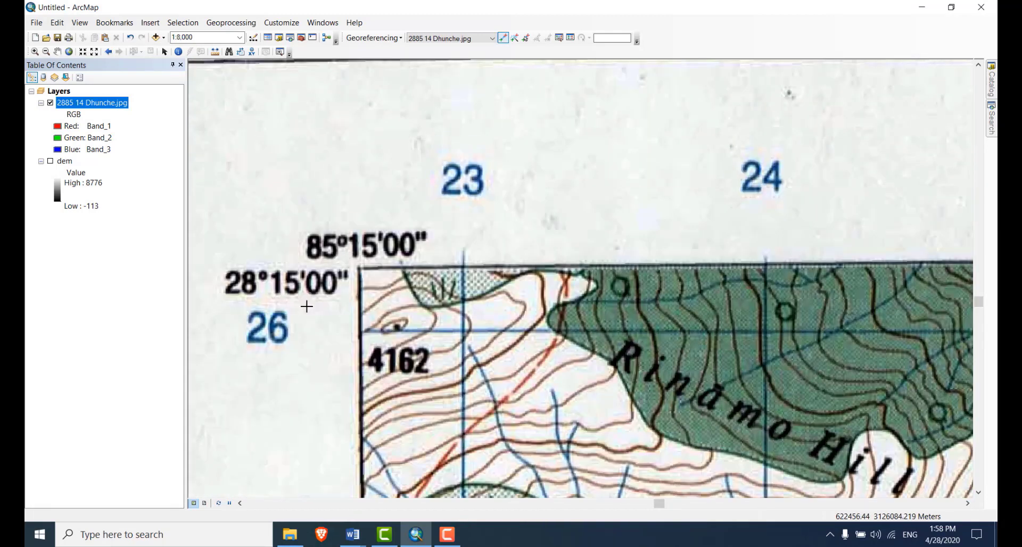
pyautogui.scroll(2, 463, 330)
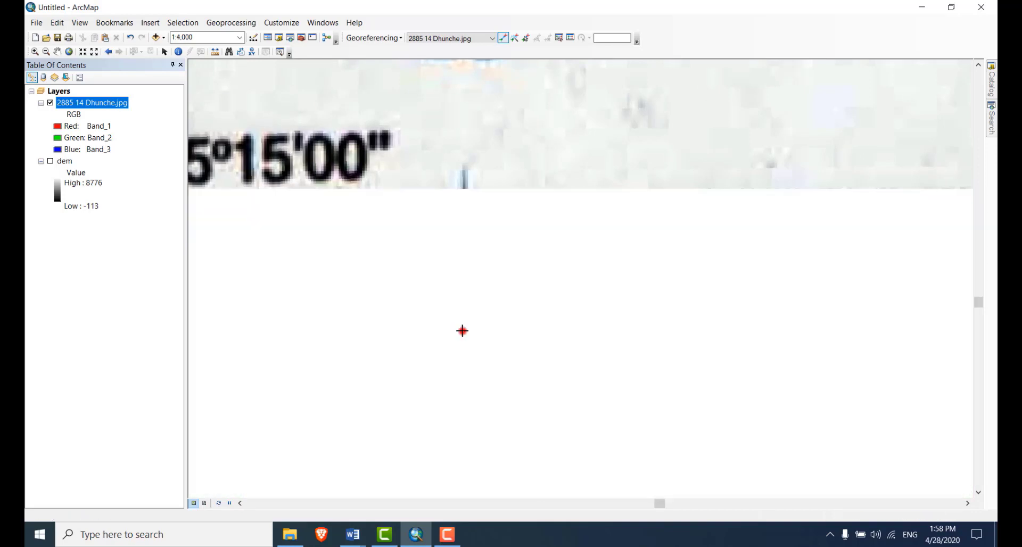
pyautogui.click(462, 331)
# Assign the map coordinates X 623000 and Y 3126000 to the fourth control point
pyautogui.rightClick(464, 329)
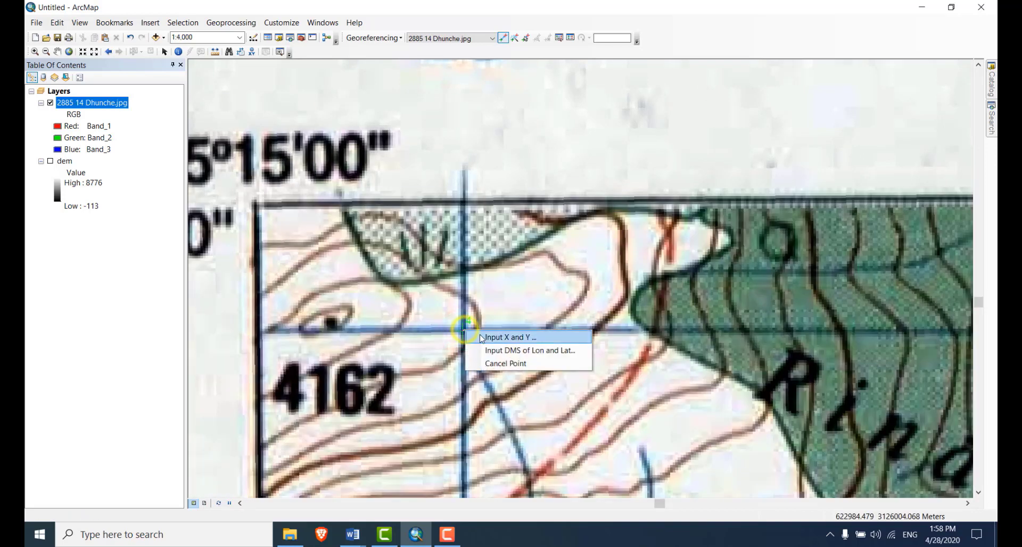
pyautogui.click(482, 338)
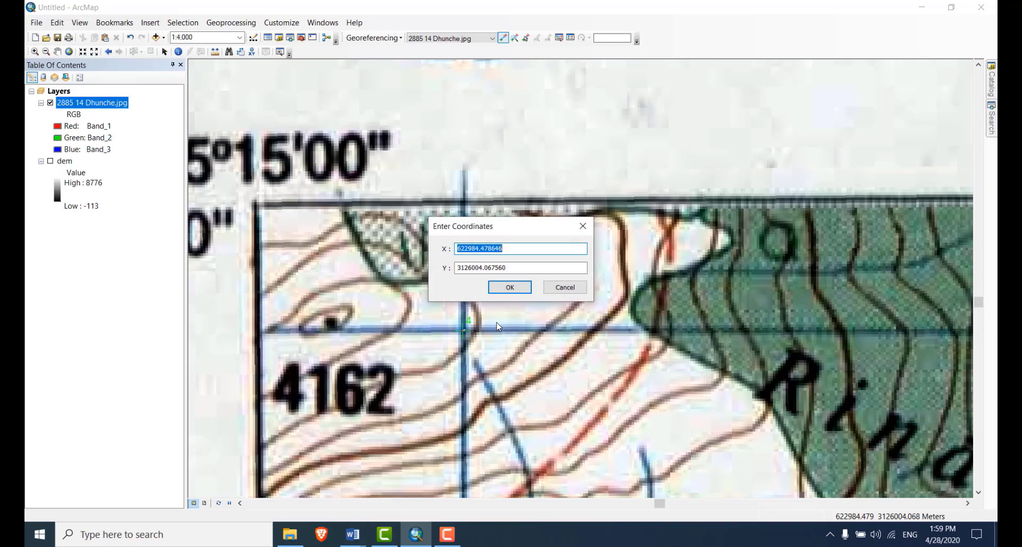
pyautogui.write('623000')
pyautogui.press('Tab')
pyautogui.write('3')
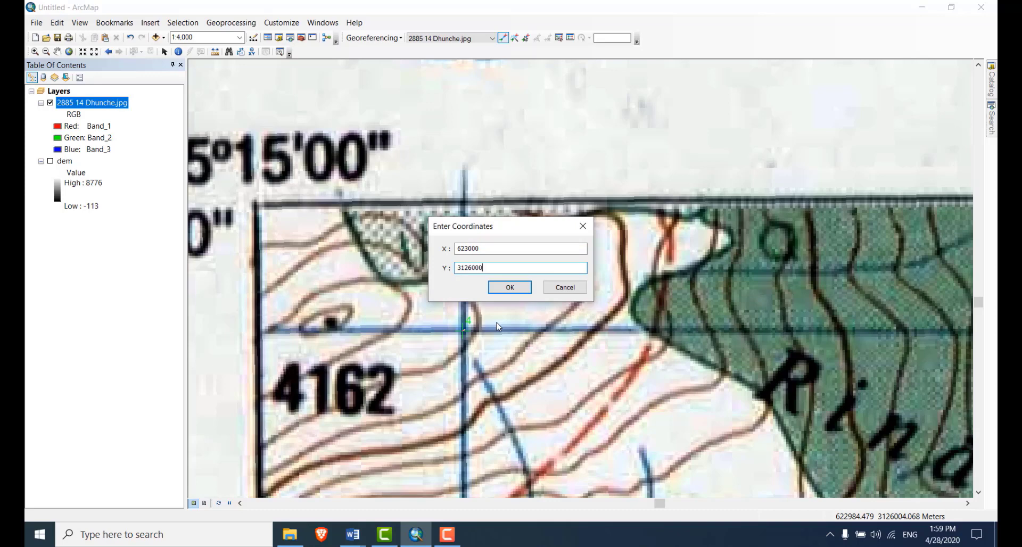
pyautogui.click(510, 286)
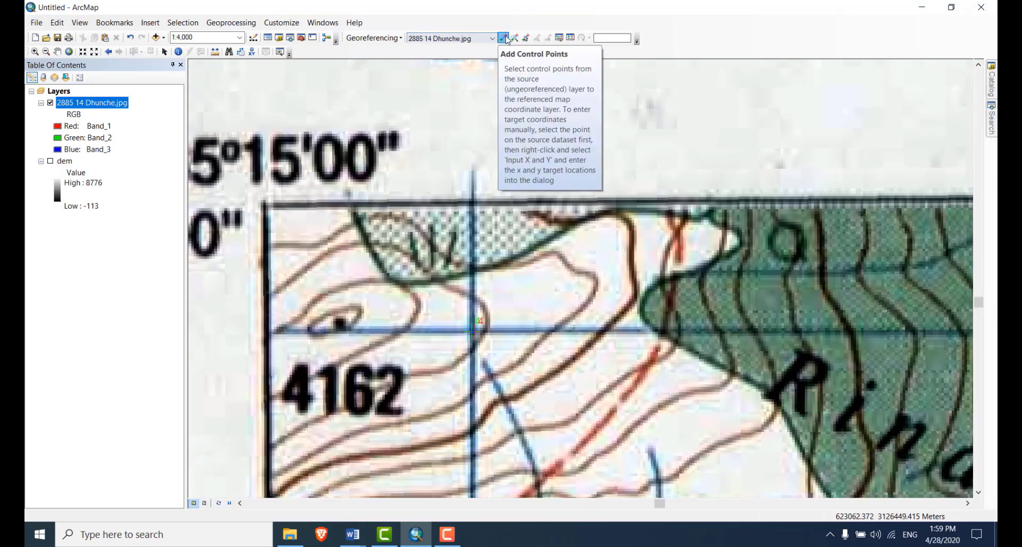
# Stop adding control points and examine the aligned Dhunche sheet from its northwest corner down to the lower margin
pyautogui.click(491, 40)
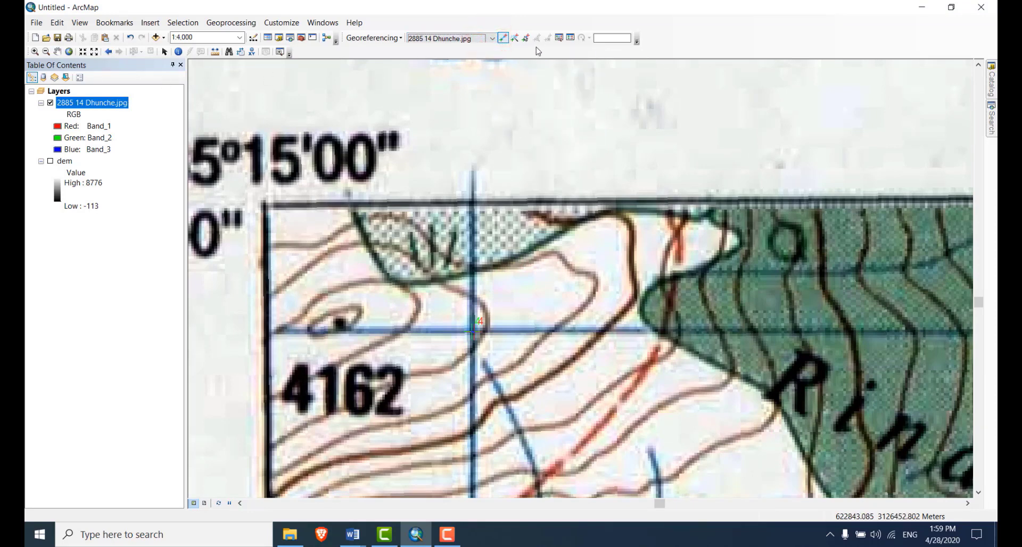
pyautogui.click(164, 51)
pyautogui.scroll(2, 469, 281)
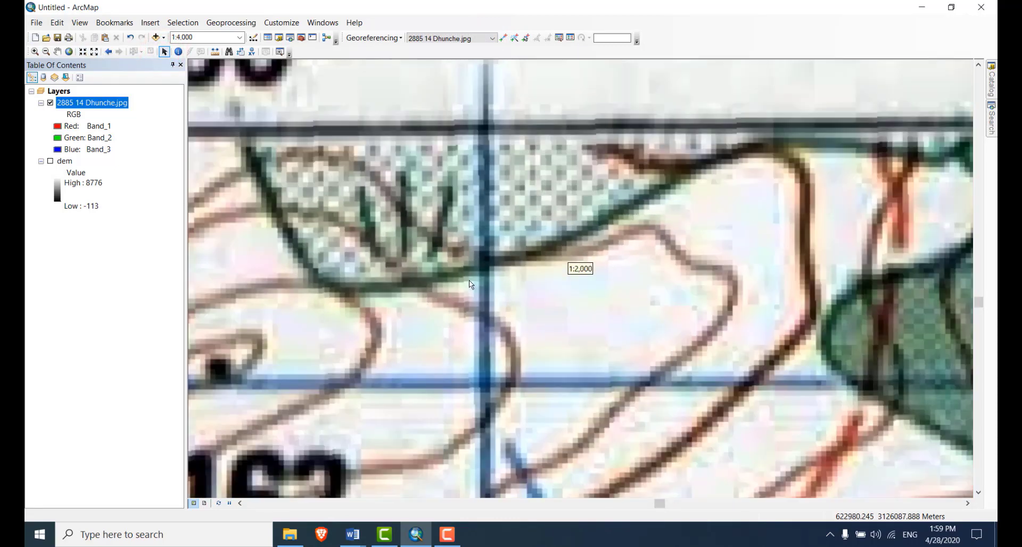
pyautogui.scroll(-5, 469, 282)
pyautogui.scroll(-6, 477, 289)
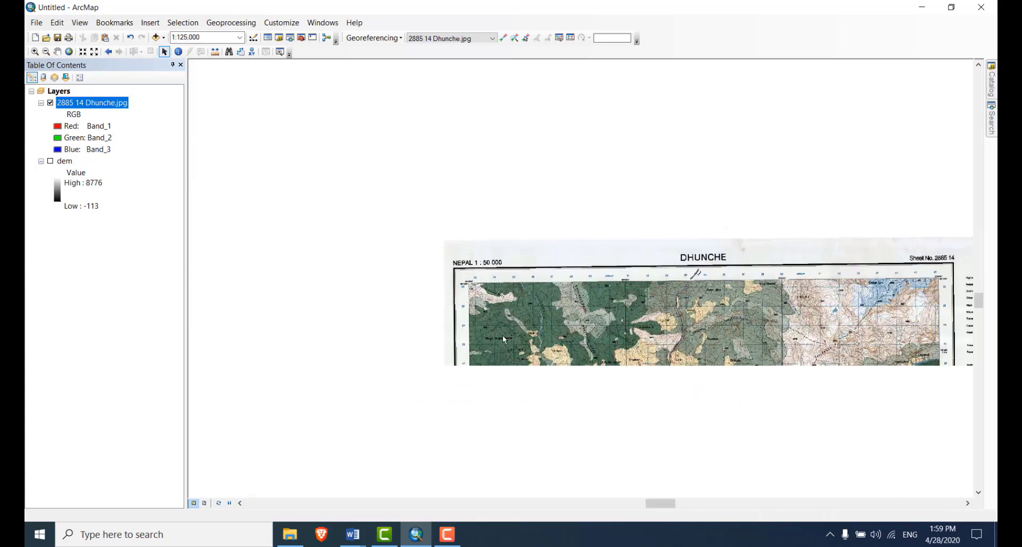
pyautogui.moveTo(643, 436); pyautogui.dragTo(516, 196)
pyautogui.moveTo(618, 251); pyautogui.dragTo(550, 66)
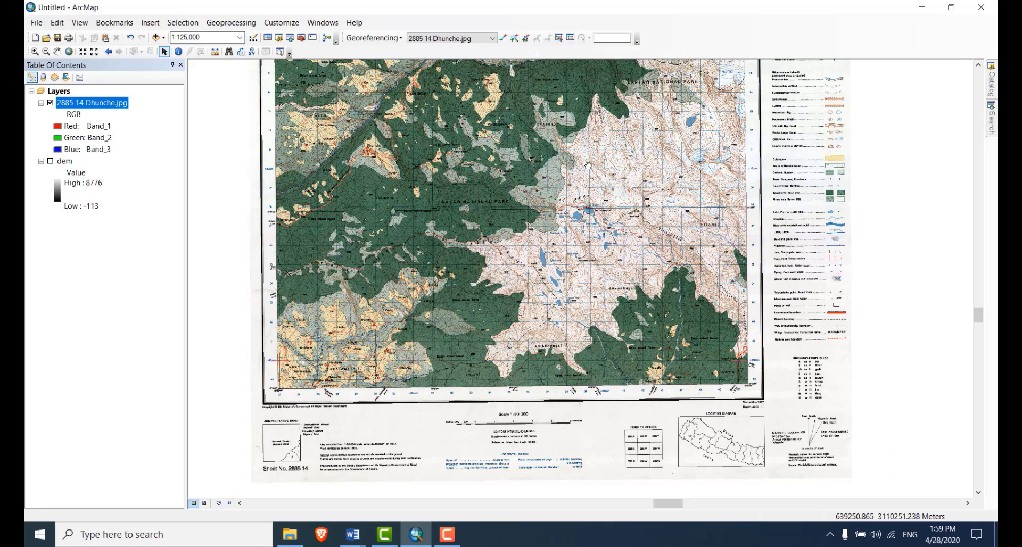
pyautogui.scroll(-2, 538, 312)
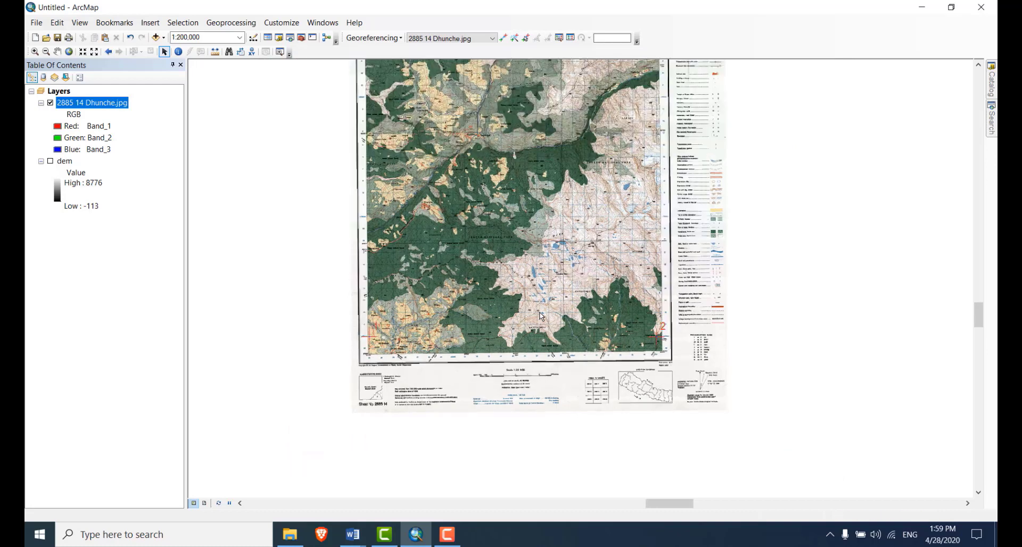
# Display the dem layer beneath the Dhunche sheet, then hide the sheet to compare its position with the terrain
pyautogui.click(51, 162)
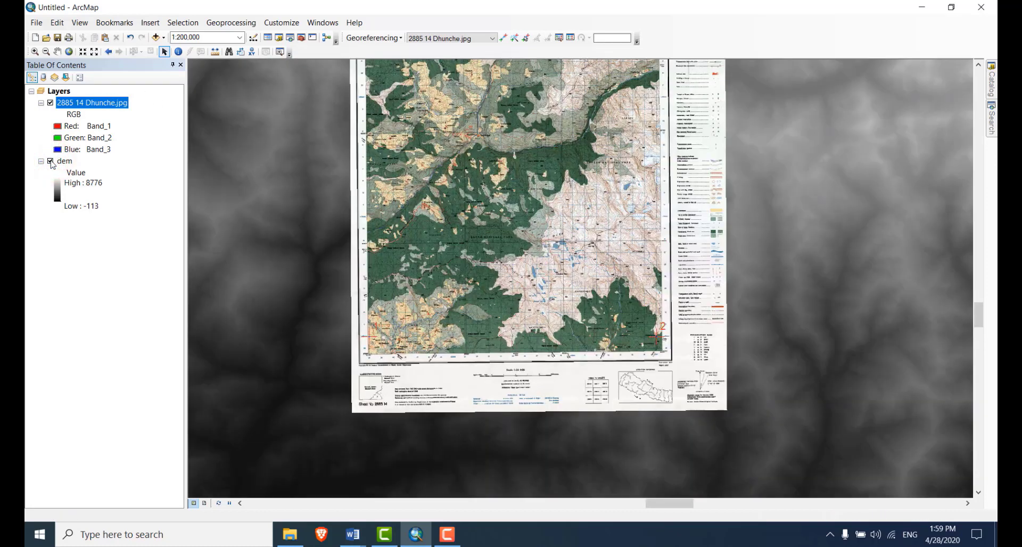
pyautogui.scroll(5, 367, 203)
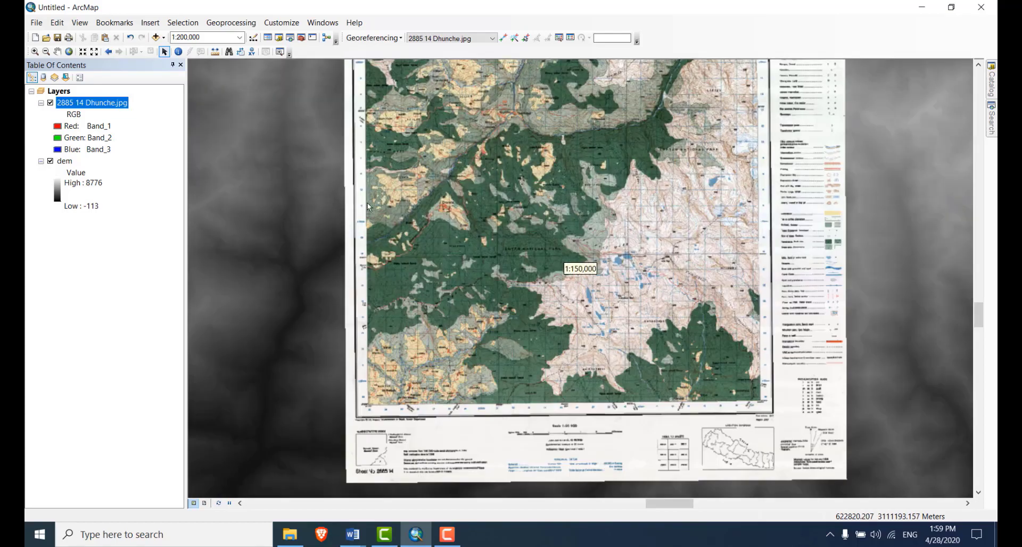
pyautogui.scroll(-7, 426, 272)
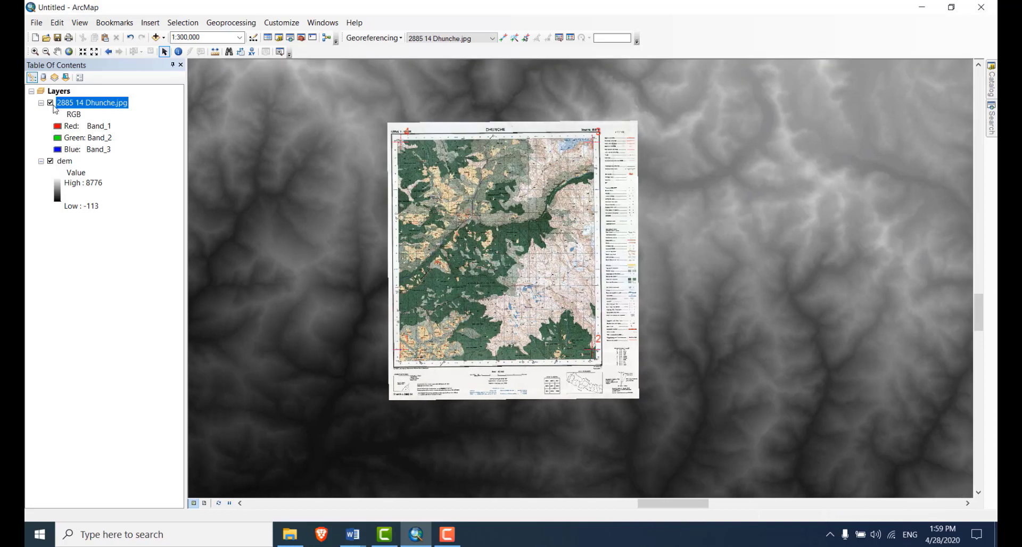
pyautogui.click(50, 103)
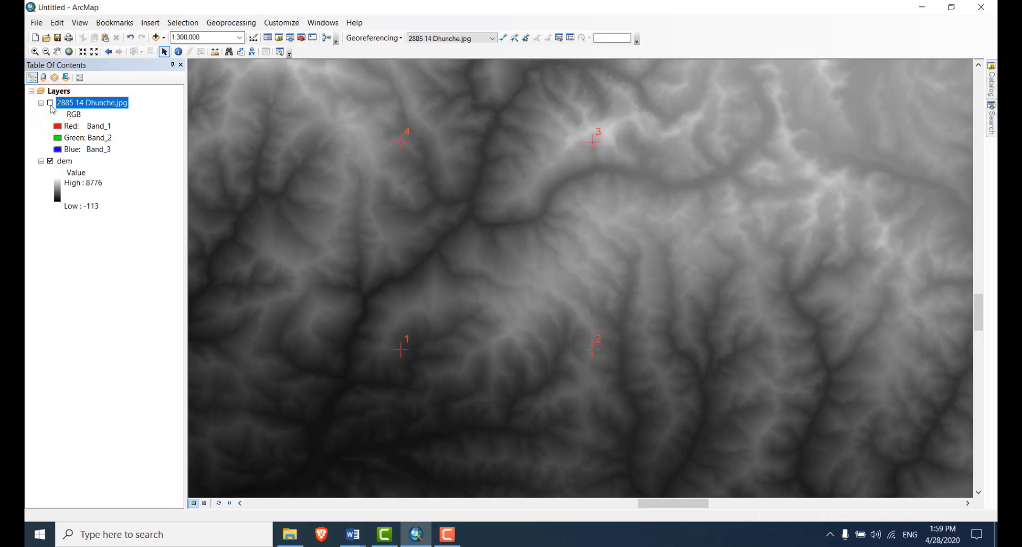